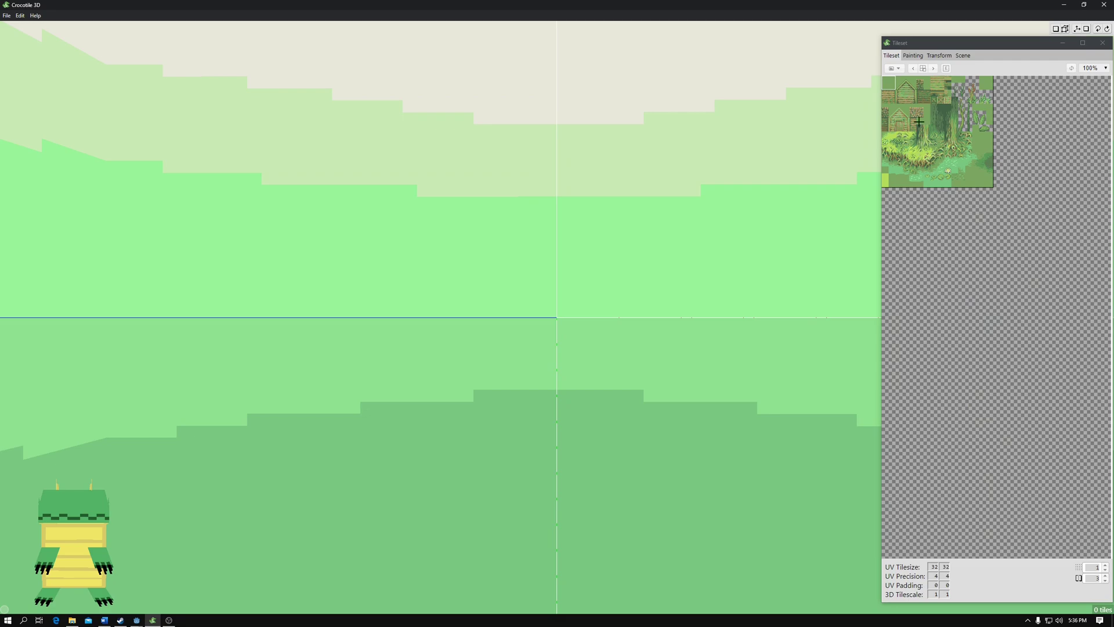
Add the pixeltiles_tileset_diff image from the Crocotile_Files folder as a new tileset
click(892, 69)
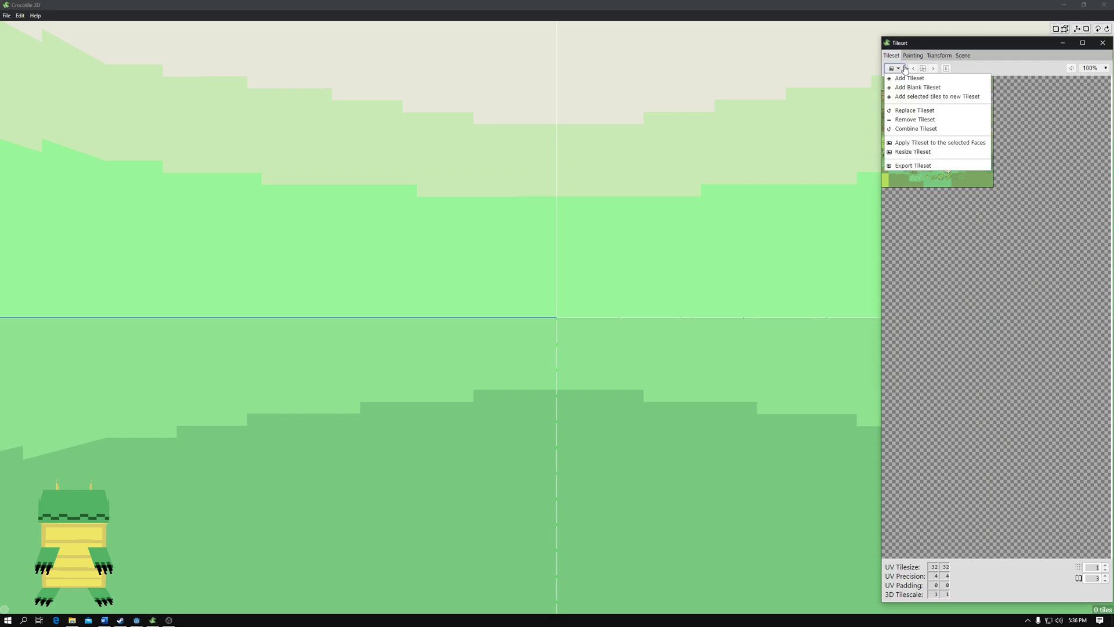
click(889, 68)
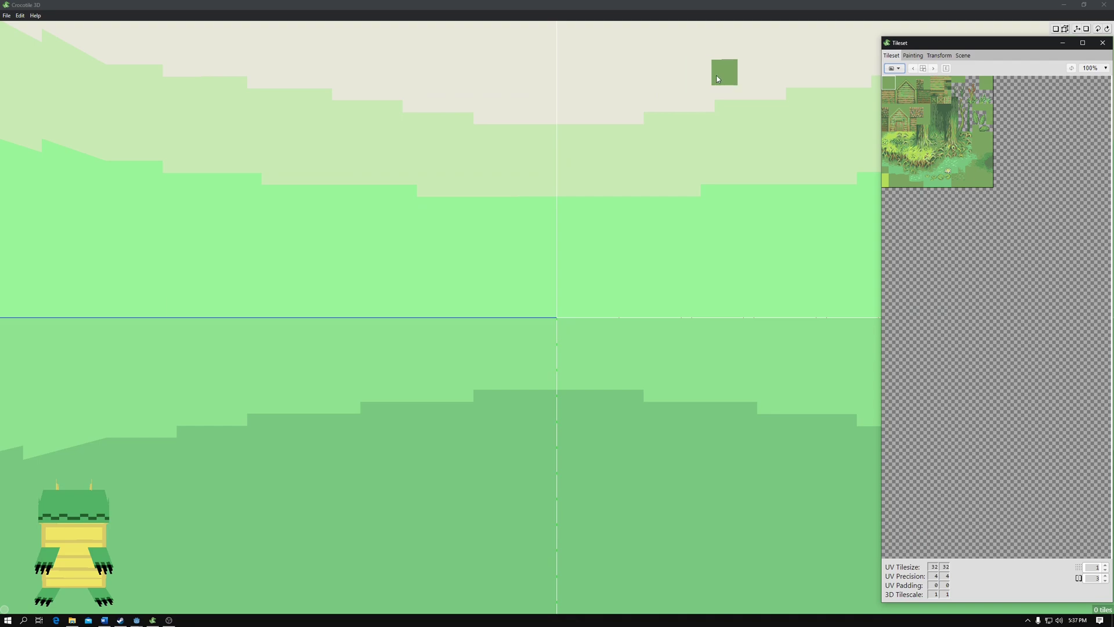
click(900, 69)
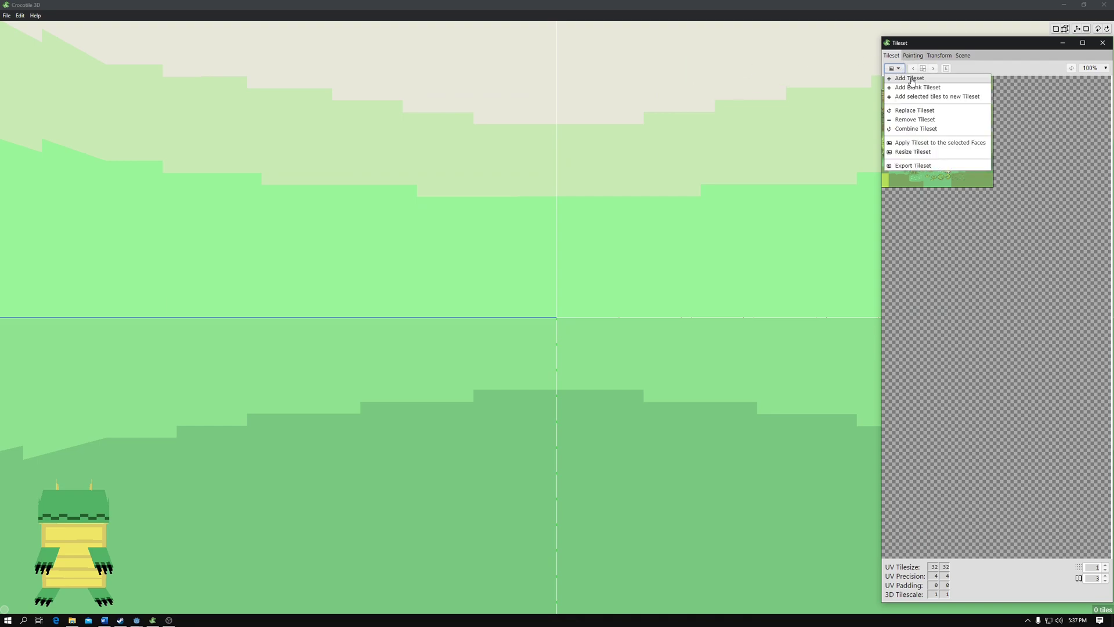
click(911, 79)
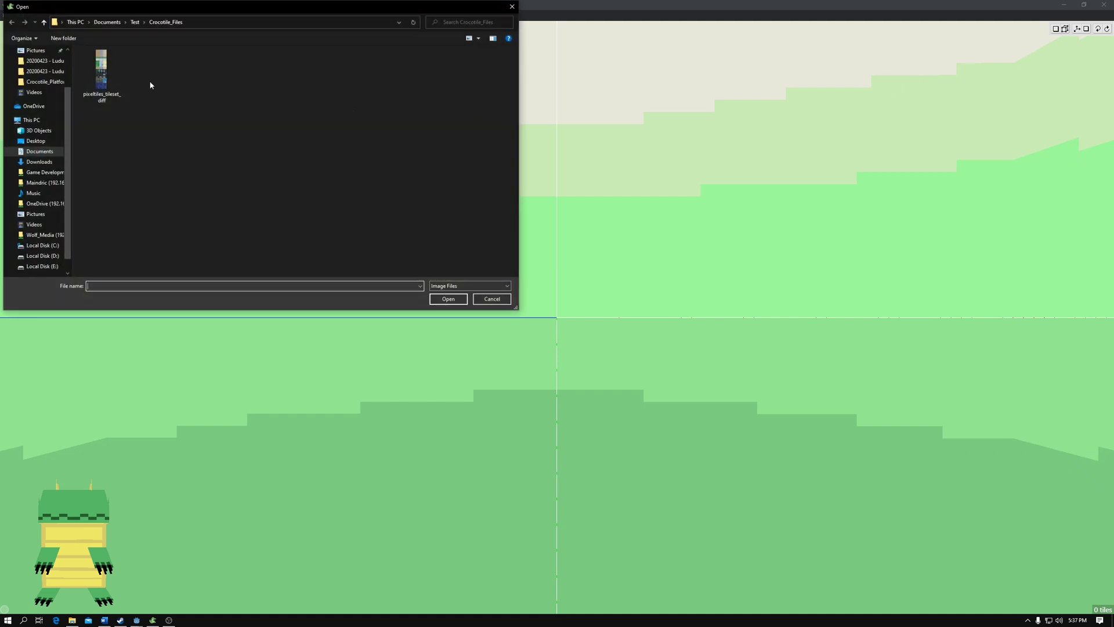
click(96, 93)
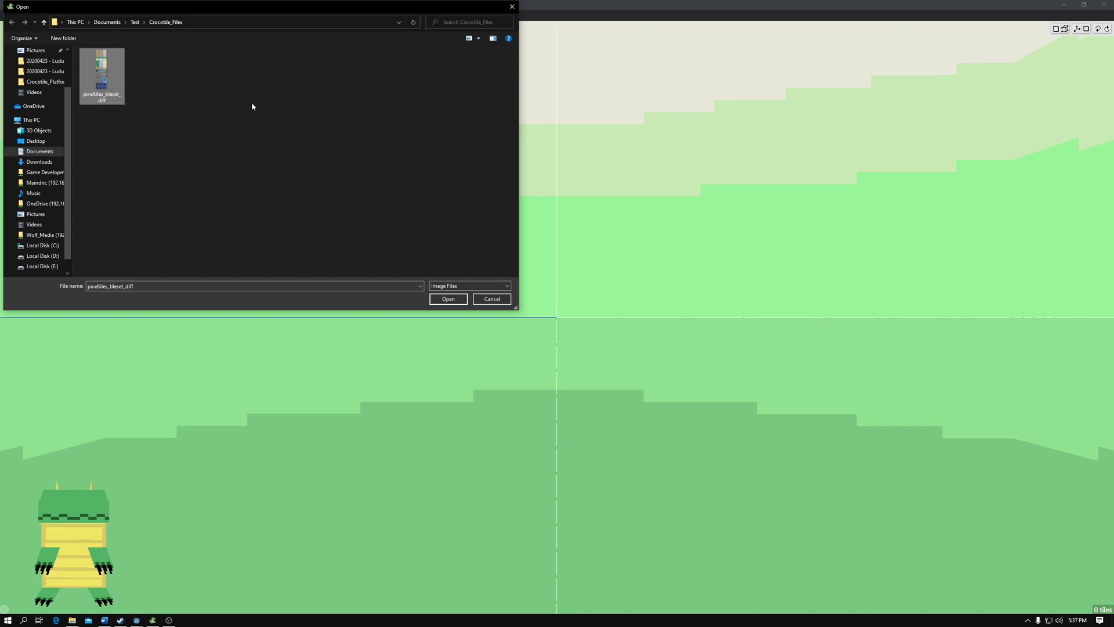
click(466, 300)
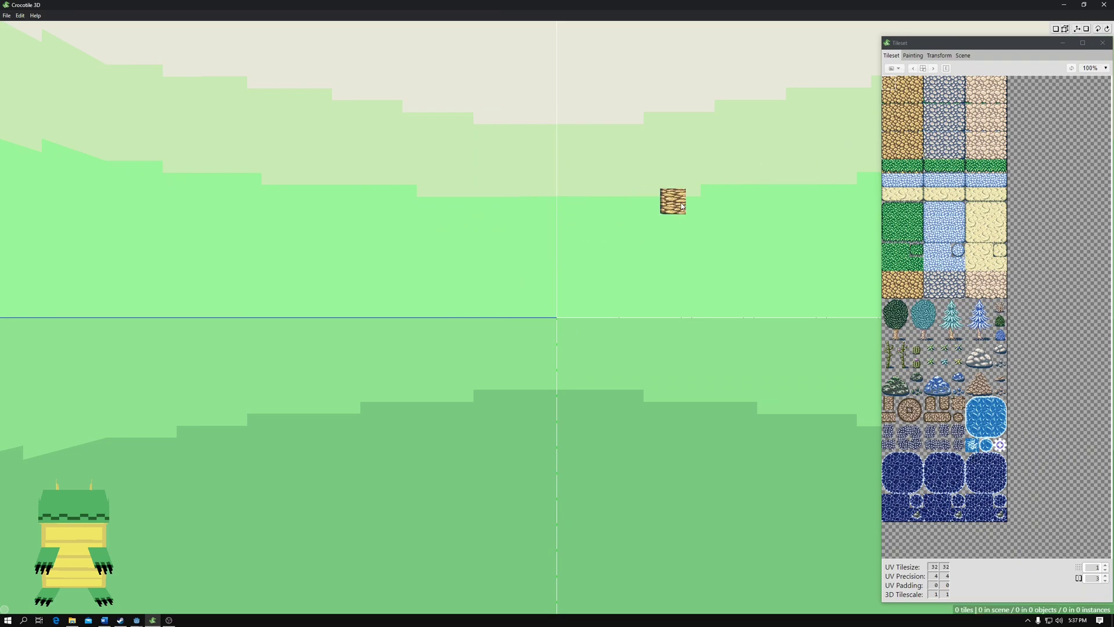
Lay a flat 8 by 8 ground around the origin using the green grass tile
key(space)
drag(707, 202, 708, 201)
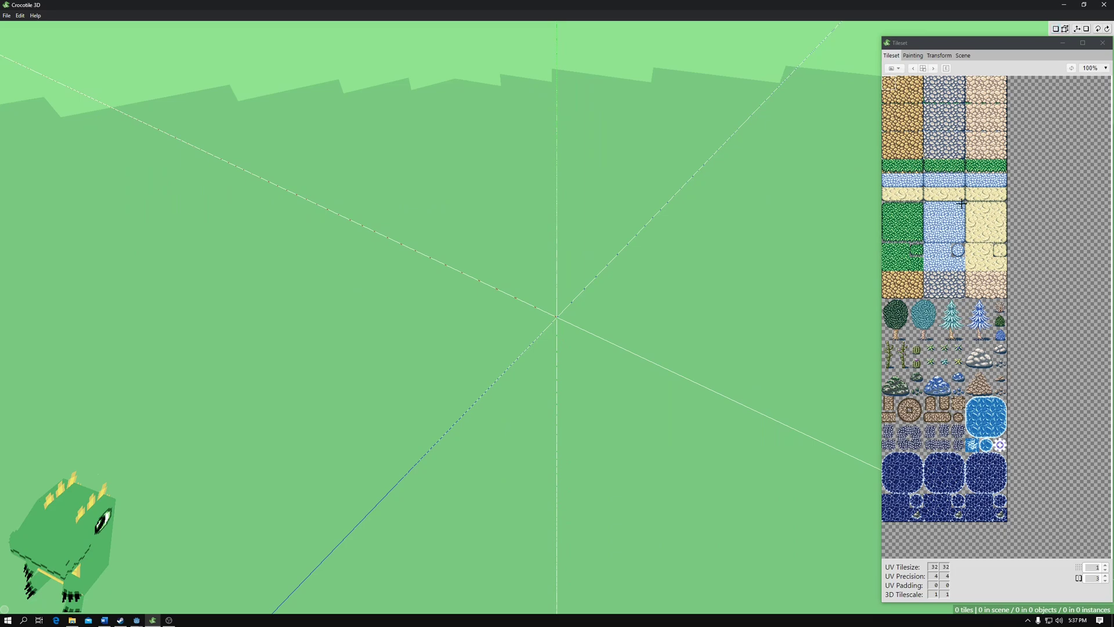
click(904, 220)
scroll(524, 278, up, 5)
key(space)
key(p)
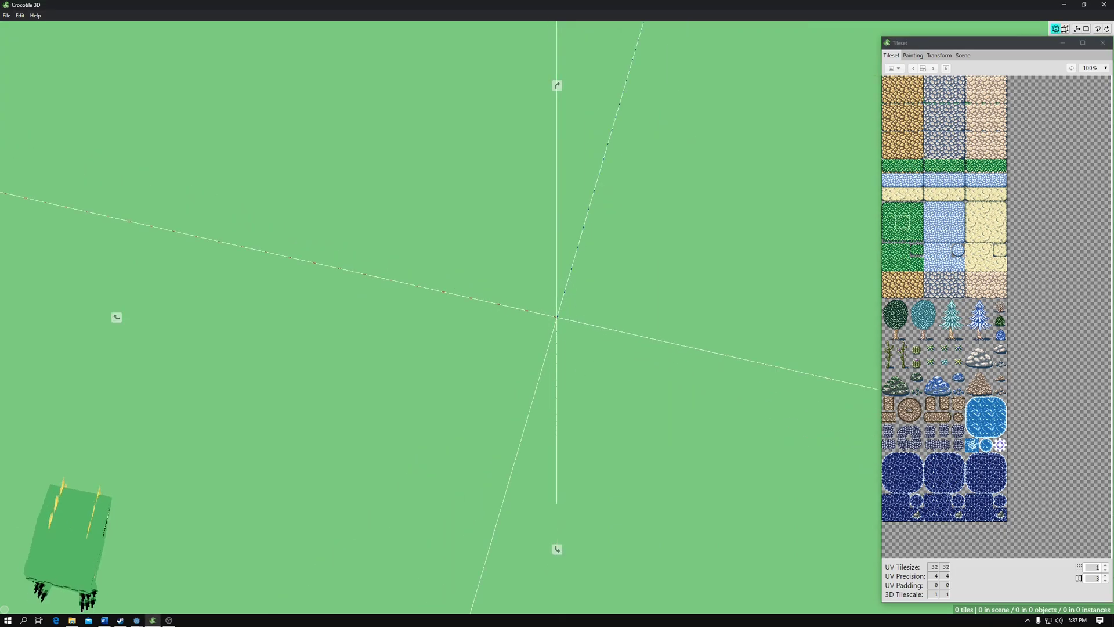
mouse_move(540, 299)
mouse_down()
mouse_move(504, 273)
mouse_move(479, 333)
mouse_move(575, 336)
mouse_move(579, 267)
mouse_move(617, 351)
mouse_move(434, 372)
mouse_move(531, 241)
mouse_move(615, 264)
mouse_move(629, 363)
mouse_move(603, 398)
mouse_move(439, 388)
mouse_move(406, 290)
mouse_move(432, 238)
mouse_move(464, 220)
mouse_move(622, 241)
mouse_move(598, 201)
mouse_move(458, 198)
mouse_move(460, 254)
mouse_up()
middle_drag(460, 254, 452, 281)
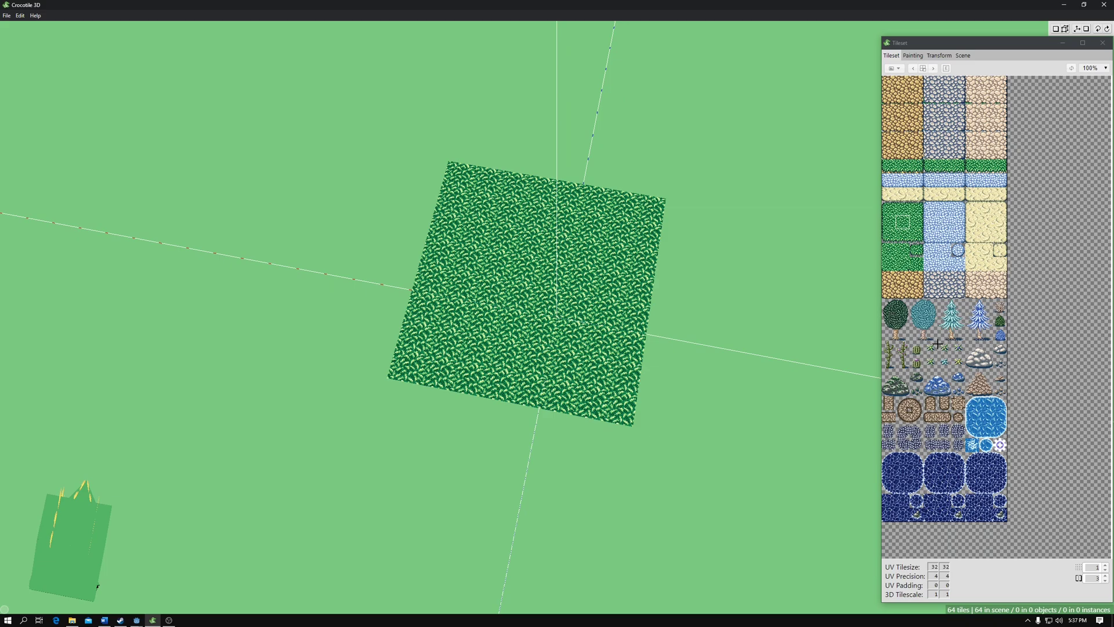
Pick the whole round dark-green tree from the tileset and set the grid division to 32 for finer placement
drag(889, 302, 908, 340)
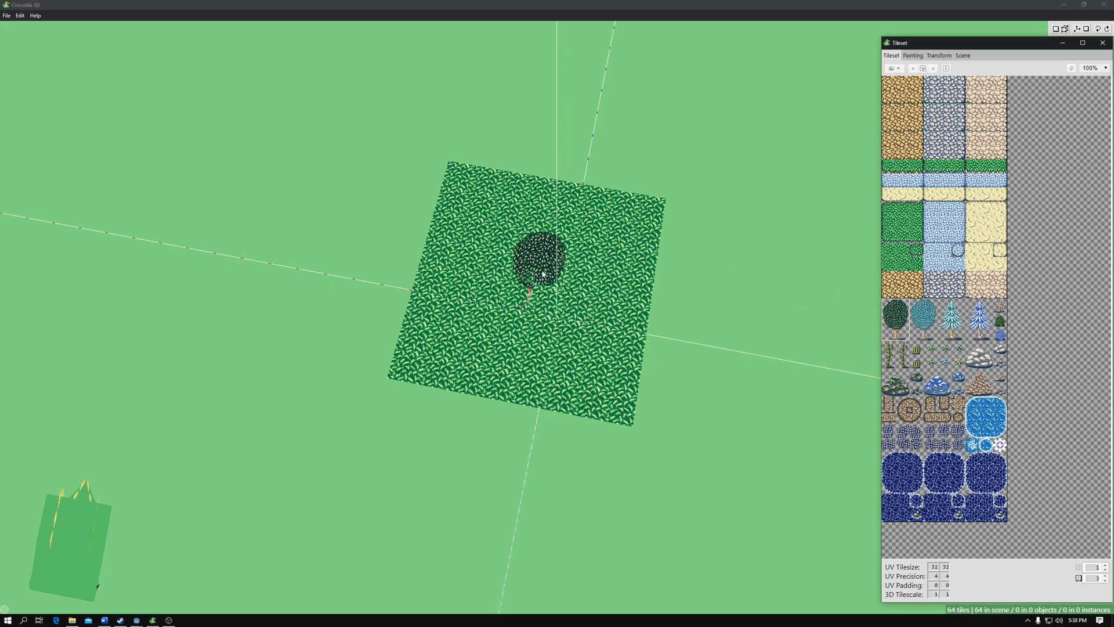
right_drag(591, 260, 636, 127)
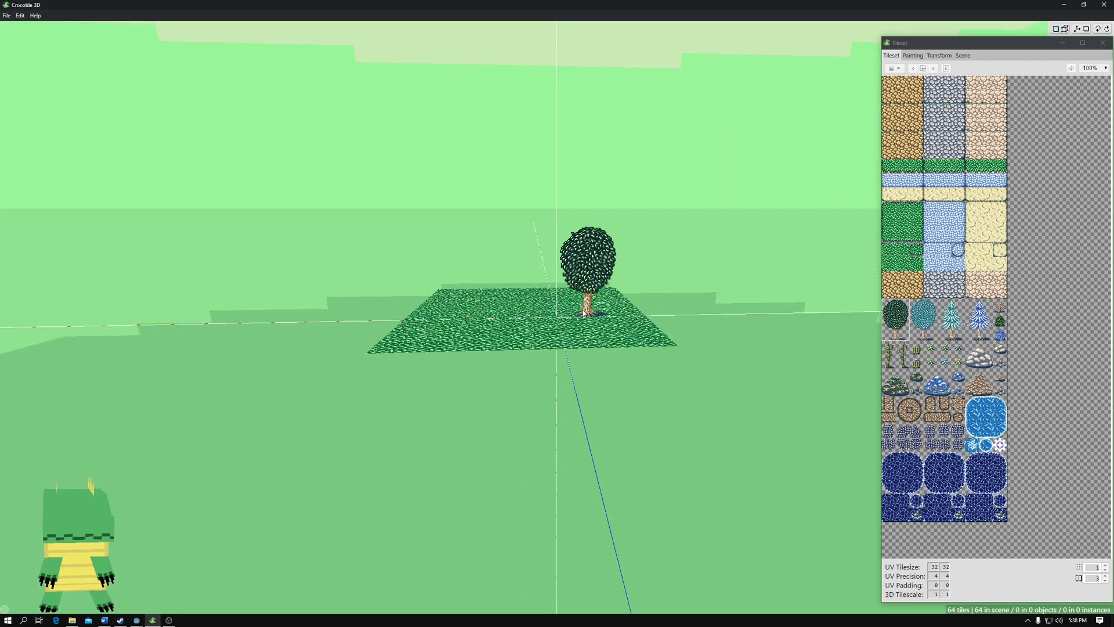
click(1090, 567)
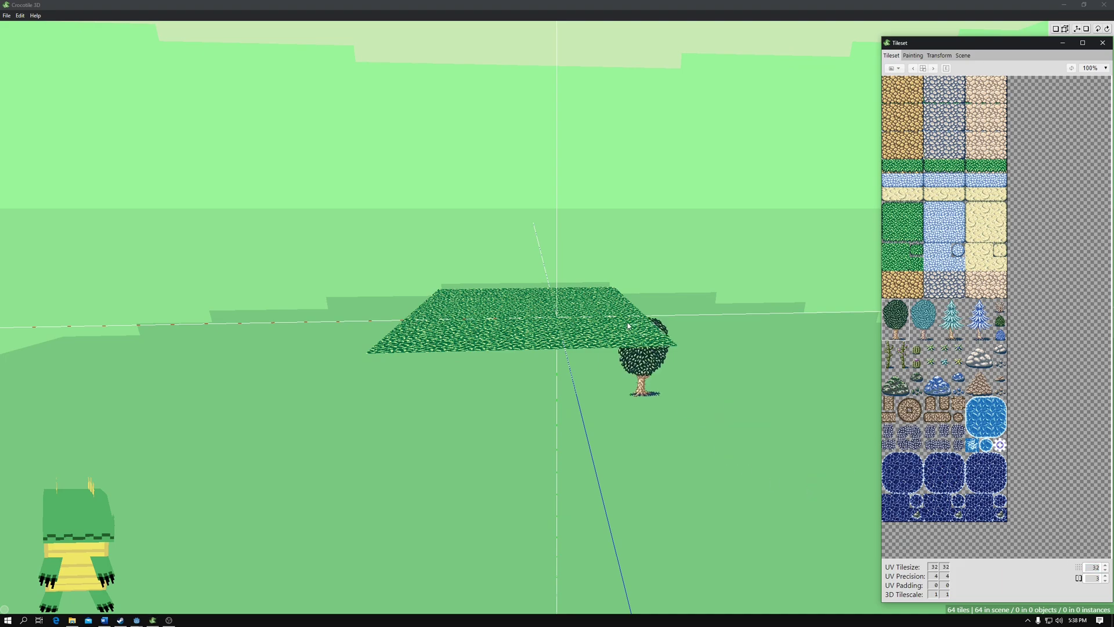
Place two upright round trees near the middle of the grass ground's back edge
drag(575, 296, 567, 302)
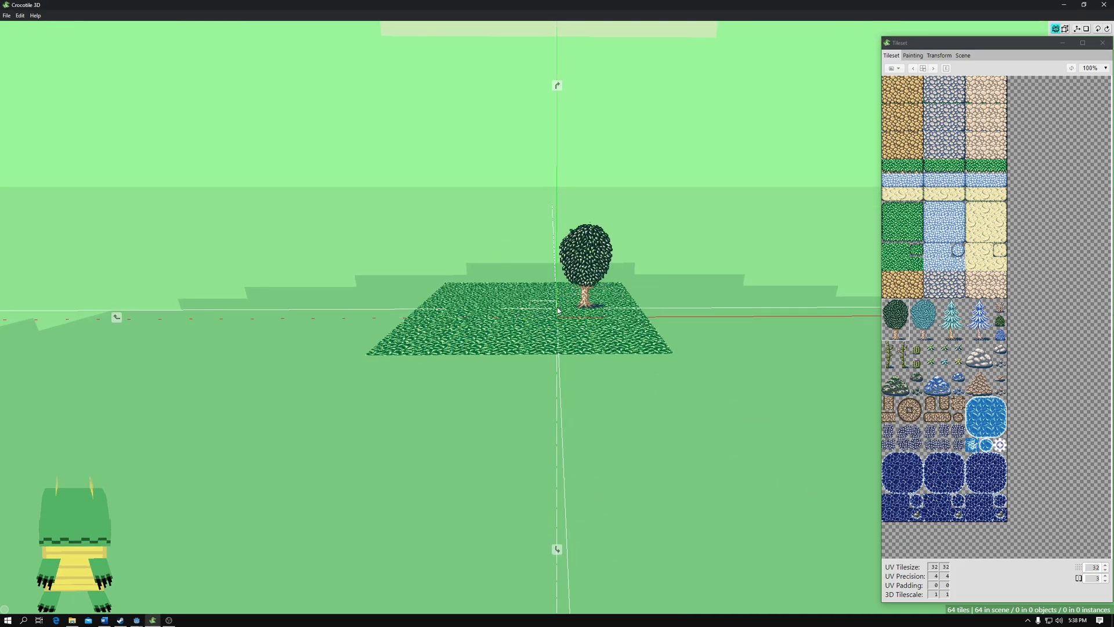
scroll(586, 276, up, 1)
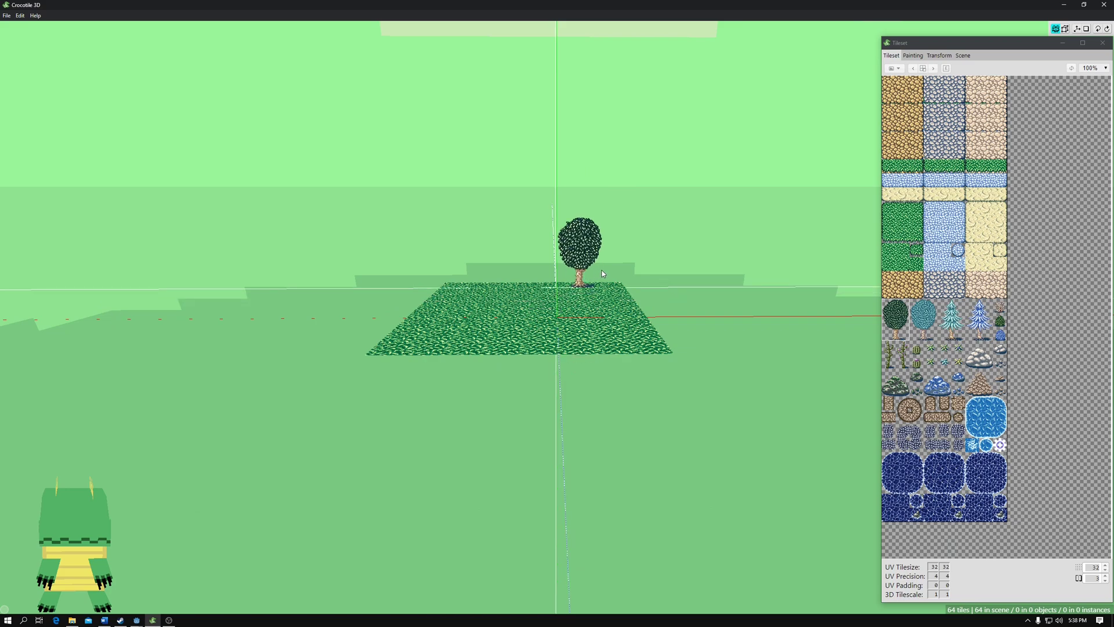
click(580, 279)
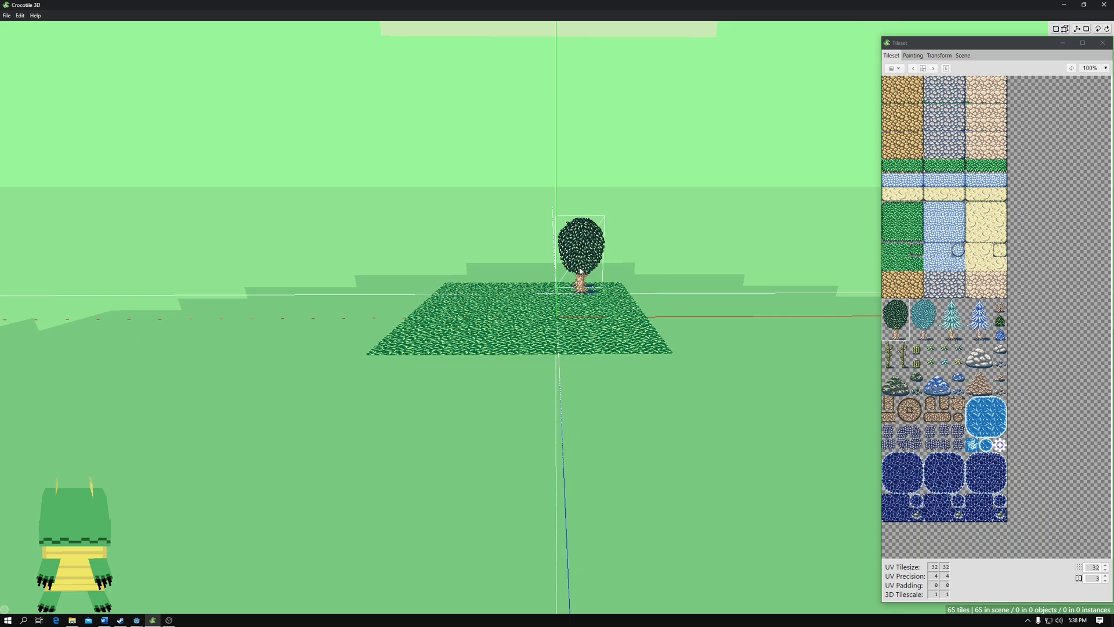
click(556, 266)
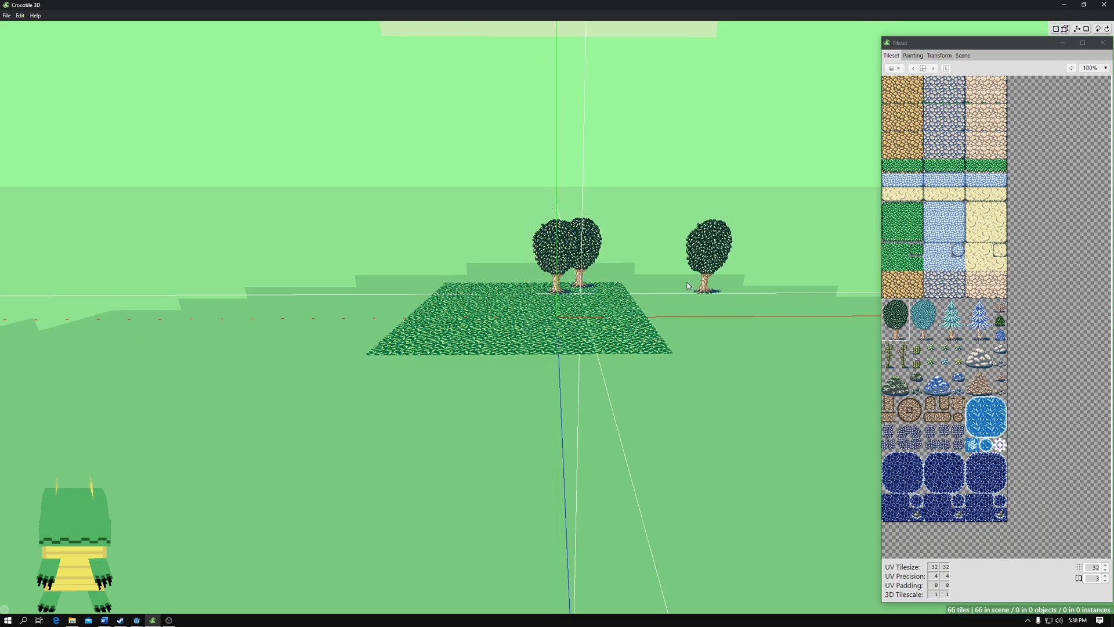
Place three more round trees toward the back corner of the grass ground, beside the existing pair
middle_drag(715, 255, 678, 277)
scroll(677, 277, up, 5)
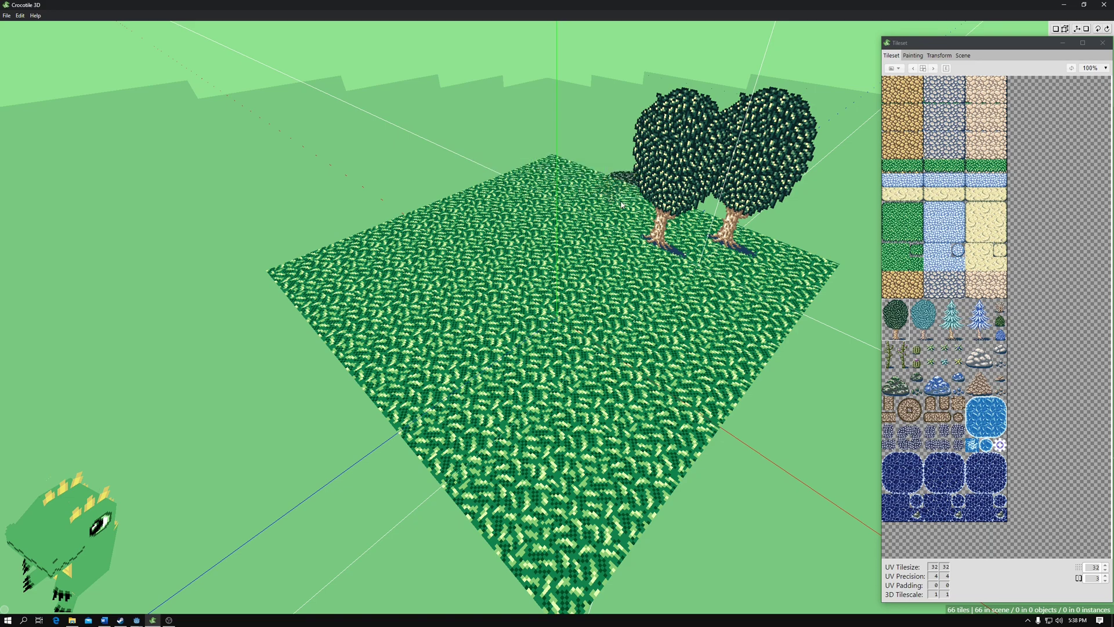
key(space)
drag(760, 273, 809, 244)
key(space)
drag(553, 277, 546, 287)
key(space)
key(space)
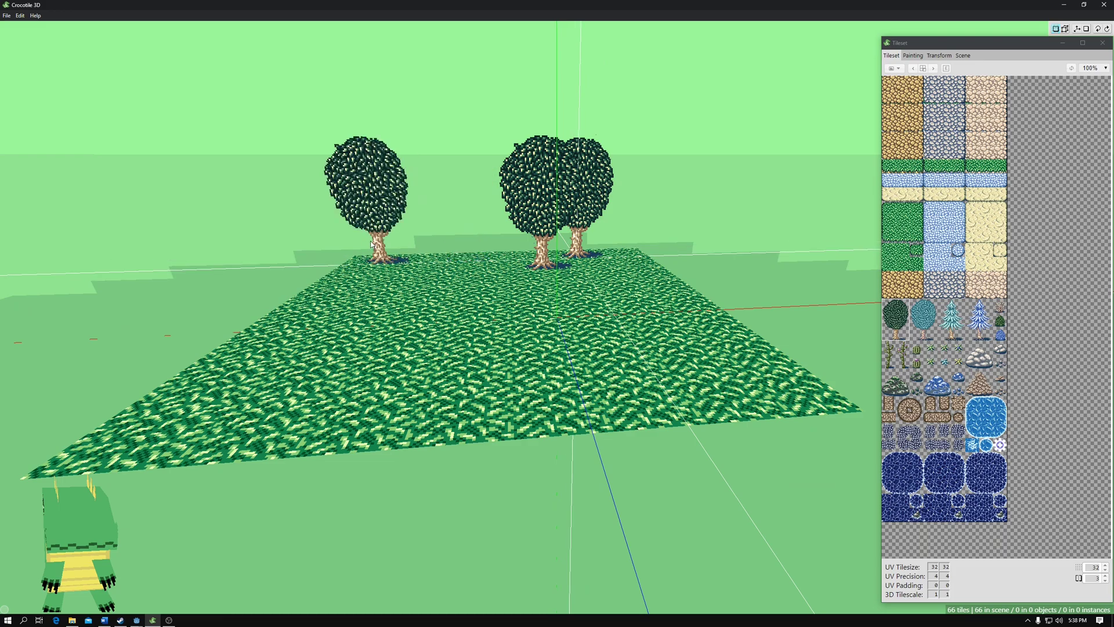
click(373, 244)
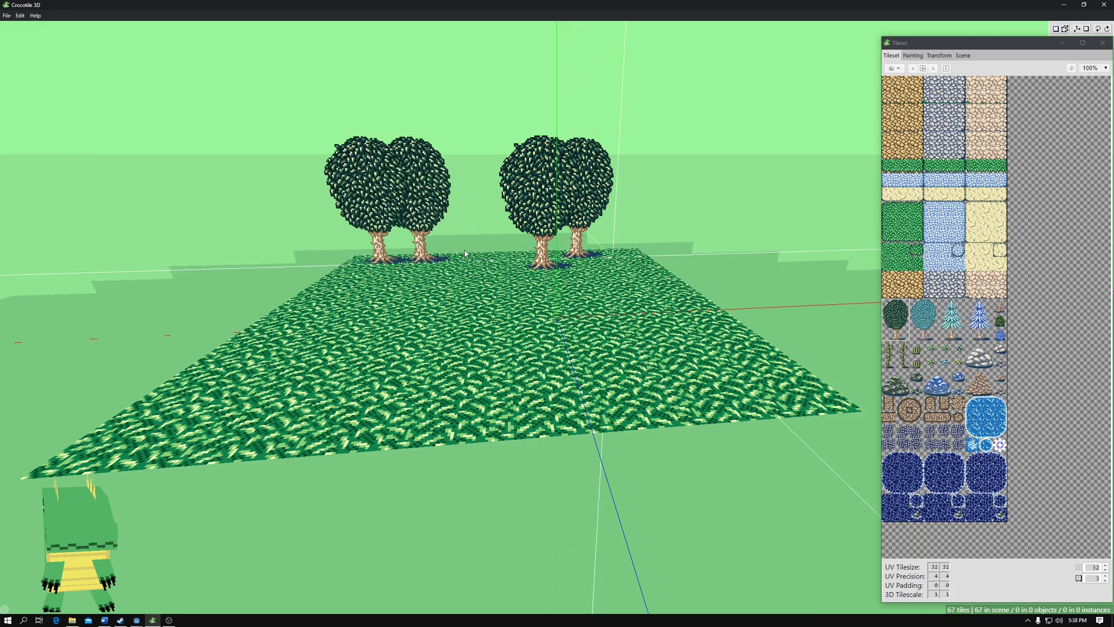
click(404, 264)
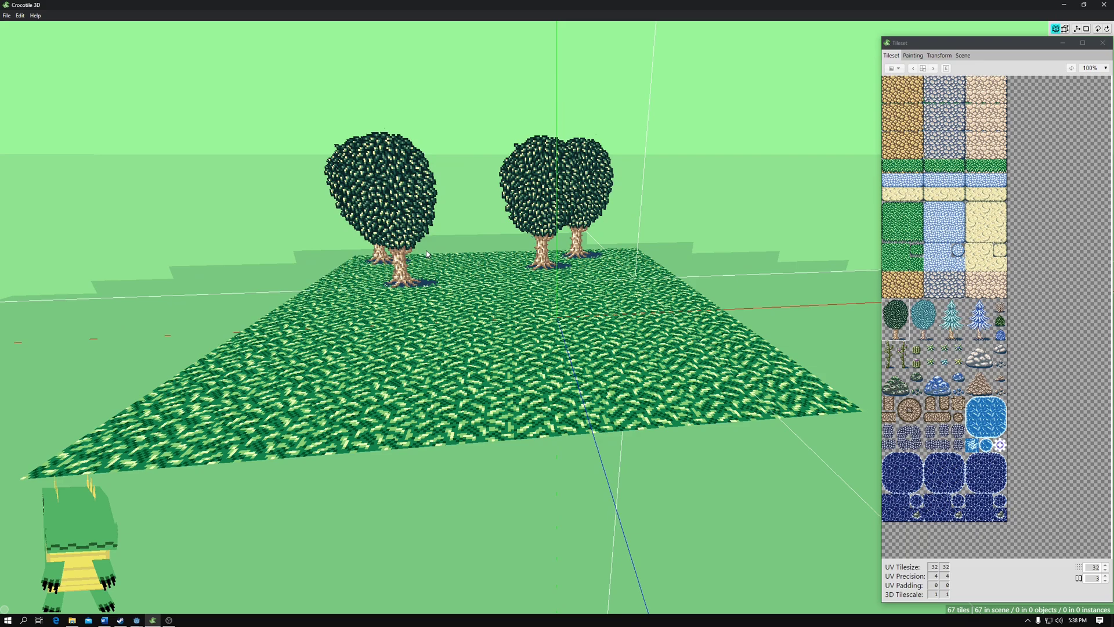
click(472, 252)
Place a separate round tree outside the grass ground, away from the other trees
middle_drag(766, 299, 842, 296)
right_drag(488, 282, 484, 279)
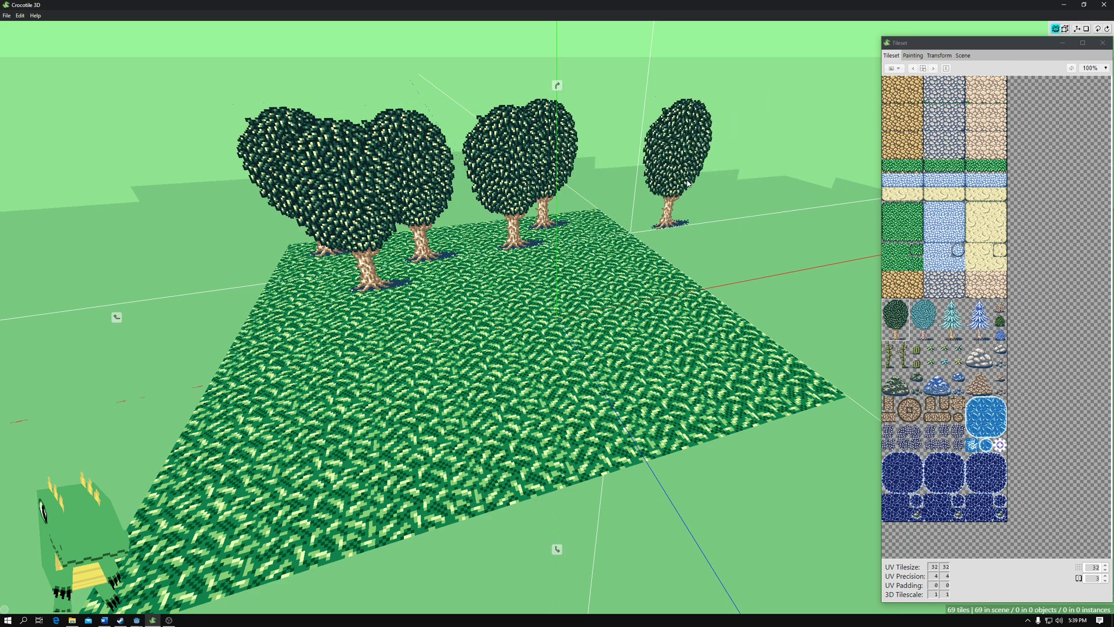
middle_drag(685, 182, 632, 203)
middle_drag(757, 146, 434, 195)
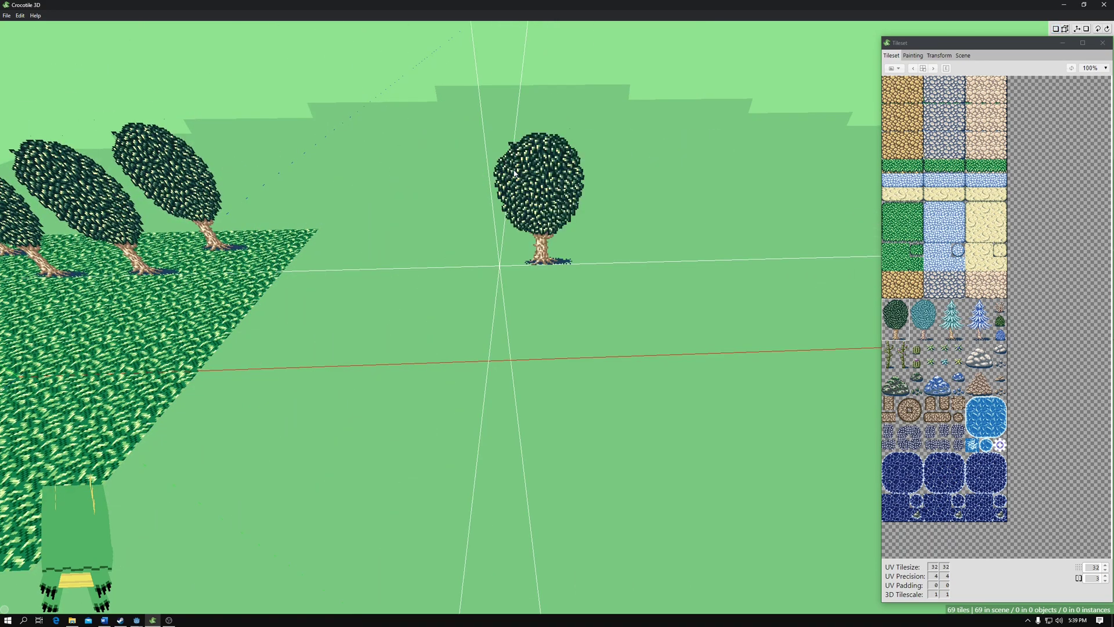
click(516, 175)
Enter edit mode and cut the isolated tree's face with two vertical loop cuts, one close to each side edge
scroll(569, 179, up, 4)
middle_drag(569, 179, 608, 152)
scroll(607, 151, down, 5)
scroll(607, 152, up, 8)
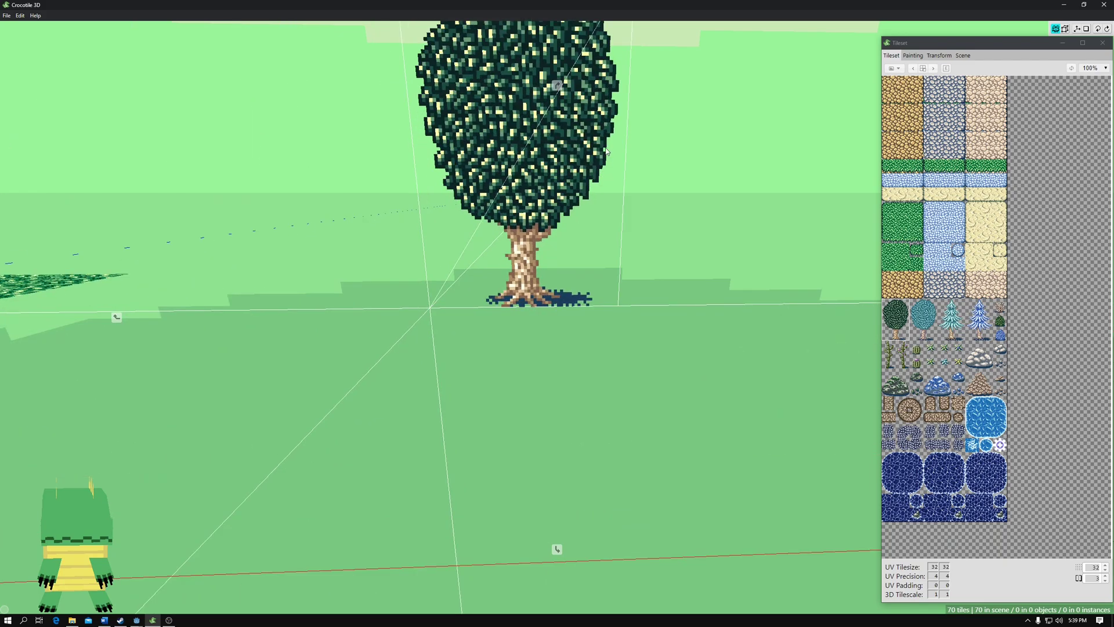
right_drag(607, 151, 584, 265)
right_drag(616, 108, 619, 131)
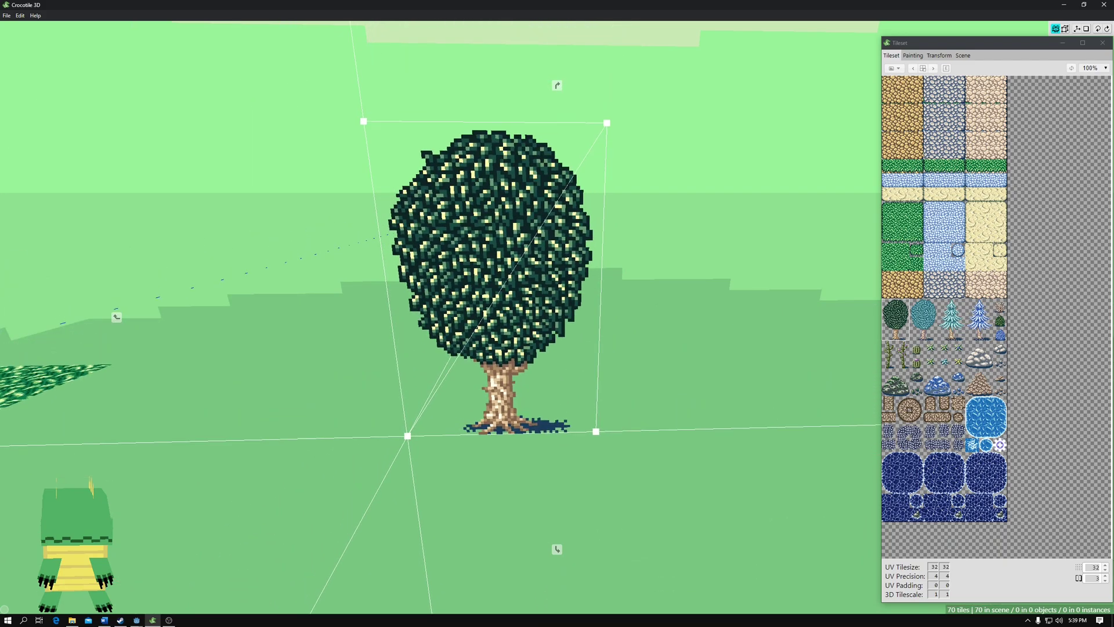
click(525, 254)
key(Return)
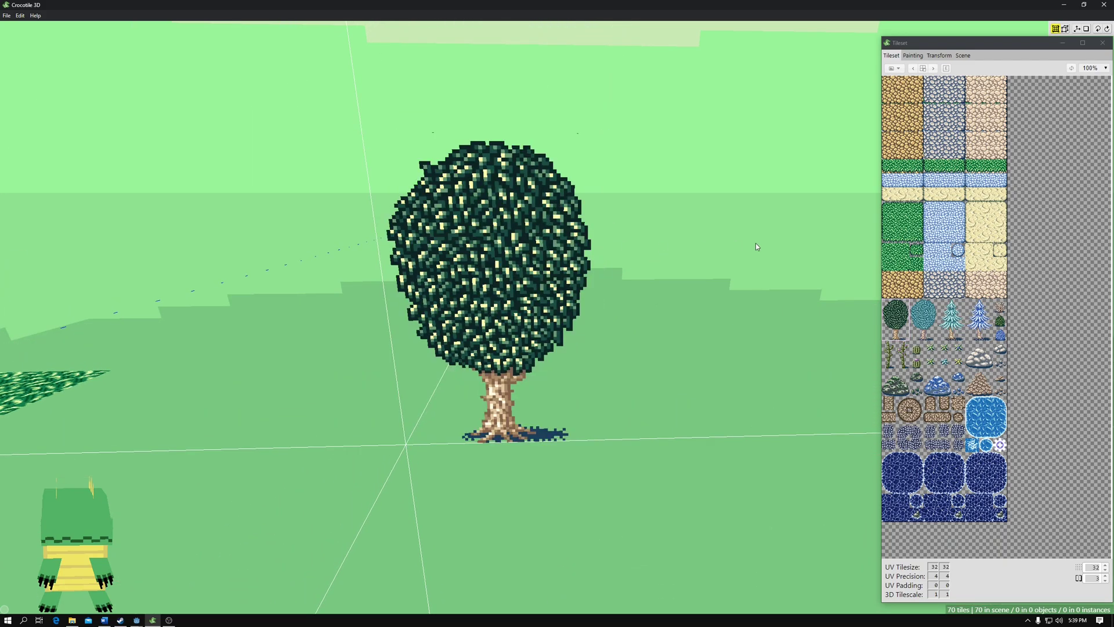
click(618, 210)
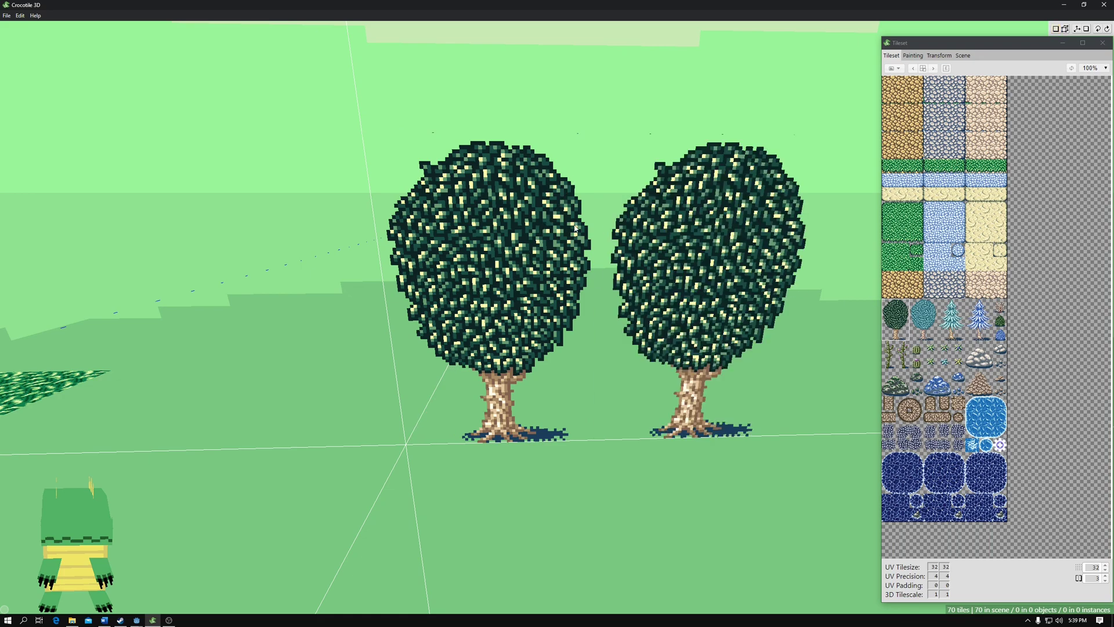
key(Tab)
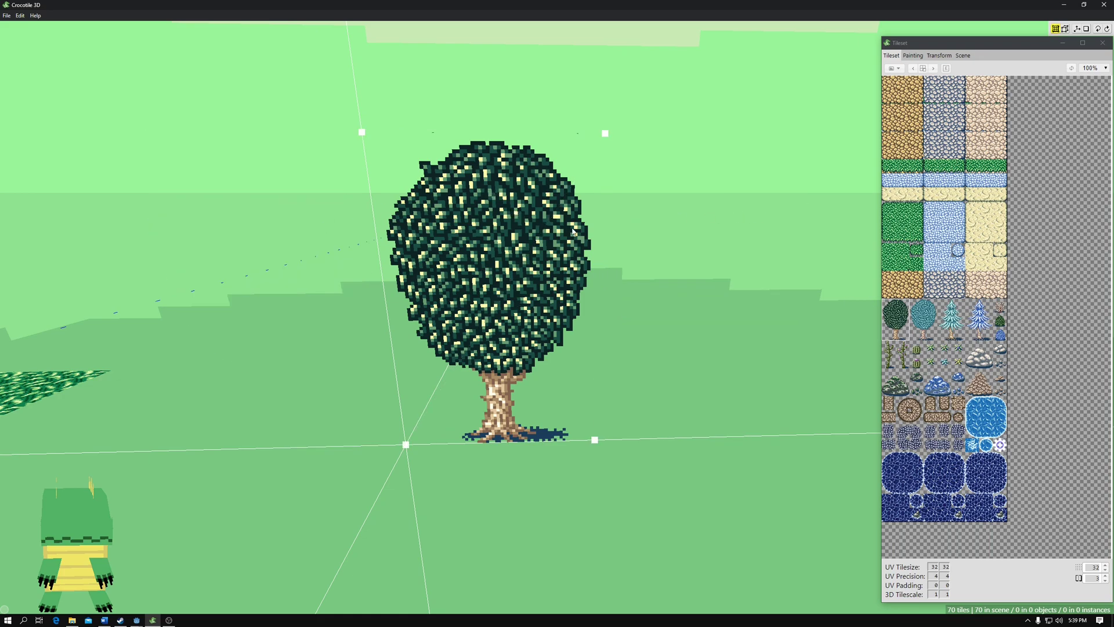
click(582, 229)
key(ctrl+r)
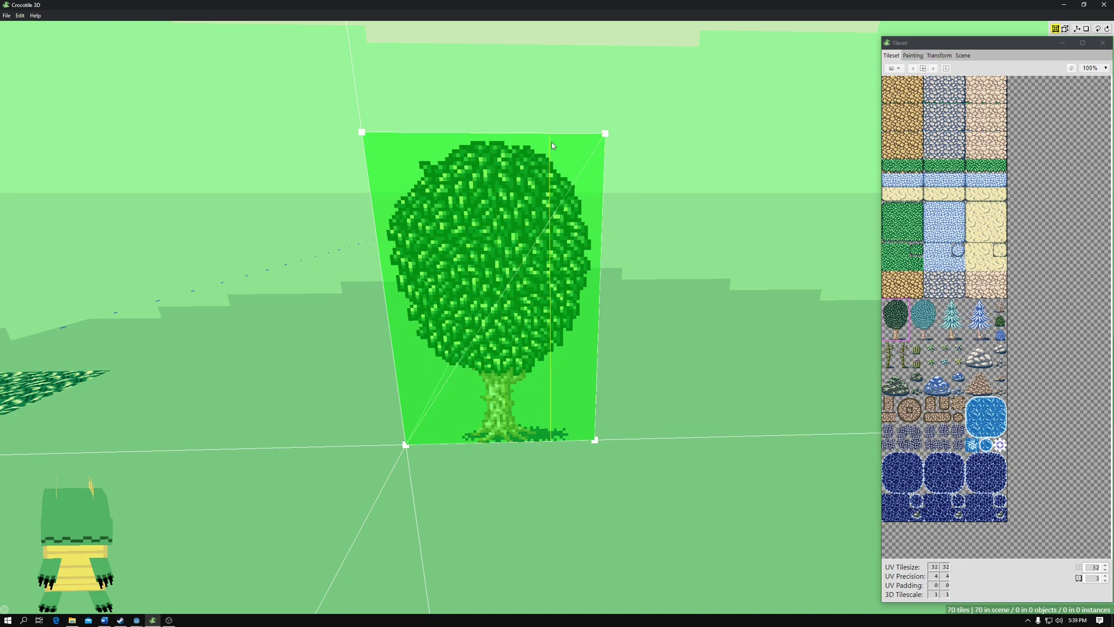
click(592, 144)
click(418, 445)
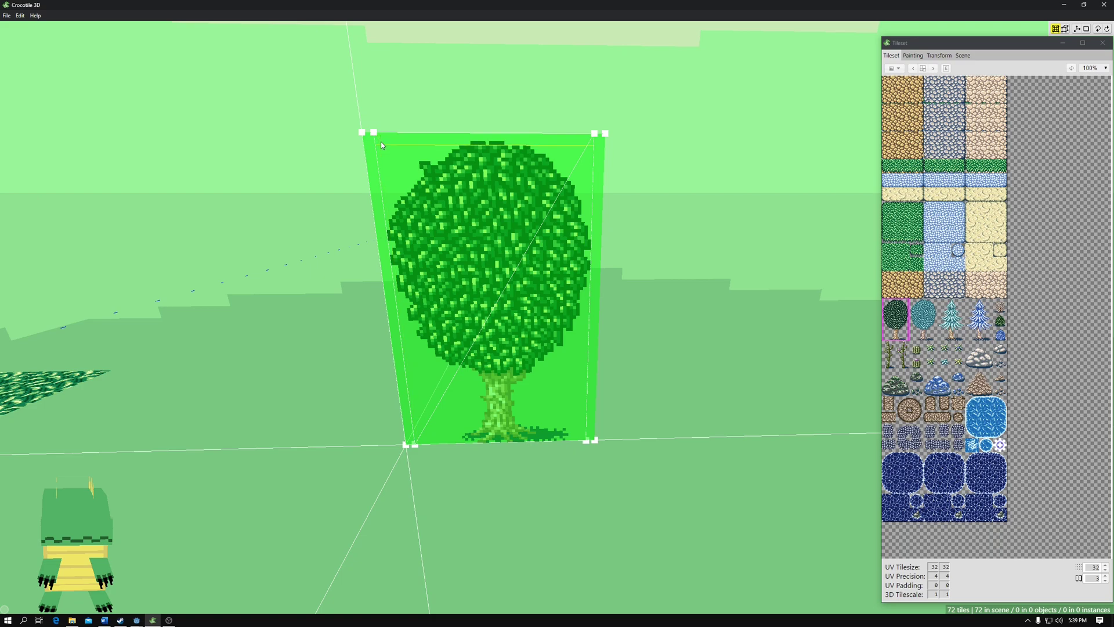
Delete the two thin outer strips of the cut tree face, keeping only the middle section
scroll(381, 146, up, 1)
key(space)
right_drag(485, 139, 494, 146)
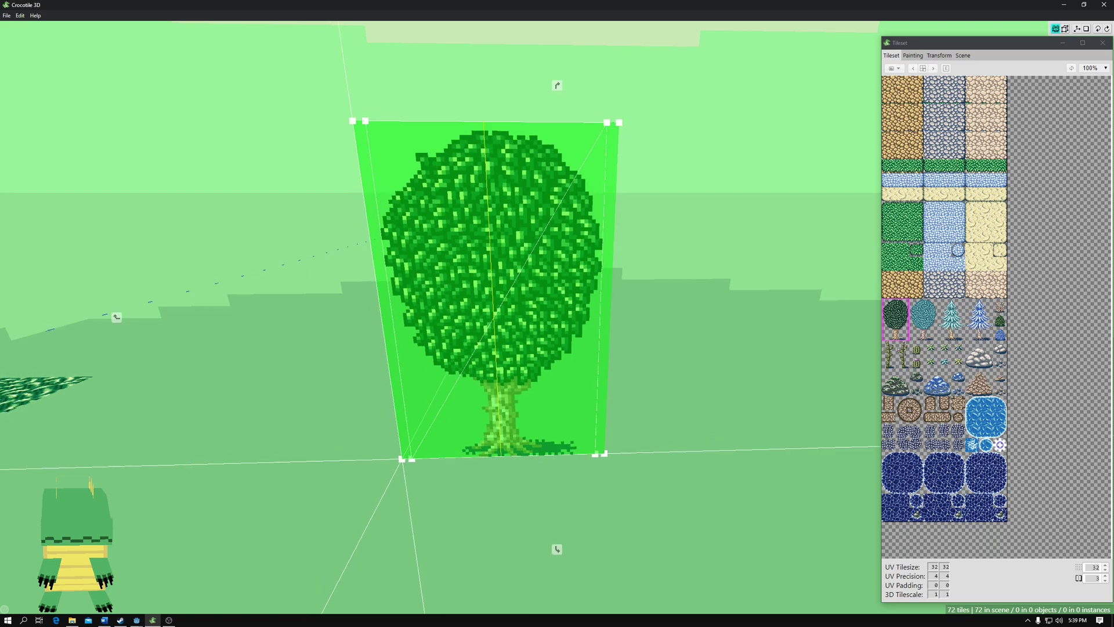
right_drag(488, 103, 539, 142)
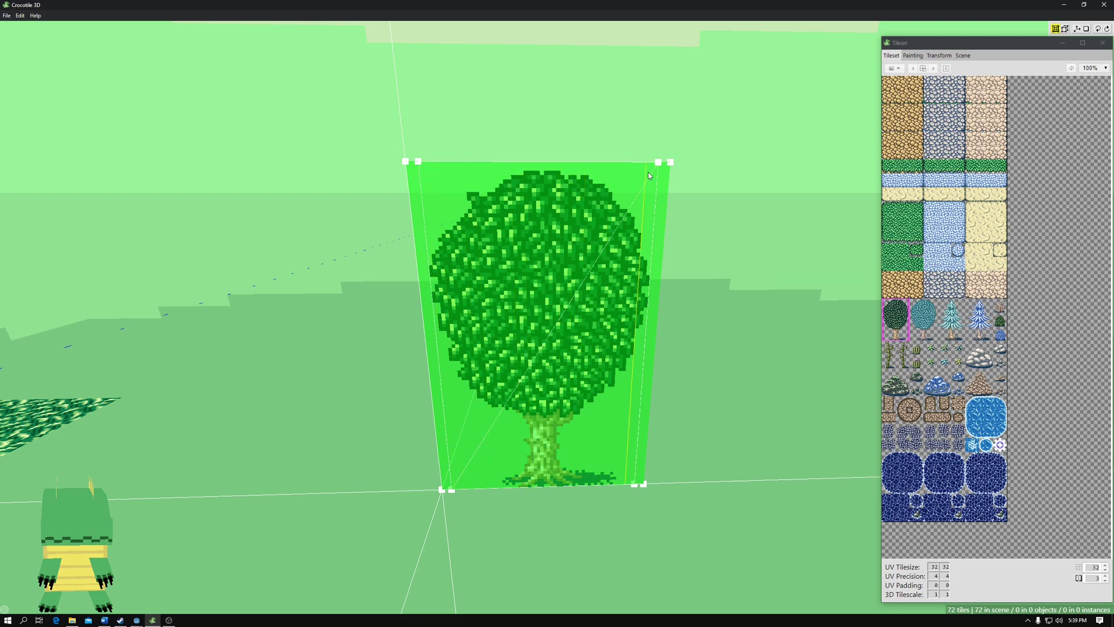
click(523, 227)
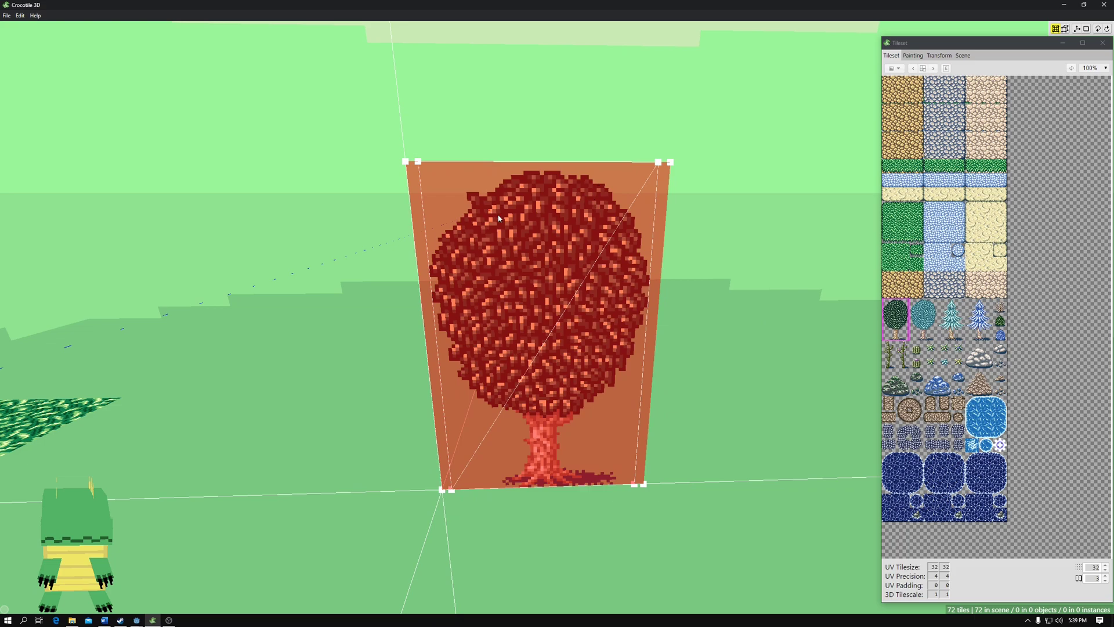
ctrl+click(523, 227)
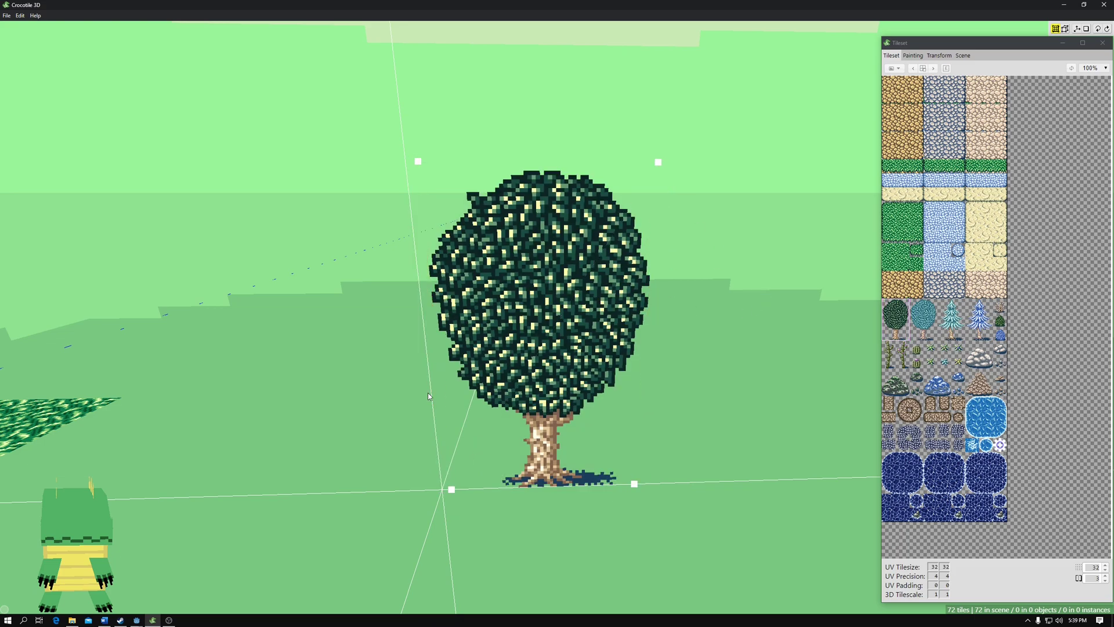
key(ctrl+z)
key(ctrl+z)
key(ctrl+z)
key(ctrl+z)
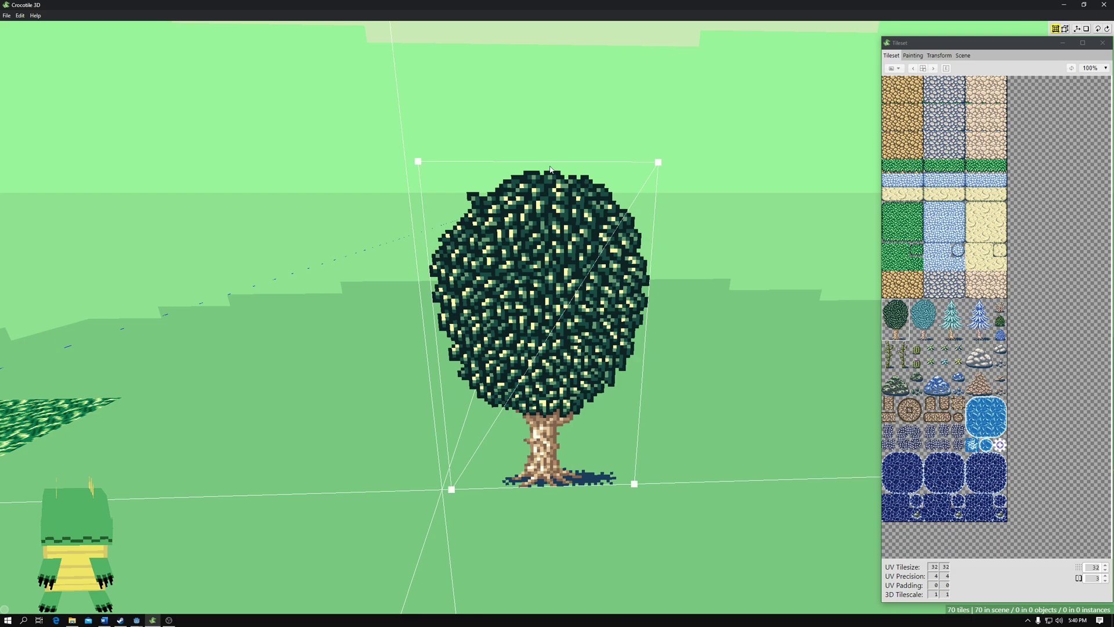
Cut the isolated tree's face with a horizontal loop cut just below its upper edge and delete the thin strip above it
key(space)
right_click(573, 268)
click(534, 250)
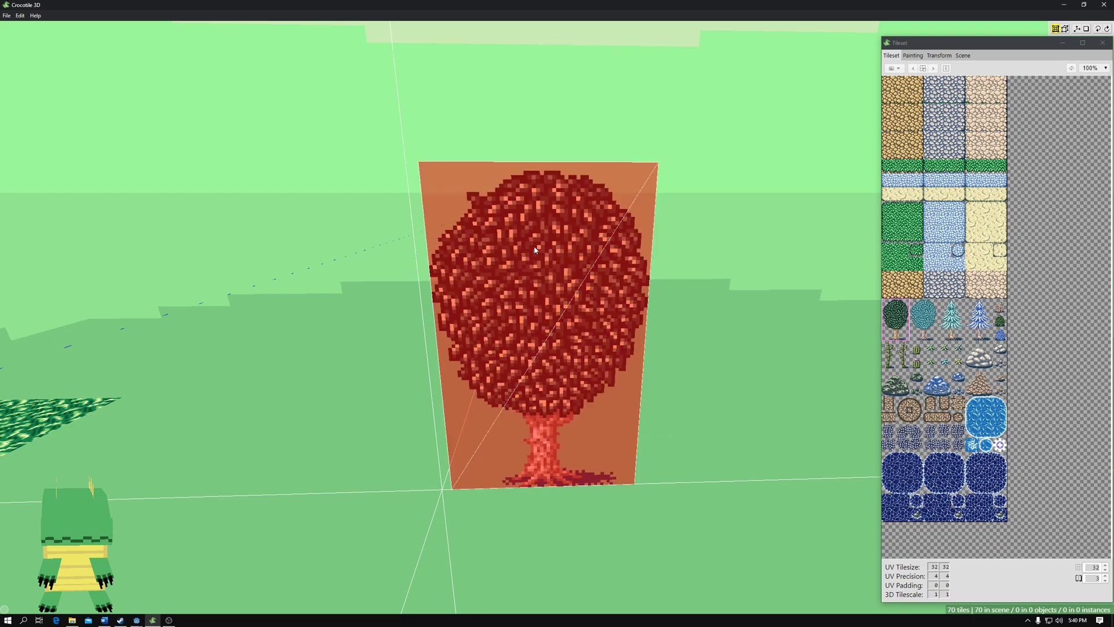
right_click(547, 225)
click(598, 345)
key(ctrl+r)
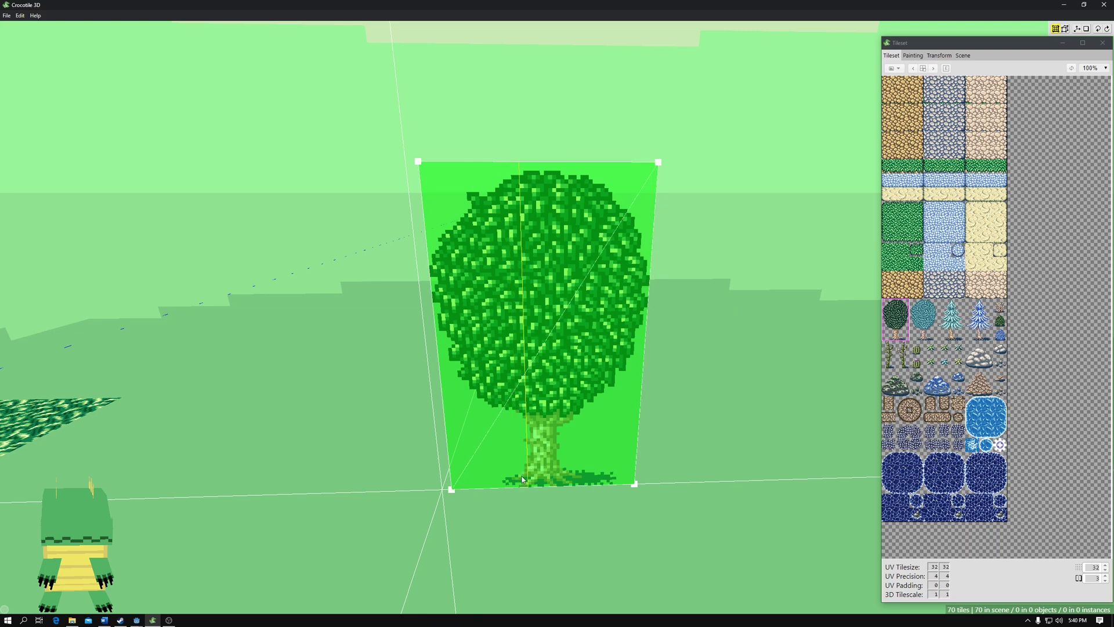
click(1088, 568)
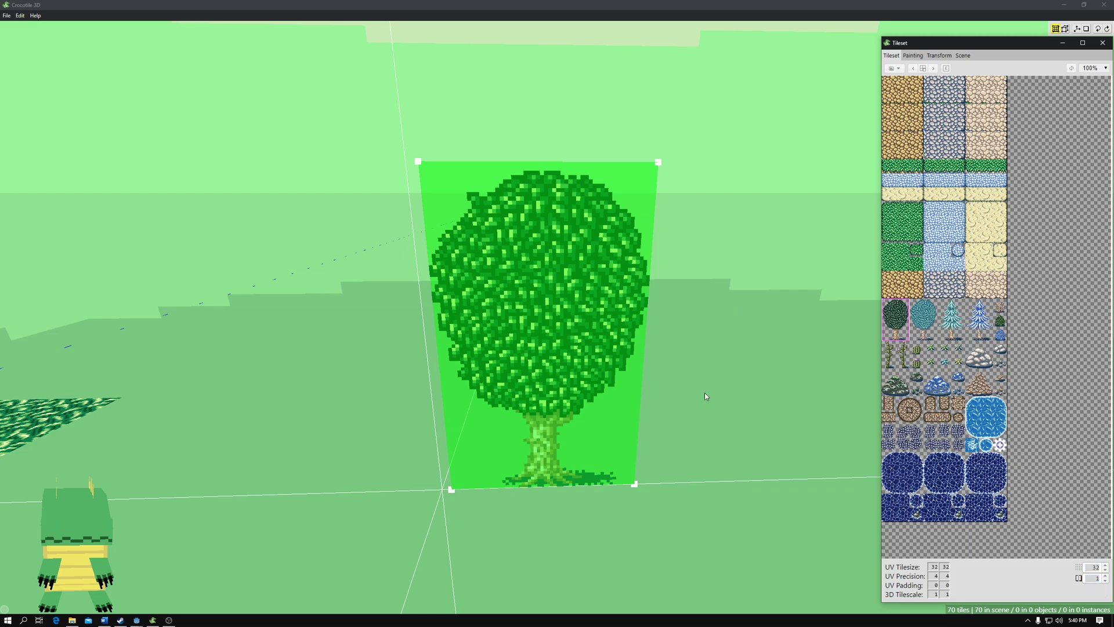
click(650, 175)
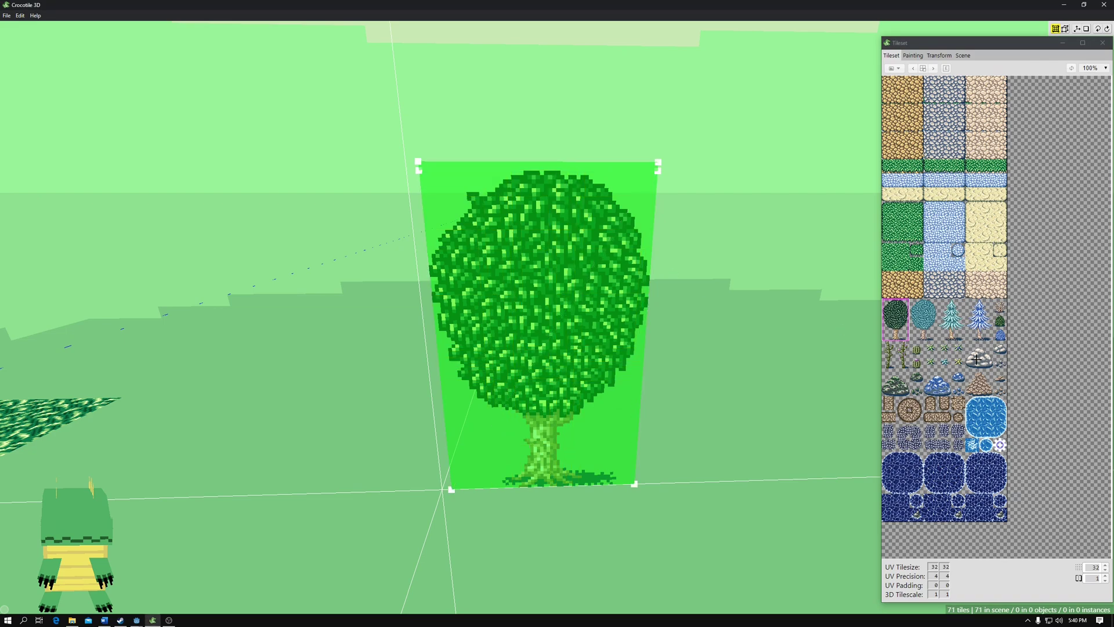
key(Escape)
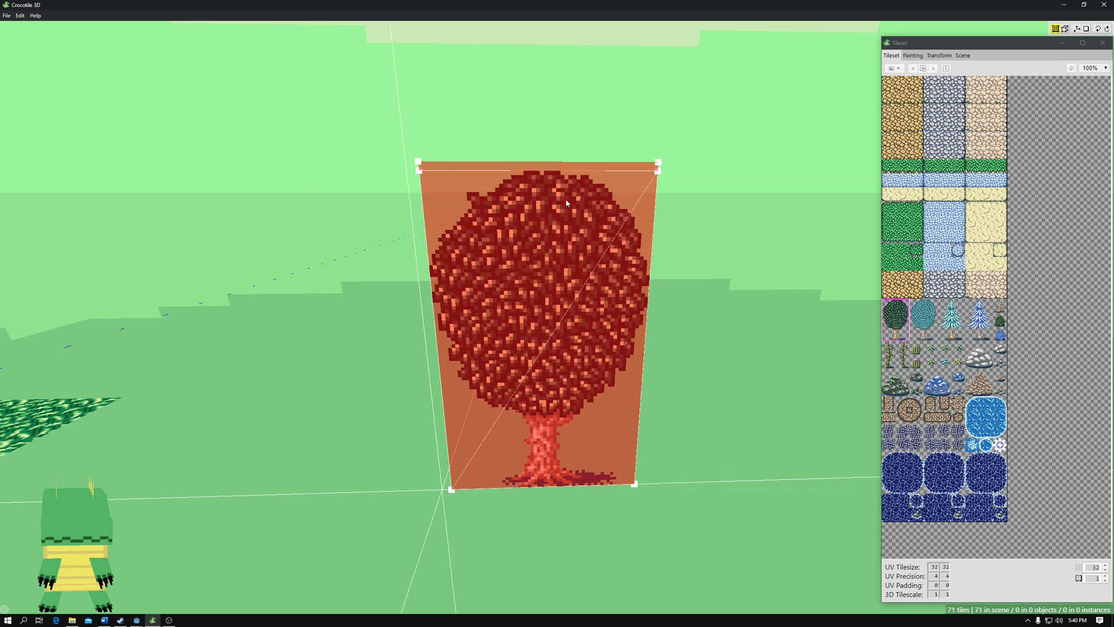
ctrl+click(583, 232)
key(Delete)
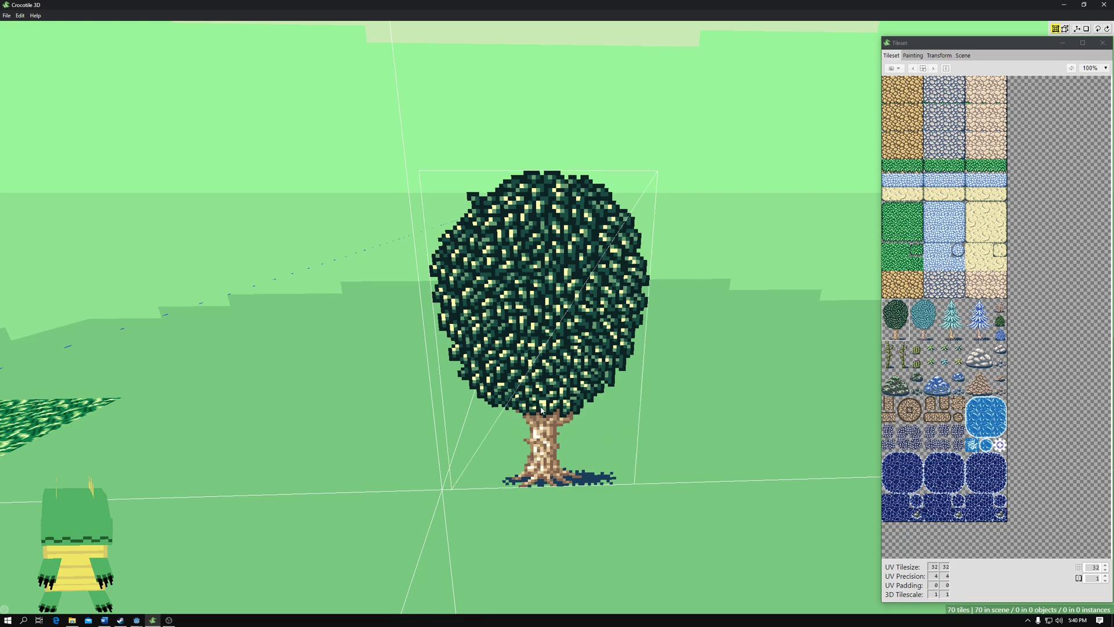
Subdivide the remaining tree face into 7 columns and 10 rows
click(528, 387)
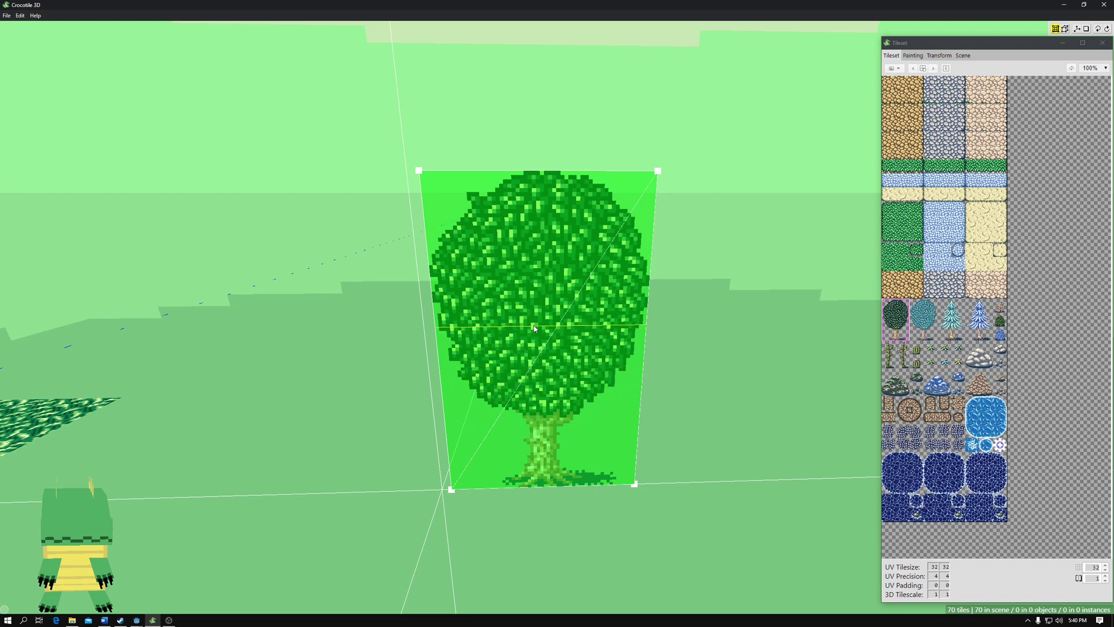
right_click(568, 323)
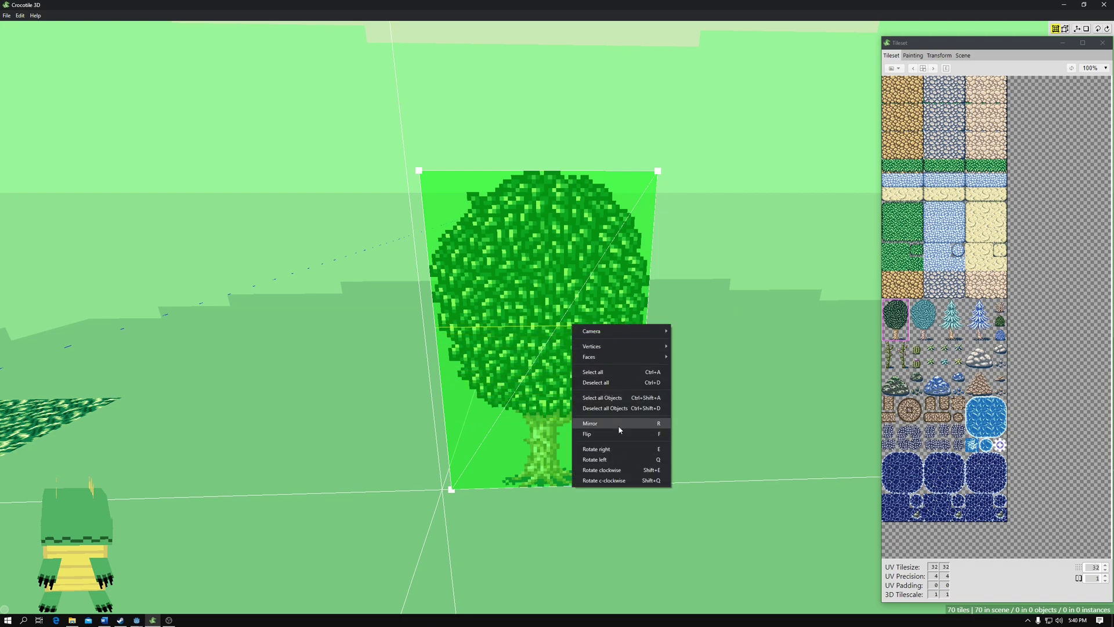
mouse_move(617, 357)
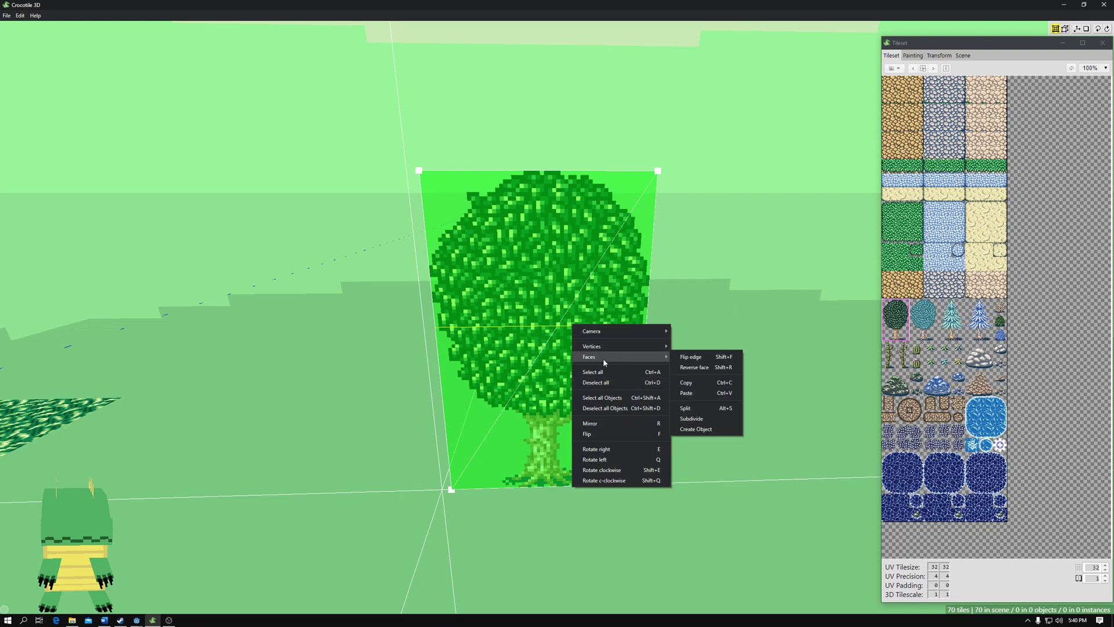
click(694, 419)
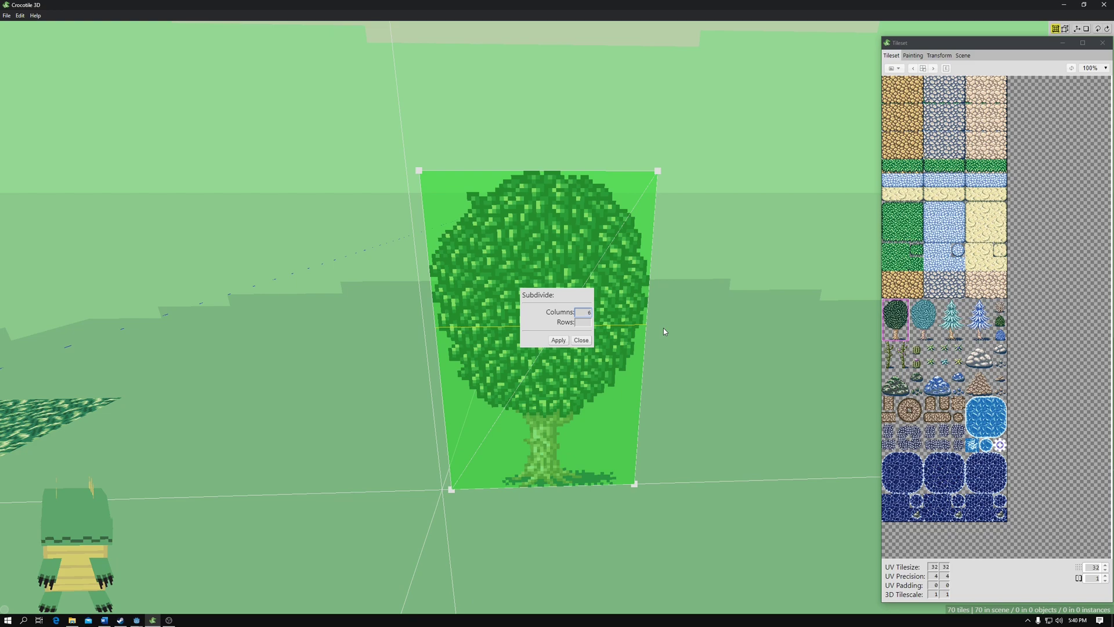
text(7)
key(Tab)
text(8)
click(558, 340)
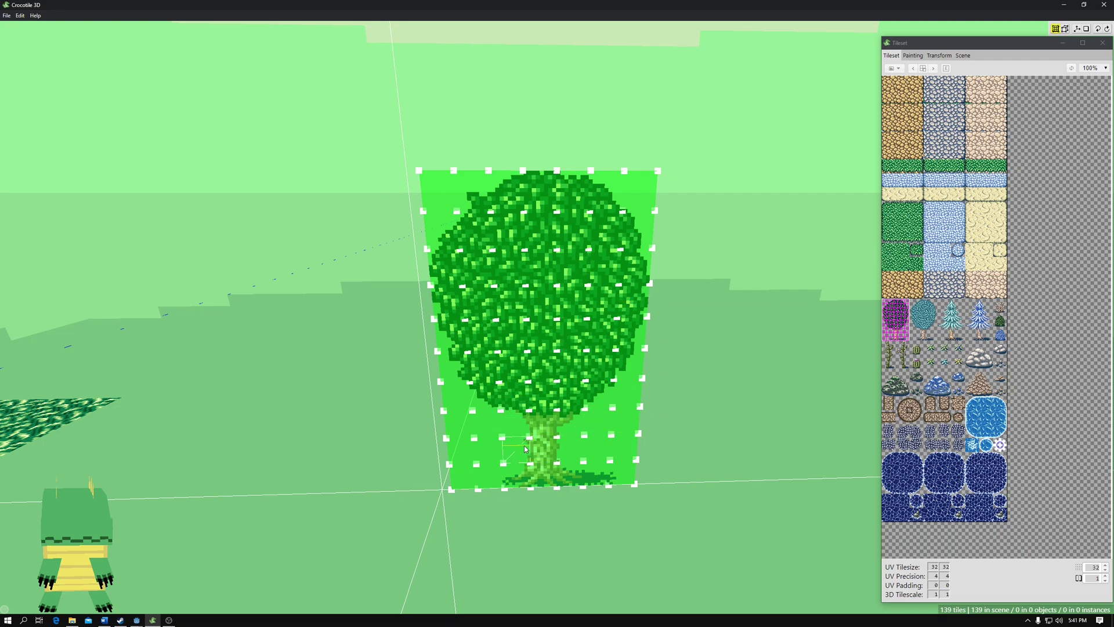
Delete the subdivided cells without tree pixels on both sides of the trunk and at the canopy's two upper corners
click(527, 375)
click(680, 392)
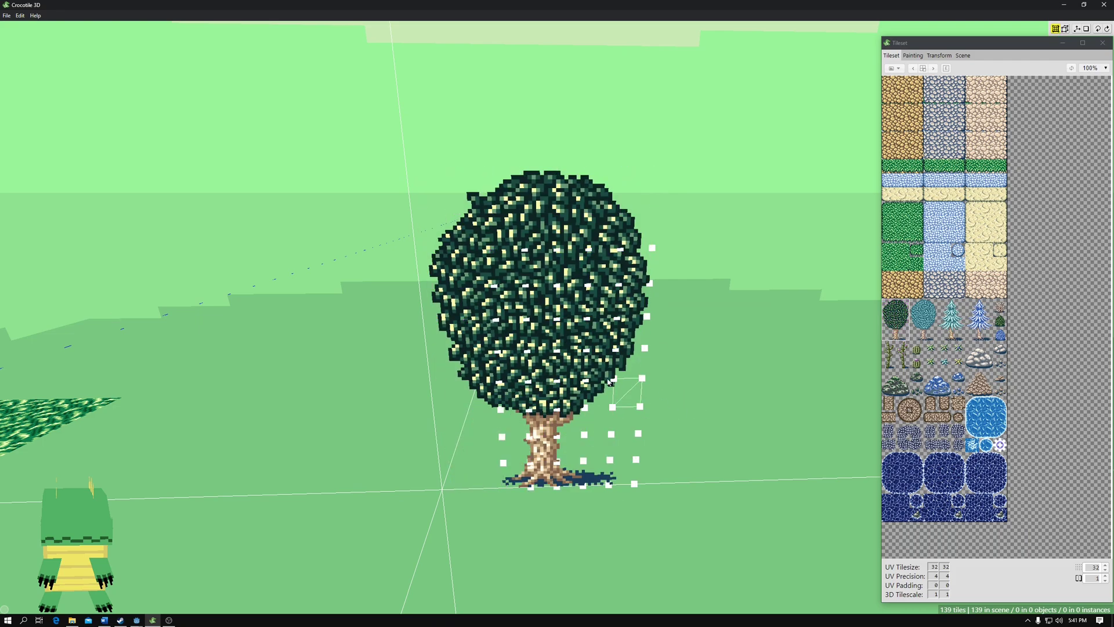
click(477, 452)
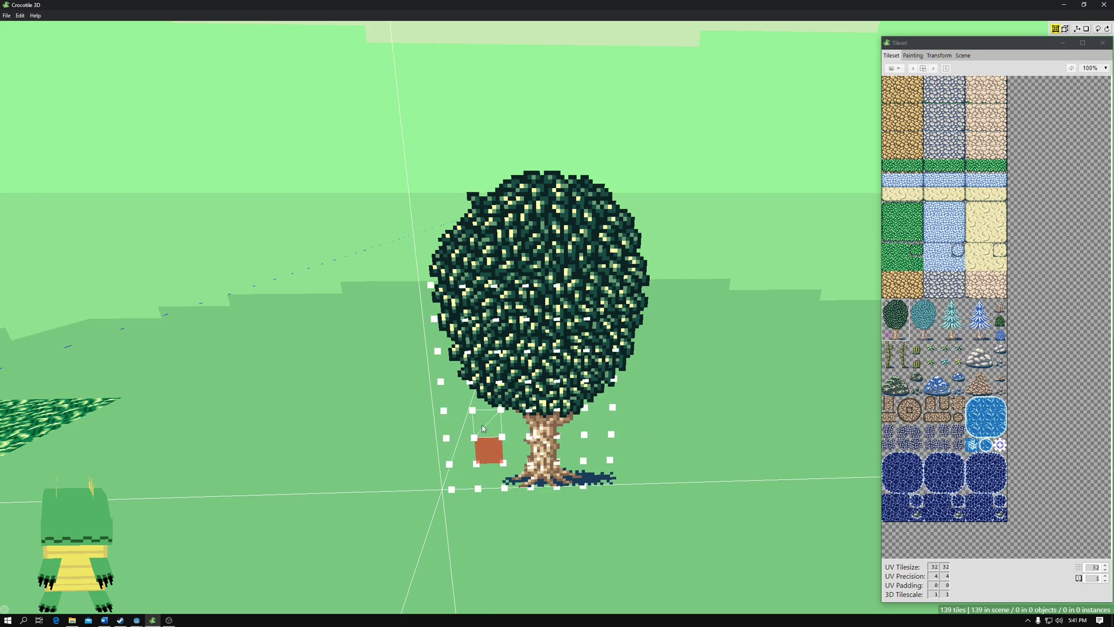
shift+click(483, 428)
shift+click(457, 421)
shift+click(457, 399)
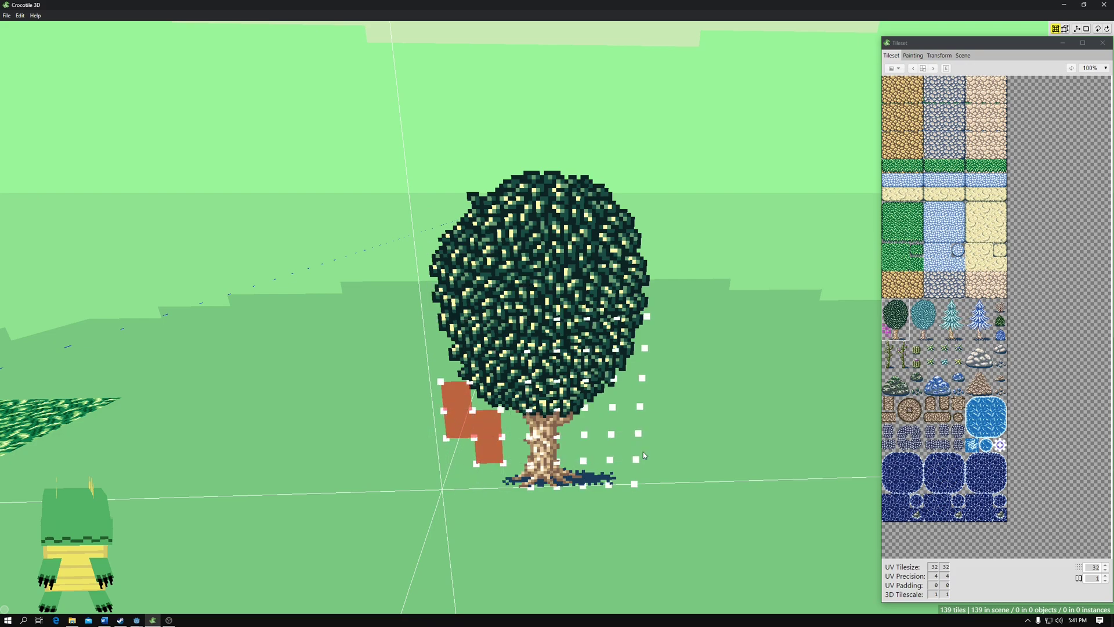
shift+click(462, 451)
shift+click(465, 476)
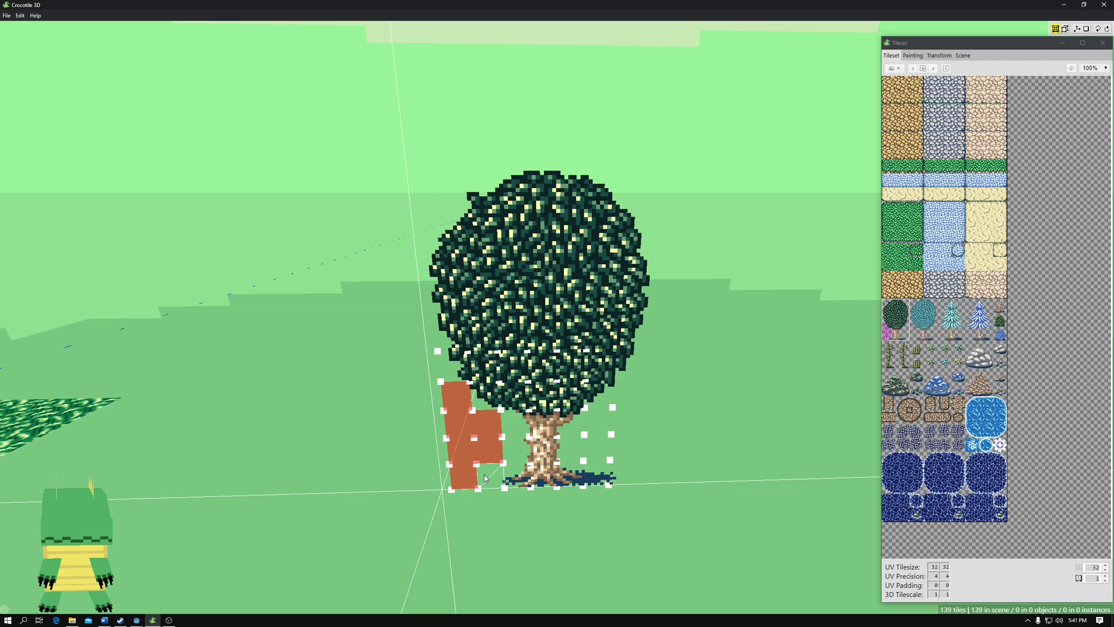
shift+click(485, 478)
key(space)
drag(507, 514, 497, 515)
key(space)
shift+click(466, 571)
shift+click(581, 532)
shift+click(586, 501)
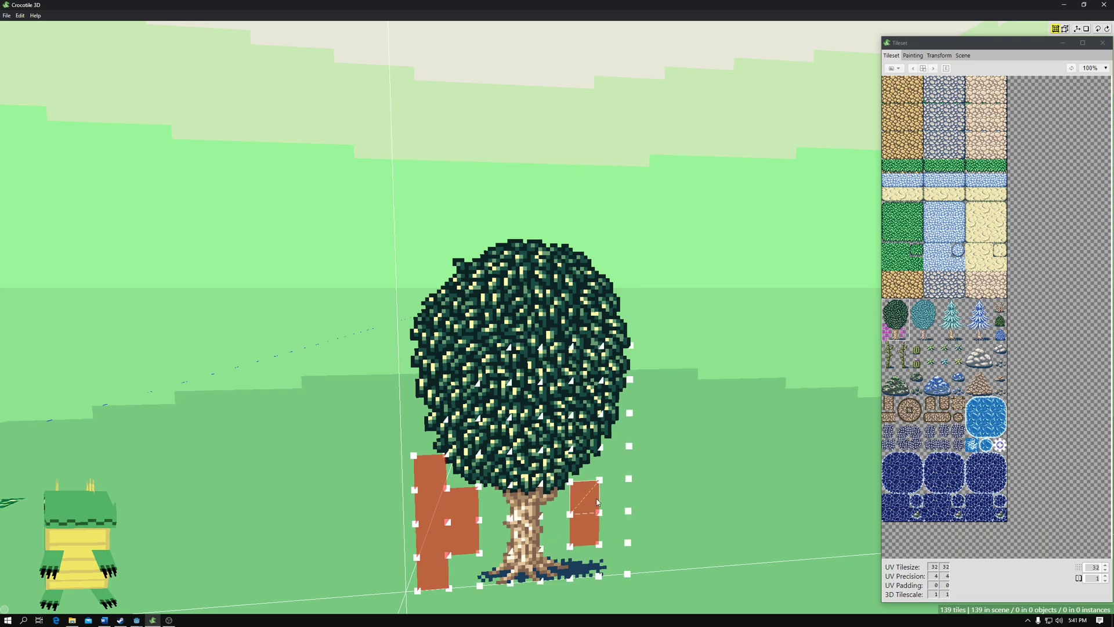
click(623, 472)
click(617, 528)
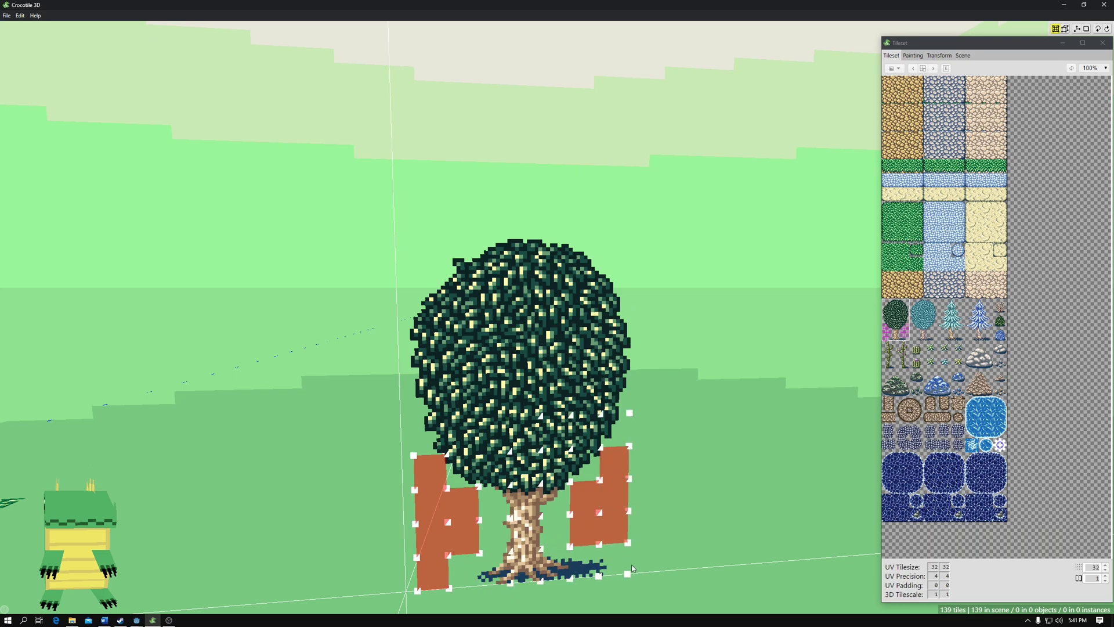
click(429, 254)
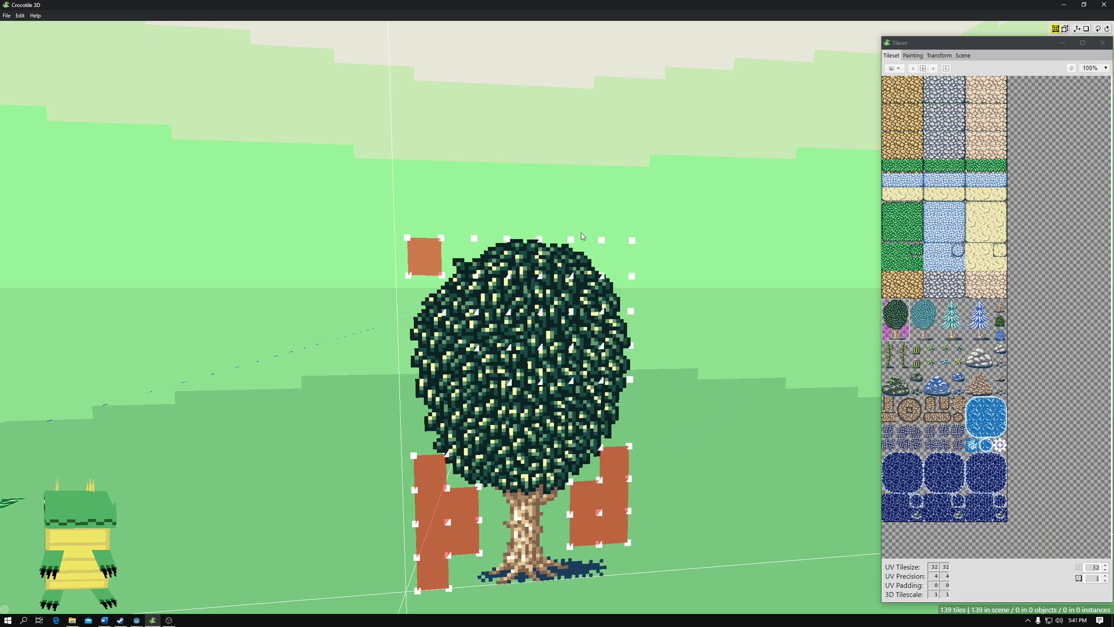
click(622, 253)
key(Delete)
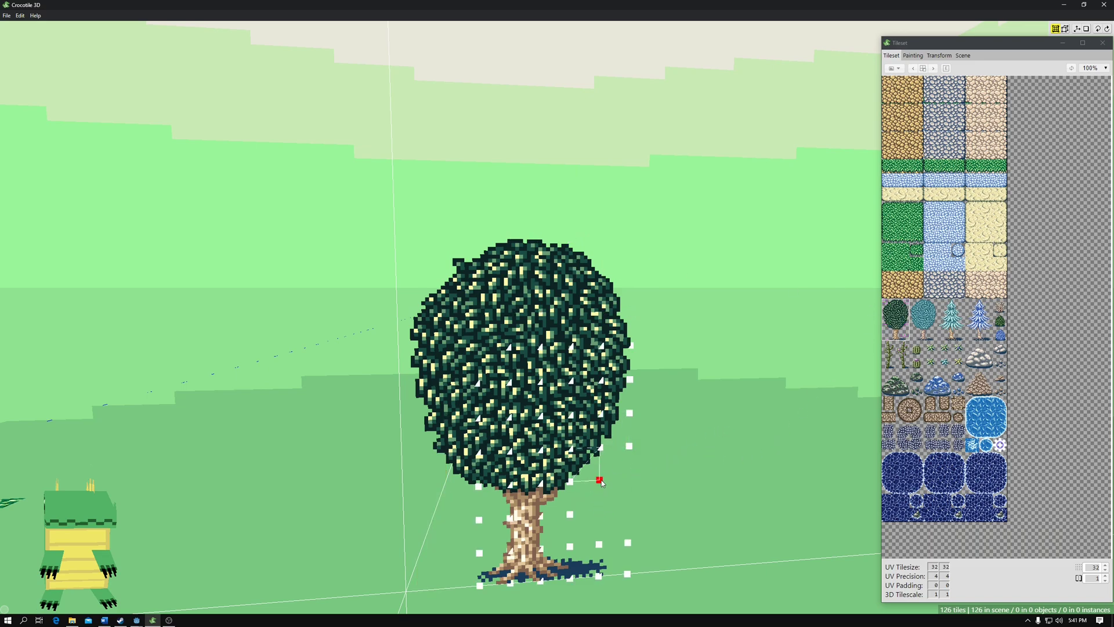
Examine the trimmed tree mesh from different distances and angles, ending close to the canopy's outer edge
key(Tab)
scroll(608, 501, down, 2)
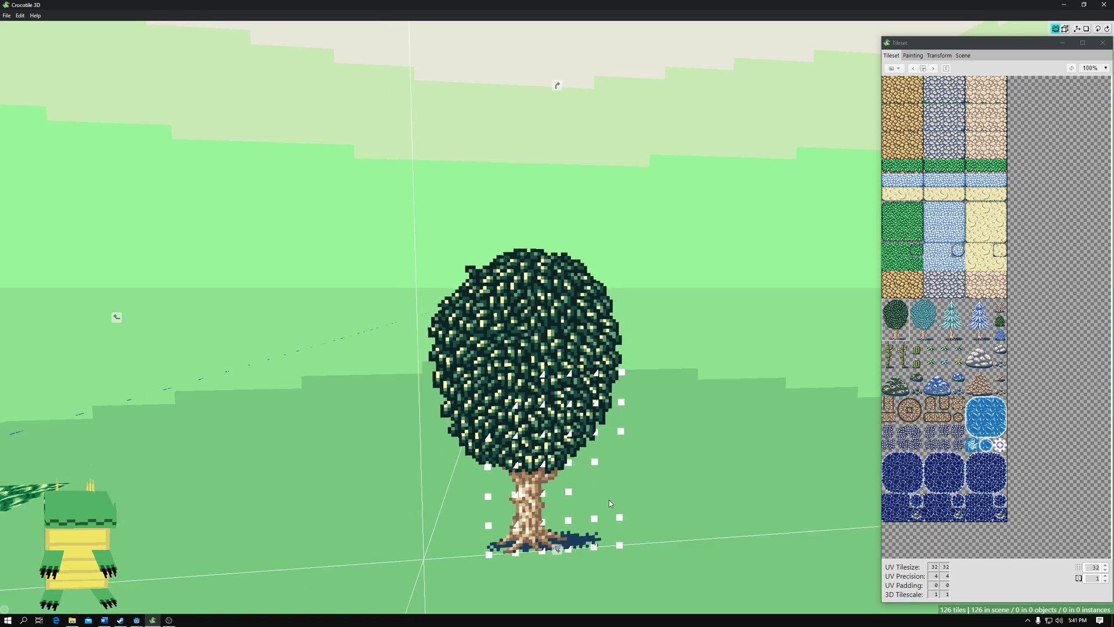
scroll(614, 497, up, 2)
scroll(613, 490, down, 3)
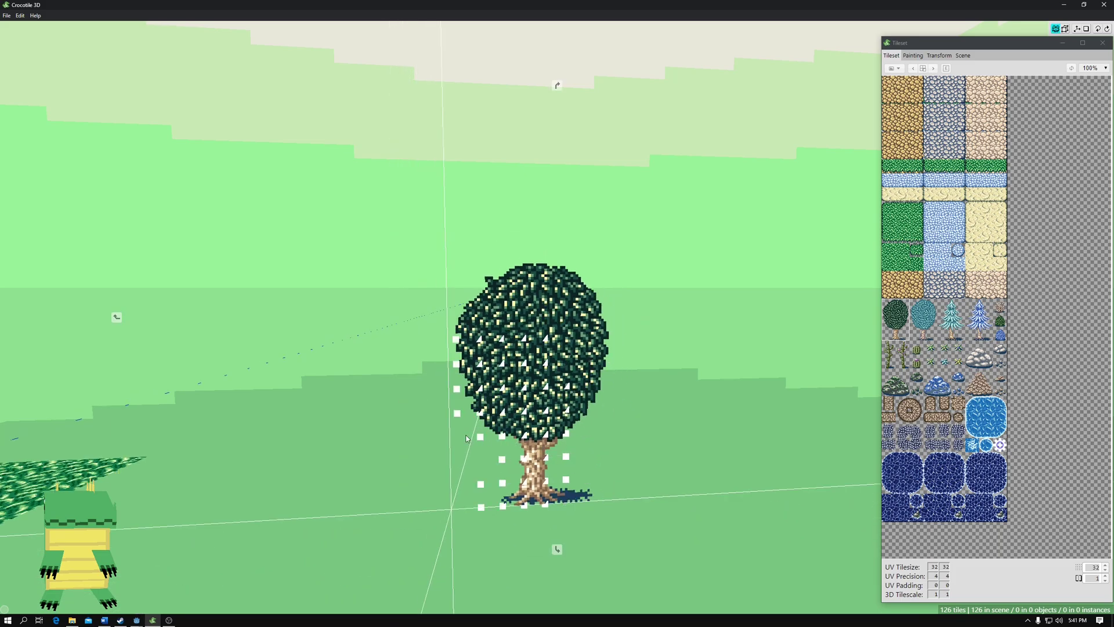
middle_drag(528, 471, 662, 469)
right_drag(528, 470, 731, 464)
right_drag(384, 451, 454, 416)
middle_drag(454, 416, 319, 425)
scroll(348, 372, up, 3)
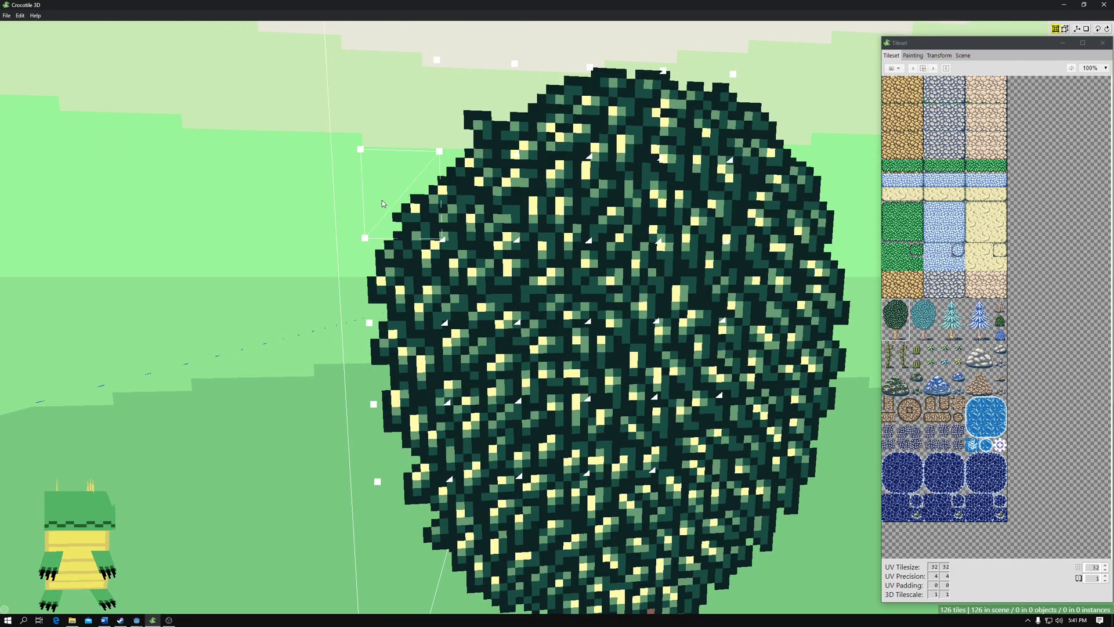
Set the movement increment to 2 and move the outer corner vertex beside the upper-left canopy inward to its neighbouring vertex
click(363, 155)
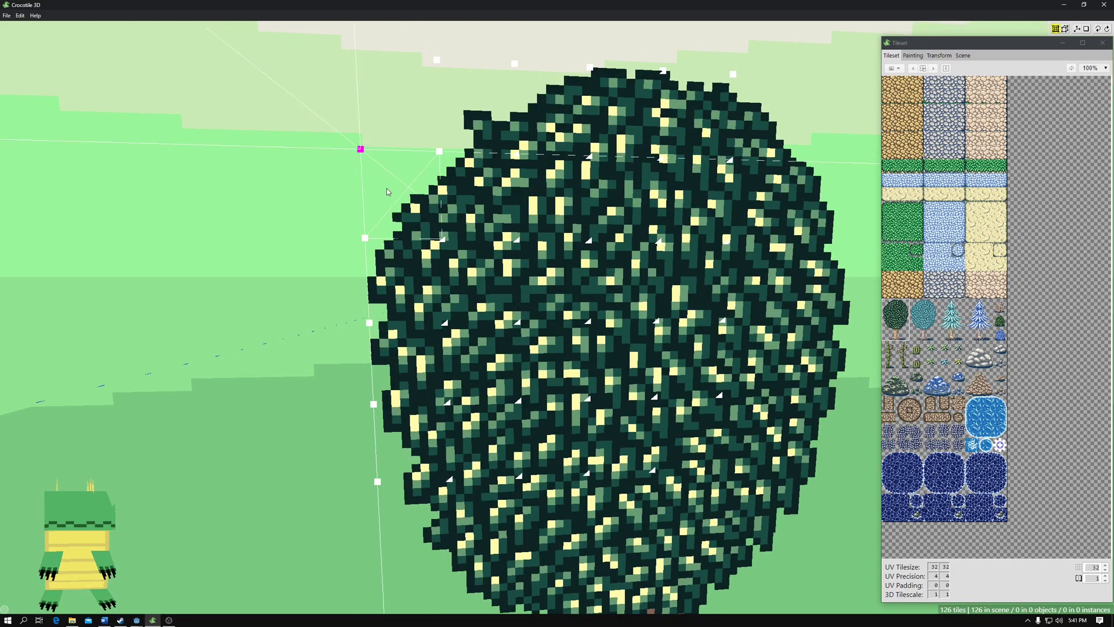
right_click(360, 149)
mouse_move(398, 173)
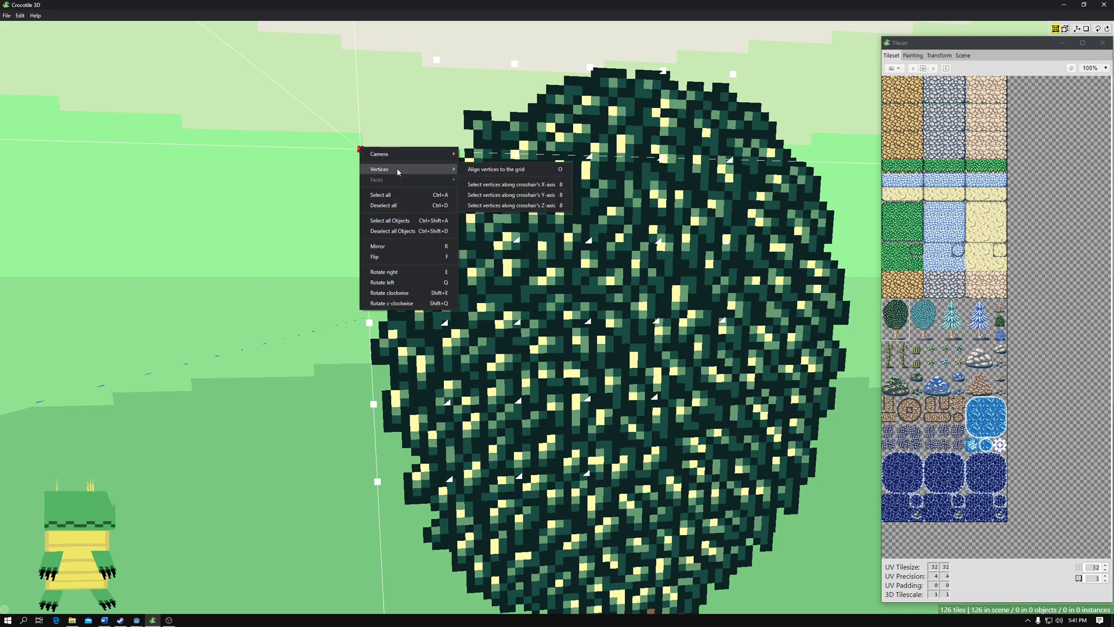
click(318, 150)
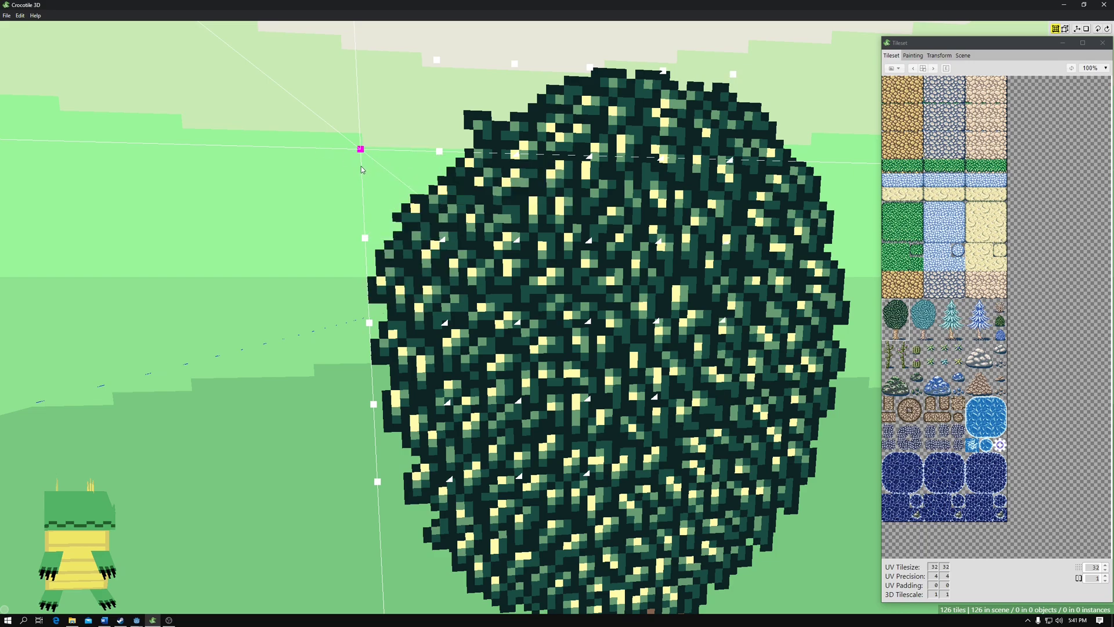
click(361, 150)
click(1095, 566)
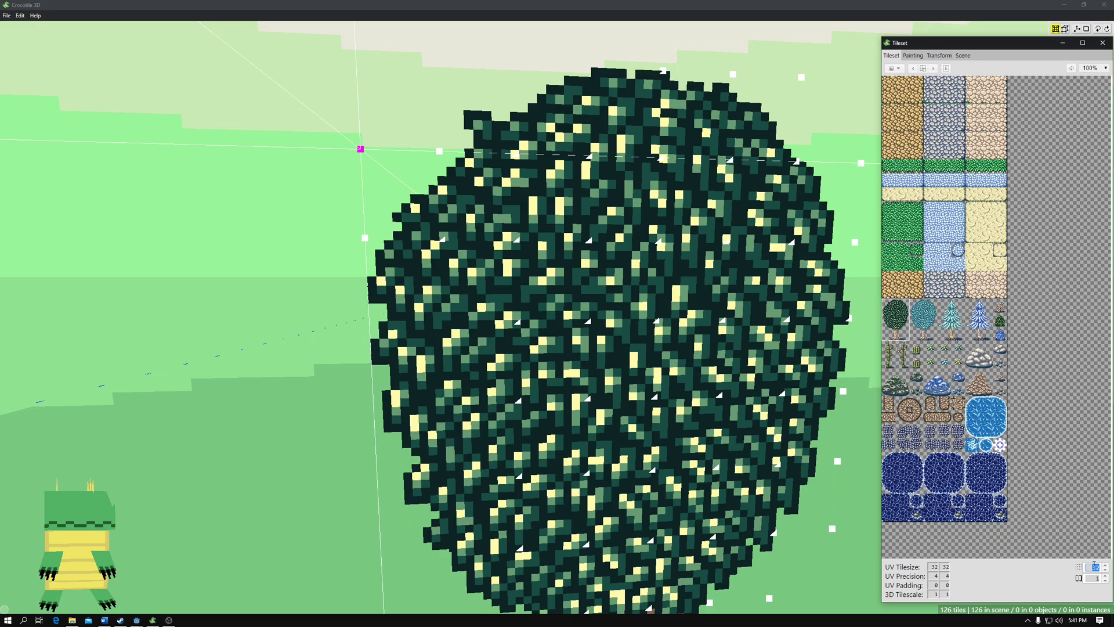
right_drag(428, 221, 441, 227)
key(d)
key(d)
key(d)
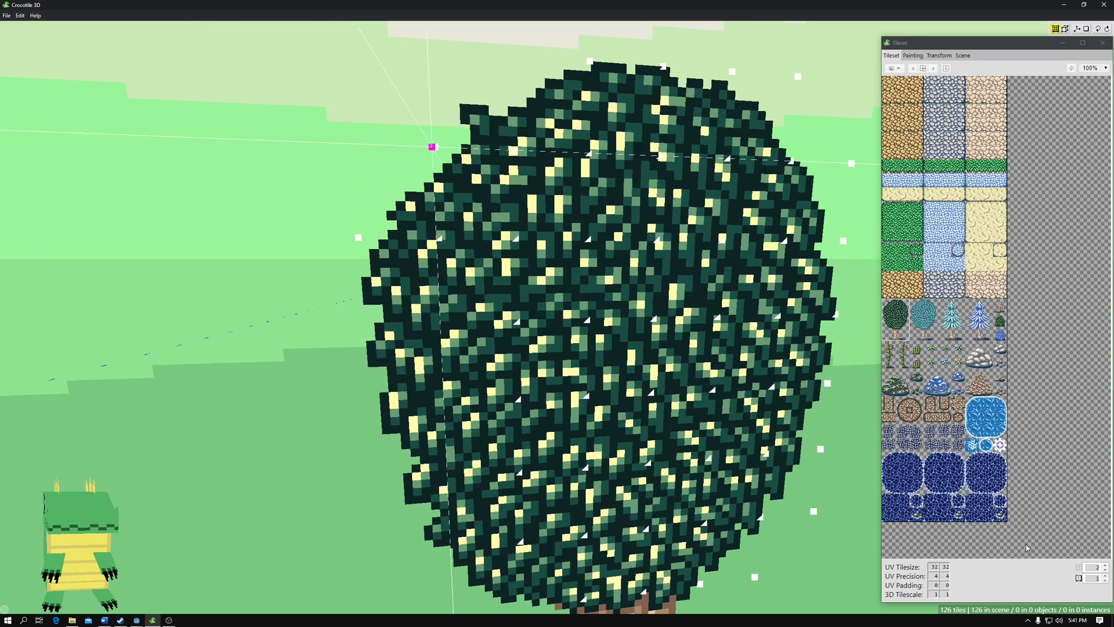
Set the movement increment to 1 and nudge the moved corner vertex slightly back outward from its neighbour
click(1095, 567)
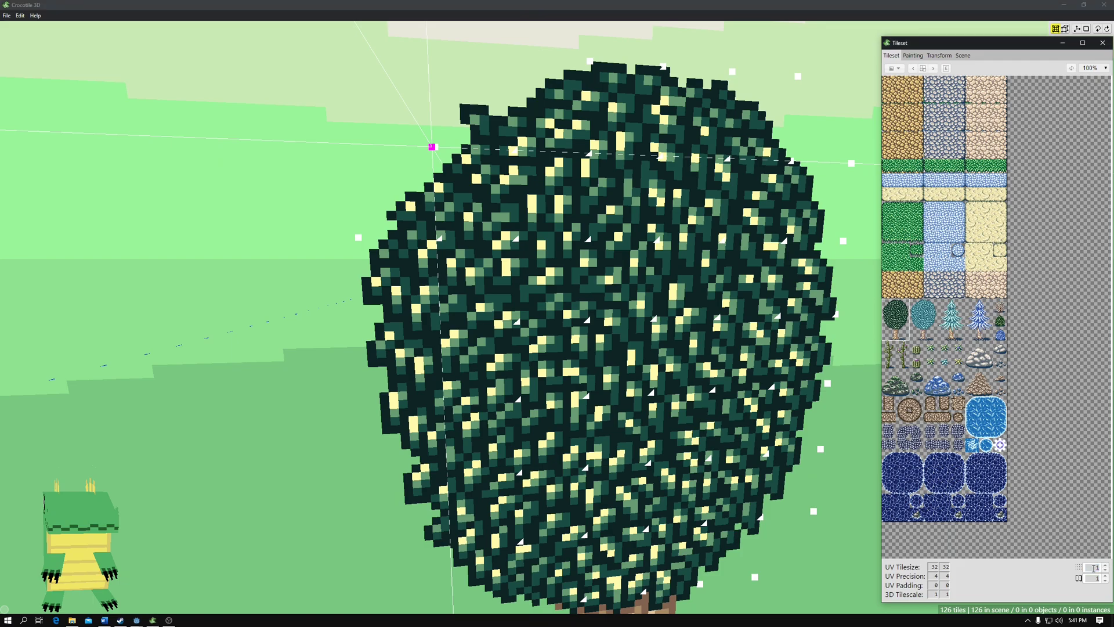
right_drag(516, 397, 506, 391)
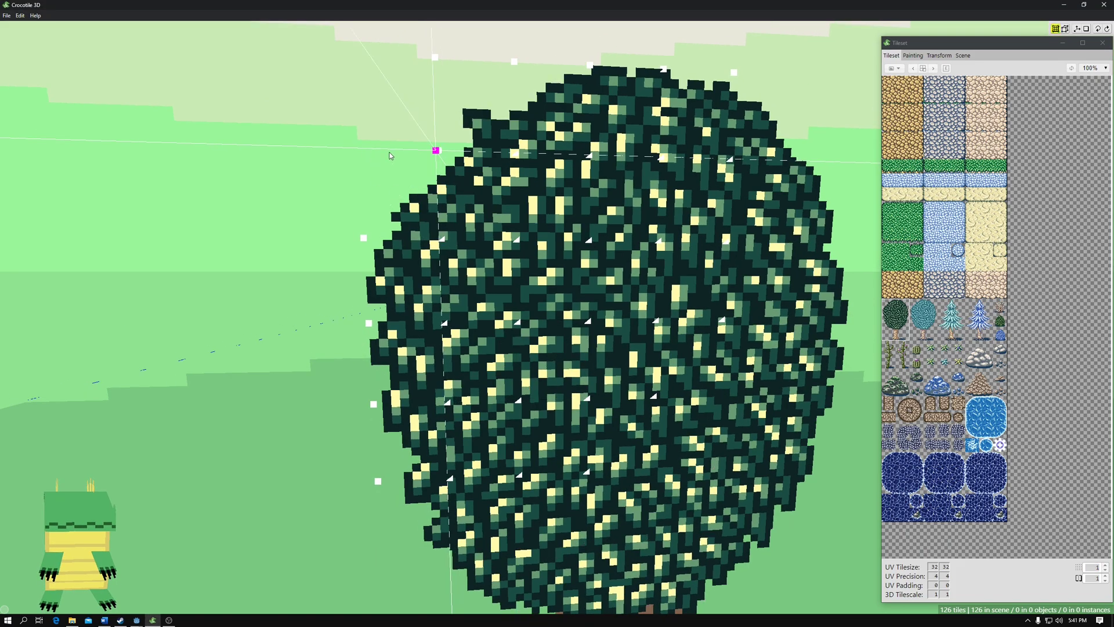
click(438, 151)
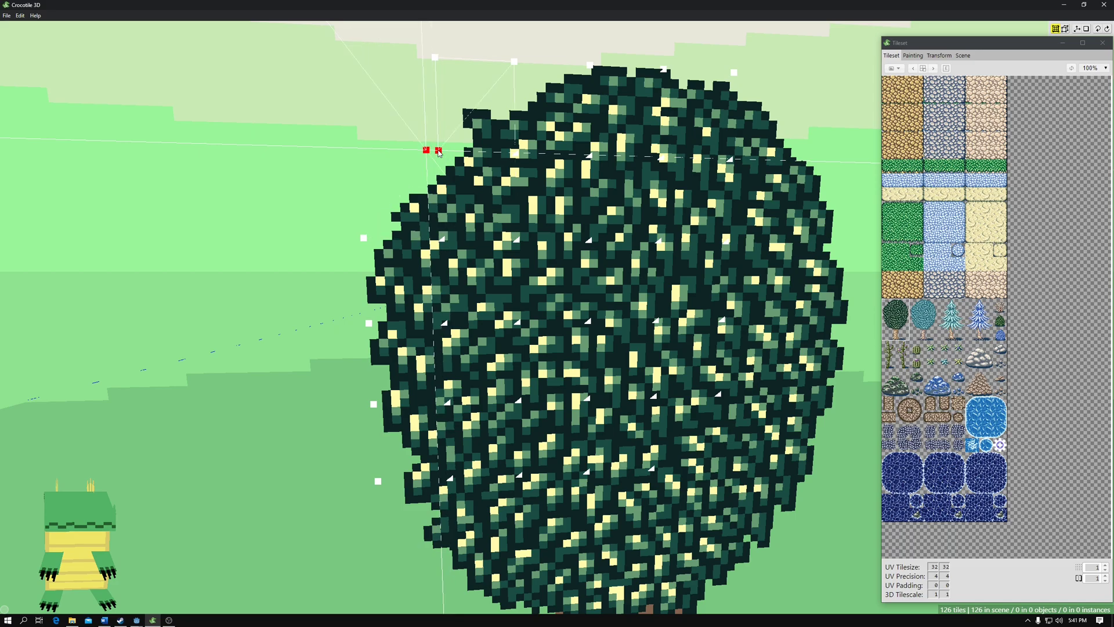
click(439, 151)
click(439, 151)
Select the moved corner vertex and nudge it inward and back outward beside its neighbour
right_drag(388, 82, 455, 118)
scroll(455, 118, down, 5)
scroll(455, 118, up, 6)
scroll(455, 118, down, 4)
scroll(455, 118, up, 3)
middle_drag(455, 118, 499, 269)
right_drag(493, 270, 455, 210)
key(c)
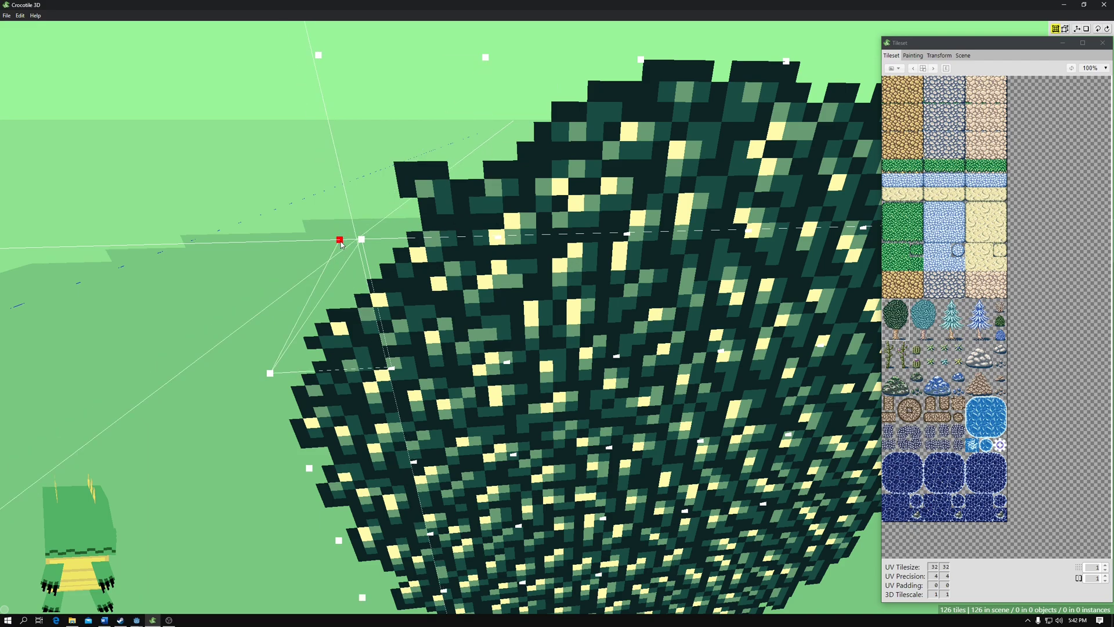
click(337, 241)
key(d)
key(d)
key(a)
key(a)
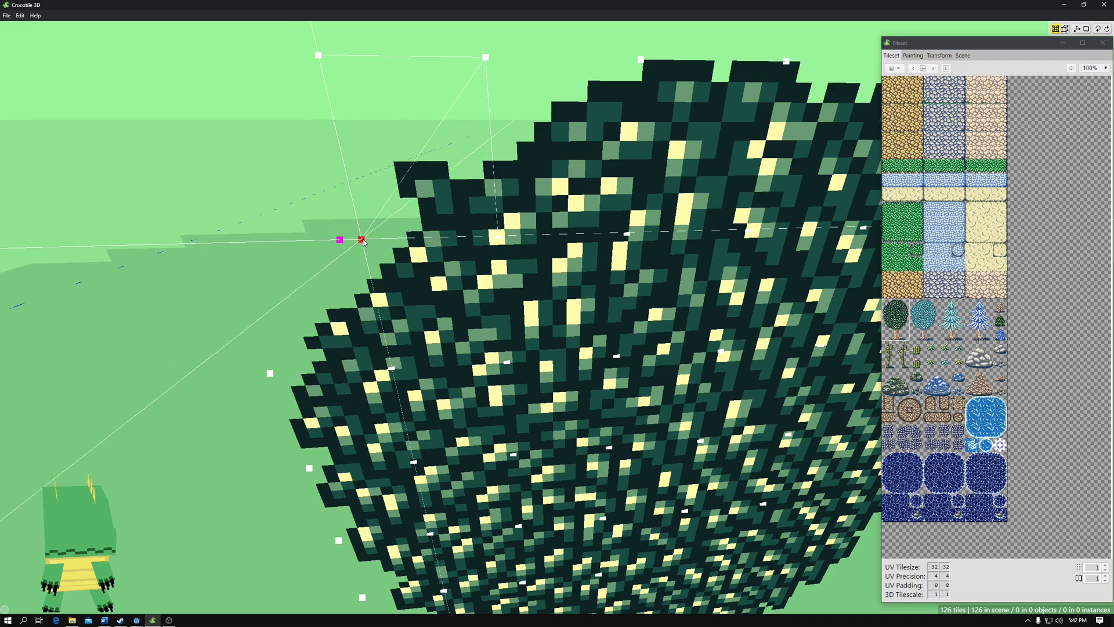
Align the selected corner vertex to the grid and reselect it at its new position
right_click(362, 240)
mouse_move(440, 267)
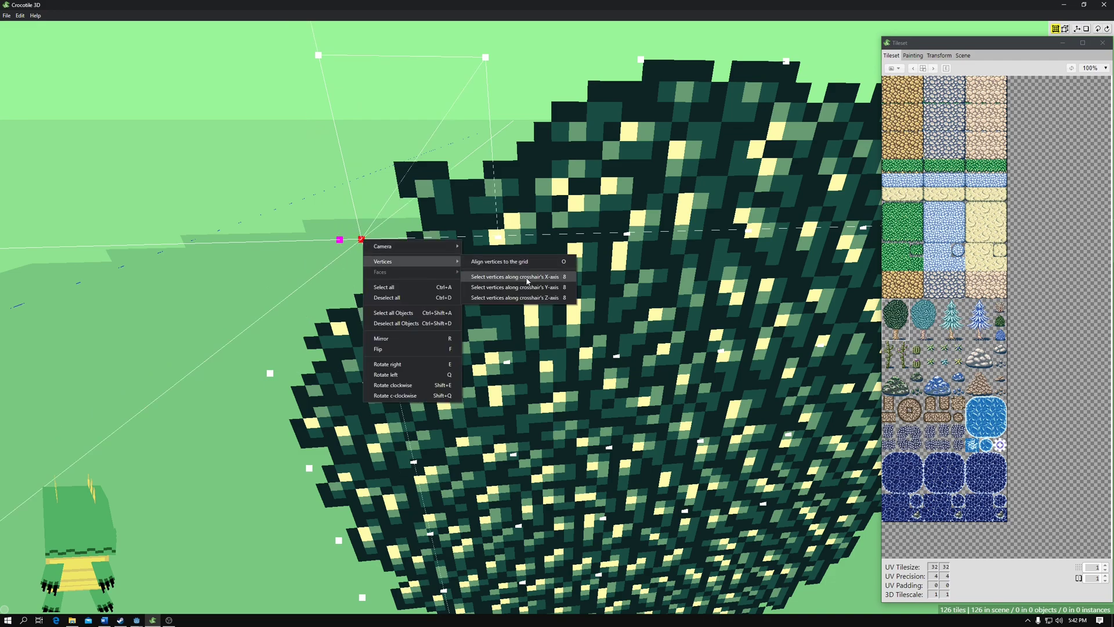
click(517, 263)
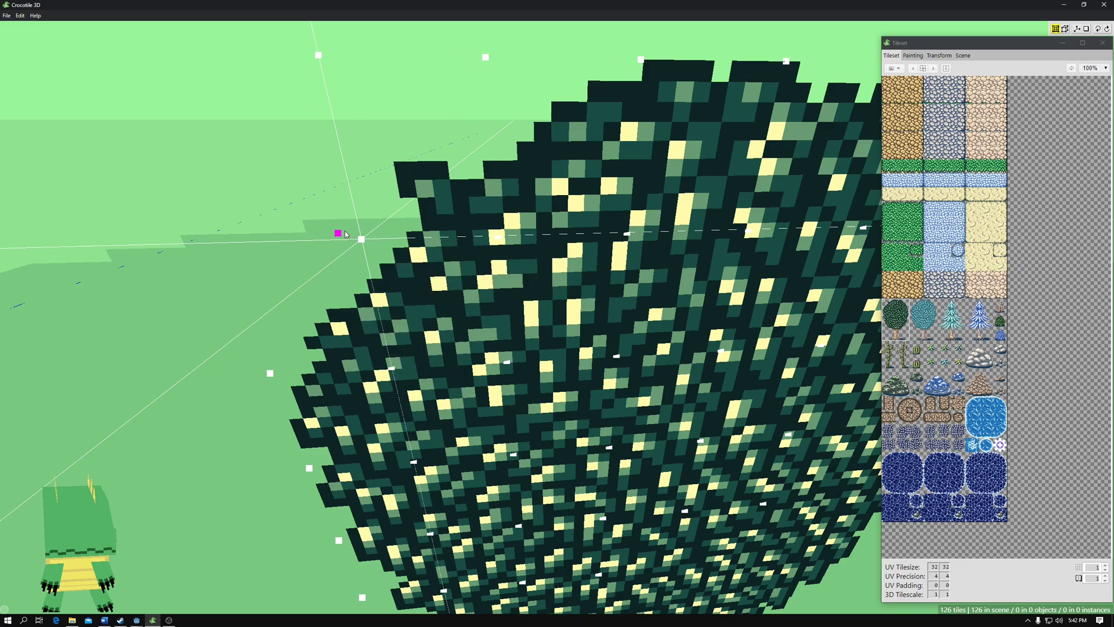
click(340, 234)
click(341, 237)
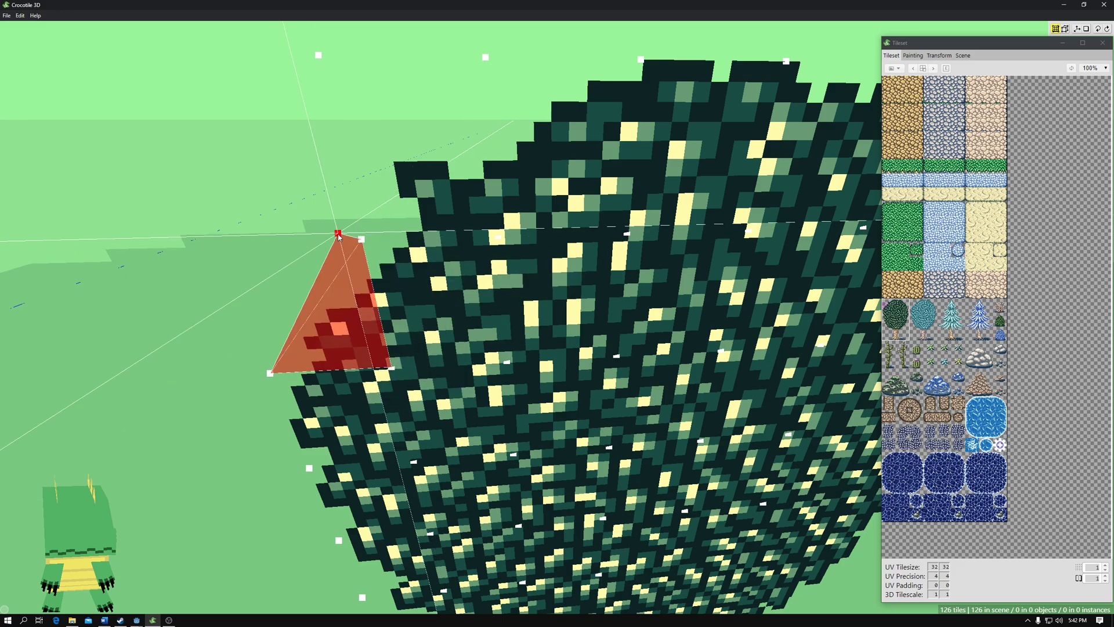
Nudge the corner vertex beside the upper-left canopy inward past its neighbour and back outward
key(Delete)
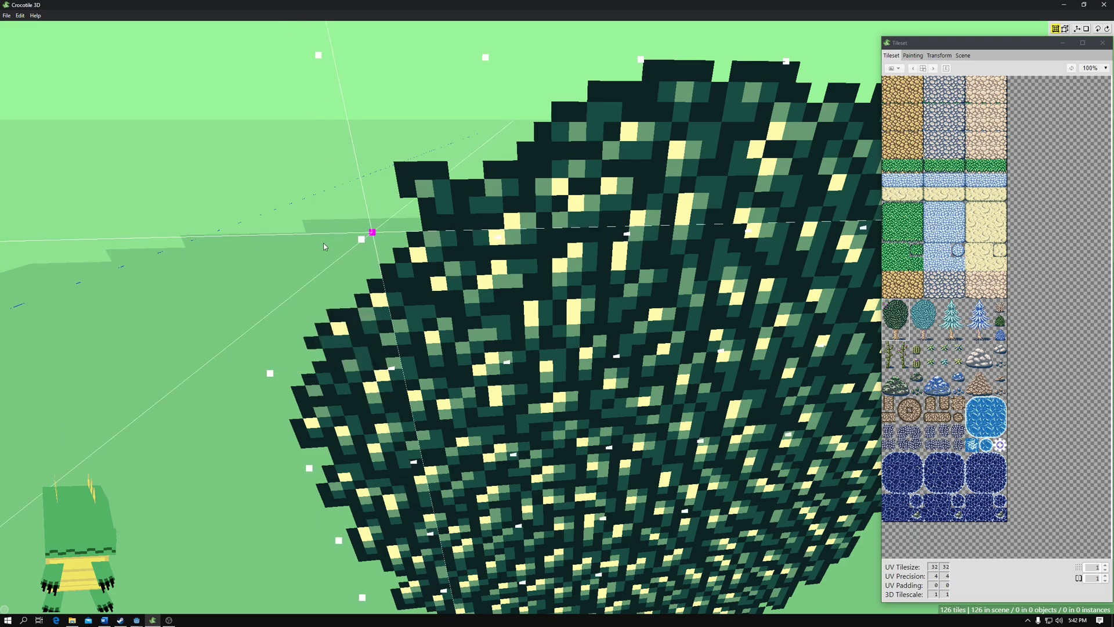
key(a)
key(a)
key(s)
key(a)
key(a)
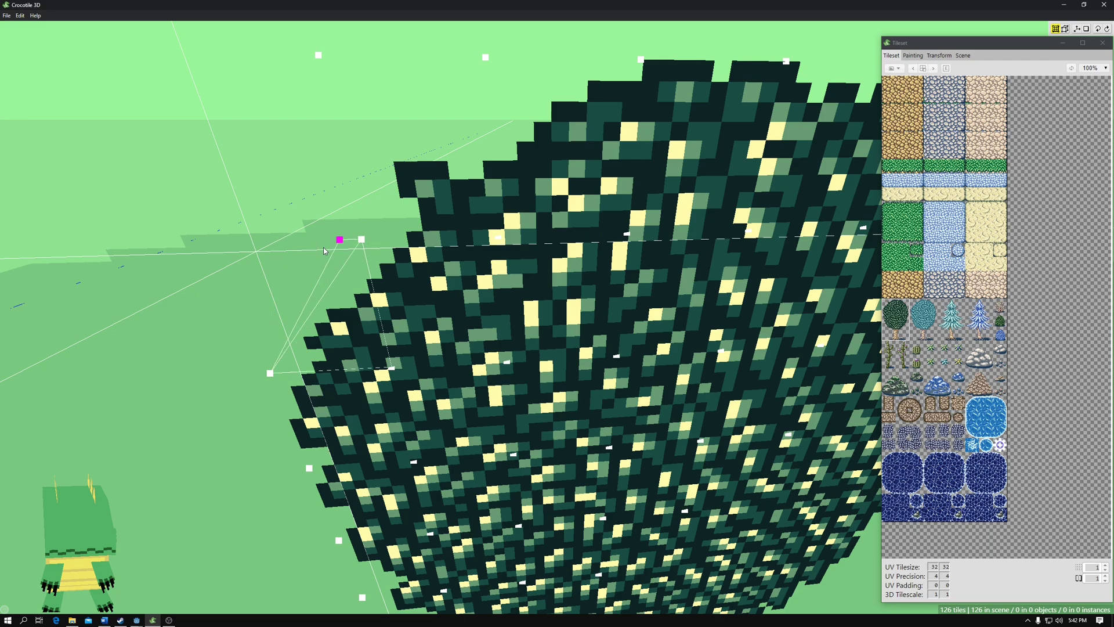
Reselect the corner vertex and move it outward into line with the outermost vertex column of the tree
click(340, 242)
key(a)
key(a)
key(a)
key(a)
key(a)
key(a)
key(space)
key(a)
key(d)
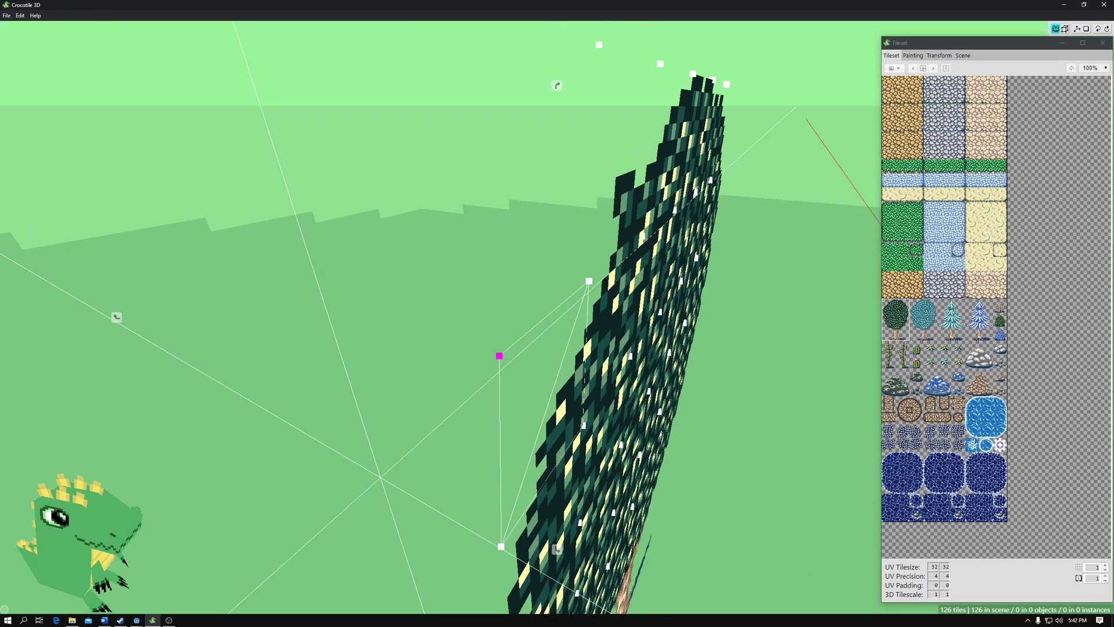
Select the three stacked trunk tiles below the canopy and split each one vertically down its middle
scroll(501, 333, down, 5)
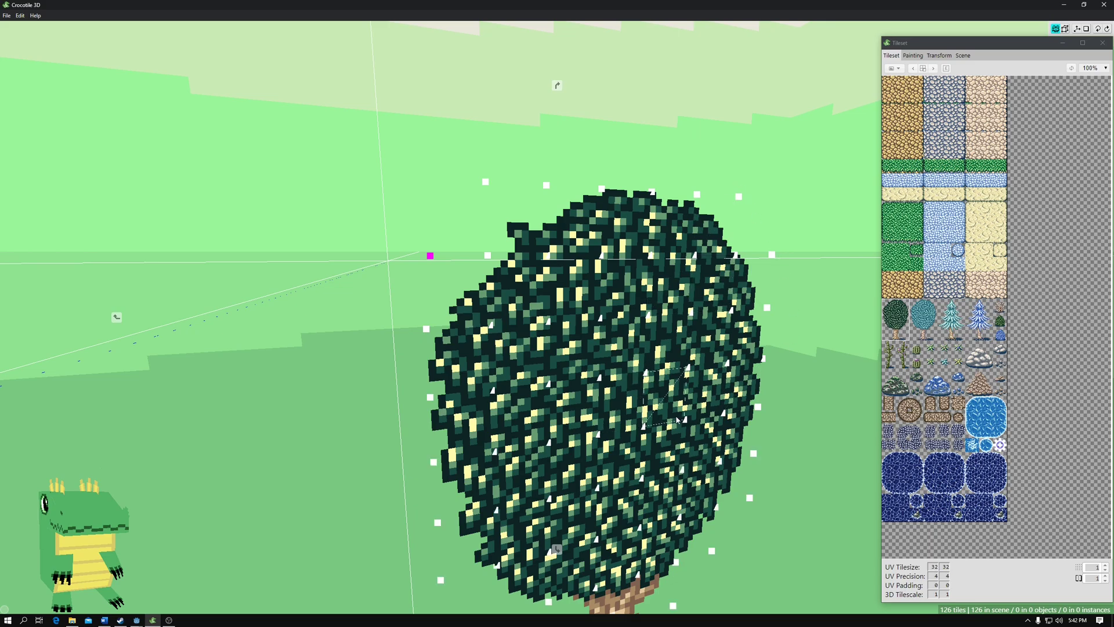
scroll(624, 447, up, 5)
scroll(604, 400, down, 8)
middle_drag(687, 568, 597, 458)
scroll(598, 458, up, 1)
scroll(599, 463, up, 5)
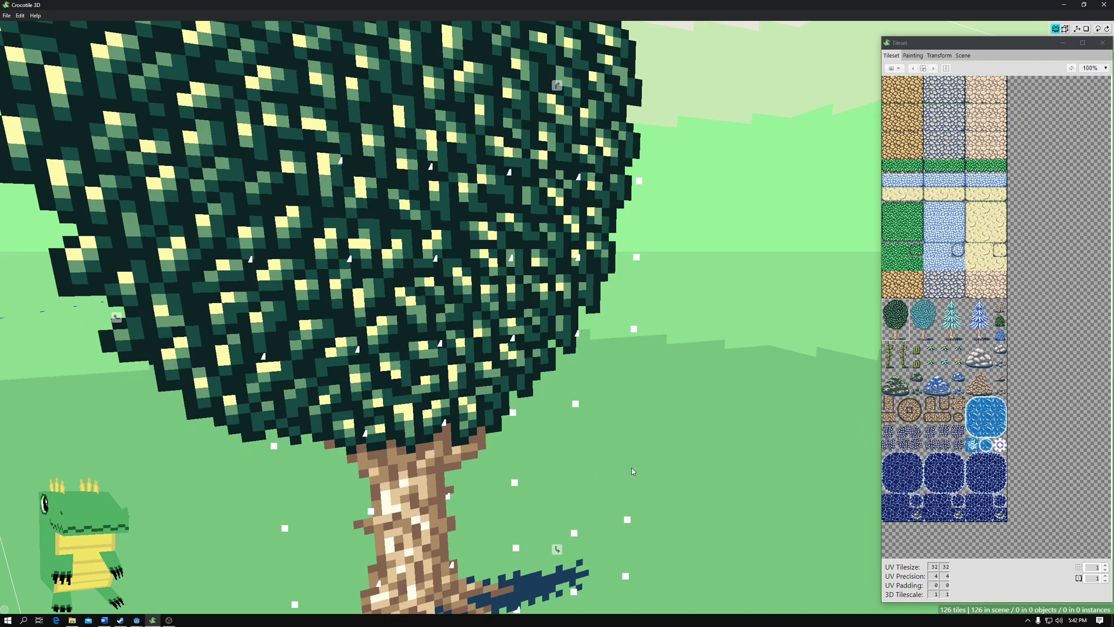
middle_drag(557, 580, 471, 413)
scroll(471, 414, up, 2)
scroll(466, 424, down, 3)
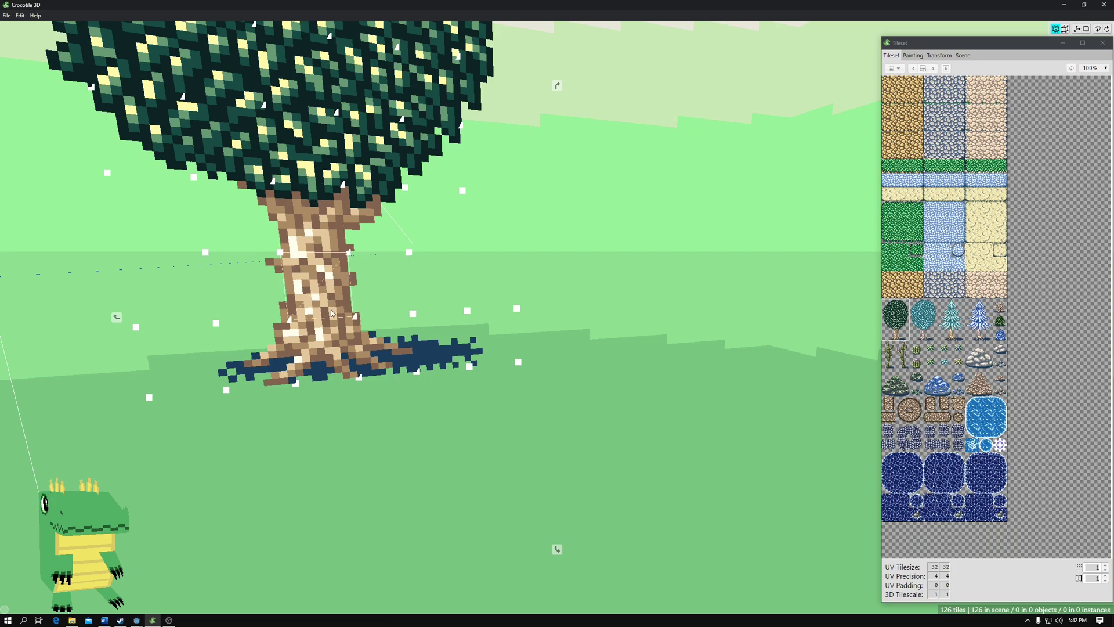
drag(316, 235, 325, 331)
right_click(323, 277)
click(323, 267)
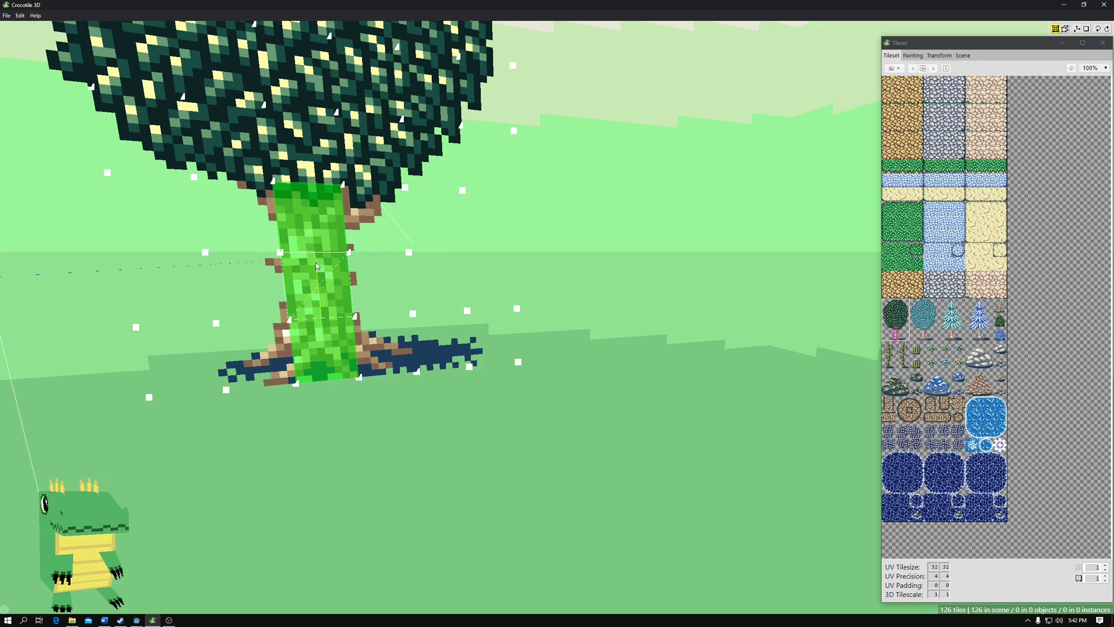
click(316, 263)
click(314, 241)
click(335, 350)
click(323, 334)
key(space)
key(w)
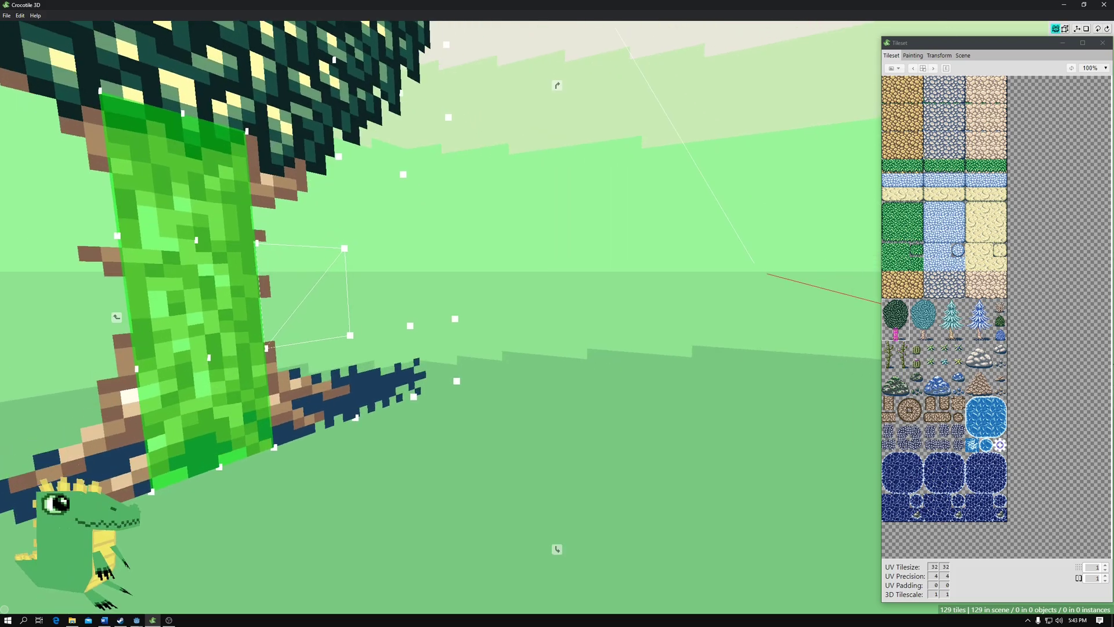
scroll(175, 261, down, 5)
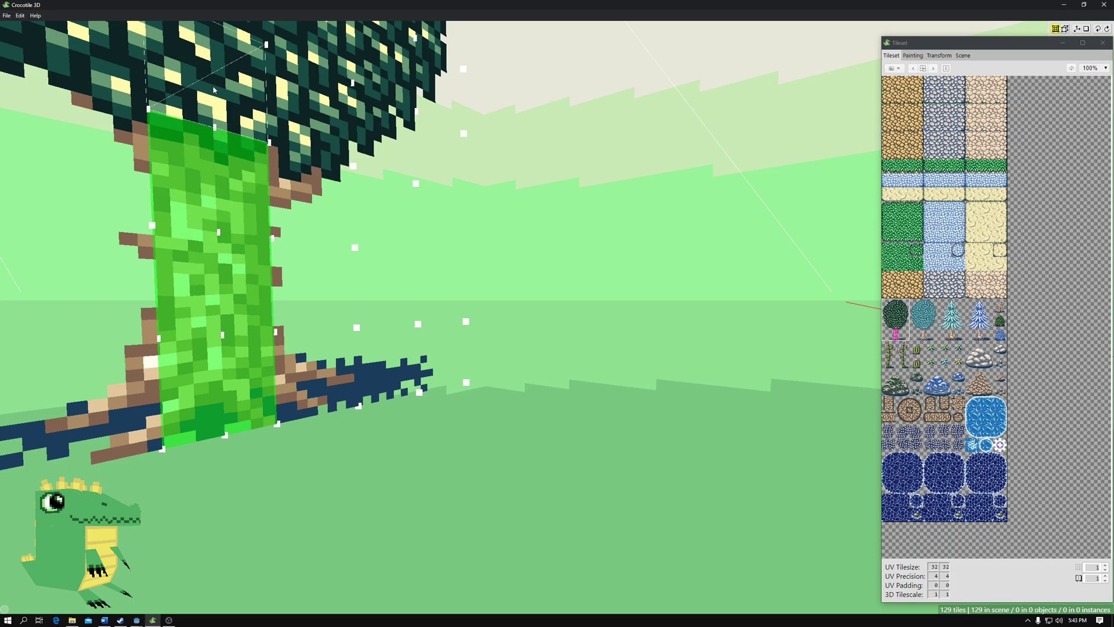
Add the canopy tile directly above the trunk to the selection and split it vertically down its middle as well
key(v)
key(v)
key(c)
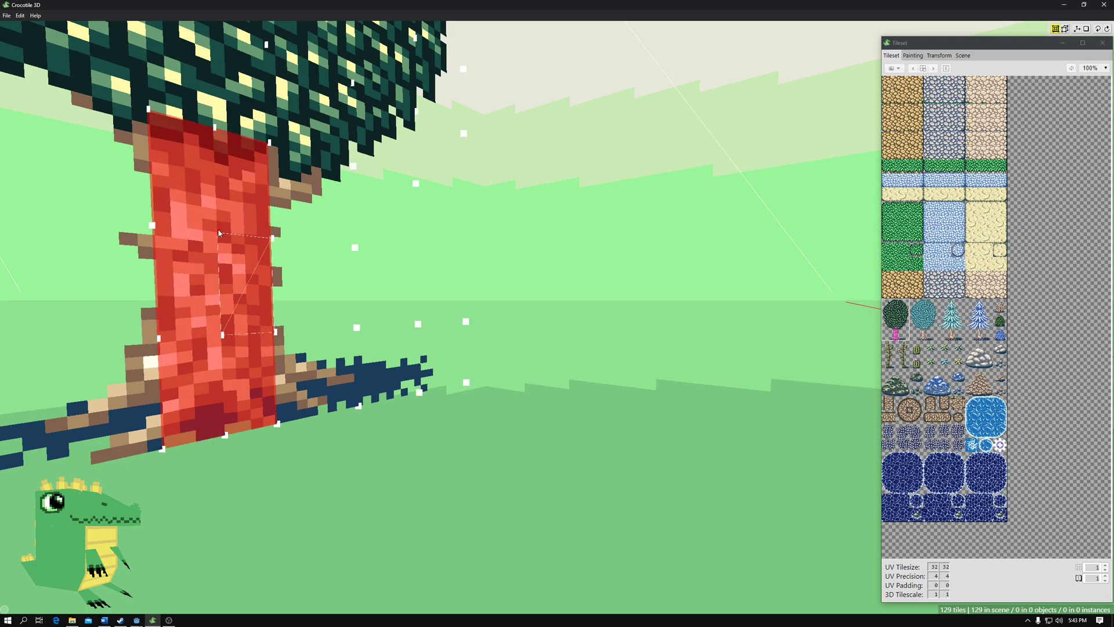
scroll(221, 180, down, 2)
shift+click(284, 125)
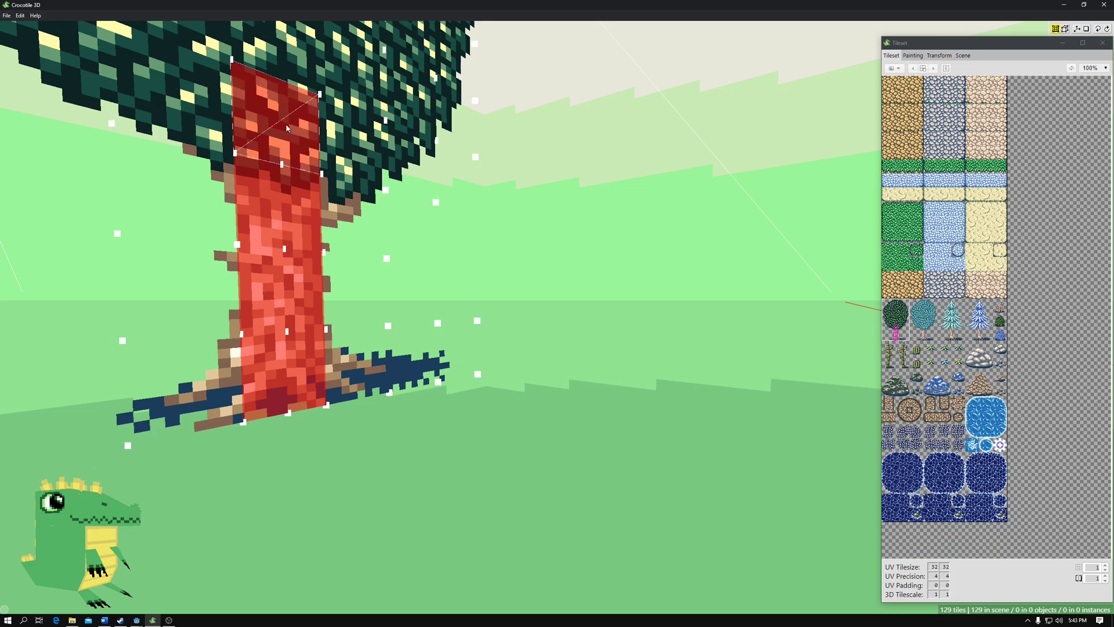
key(c)
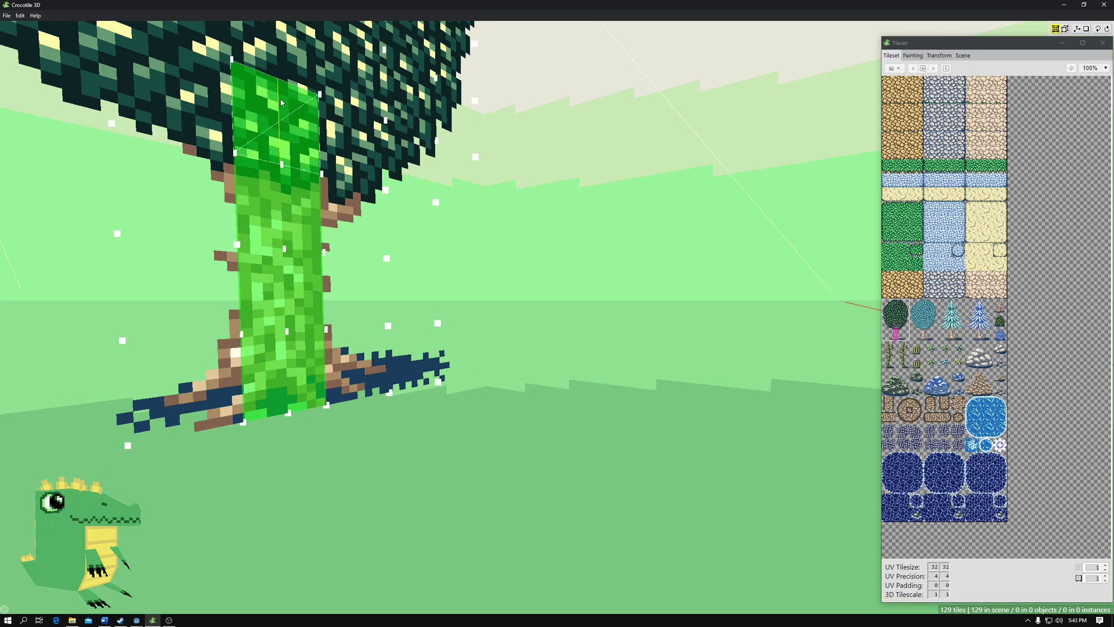
click(282, 116)
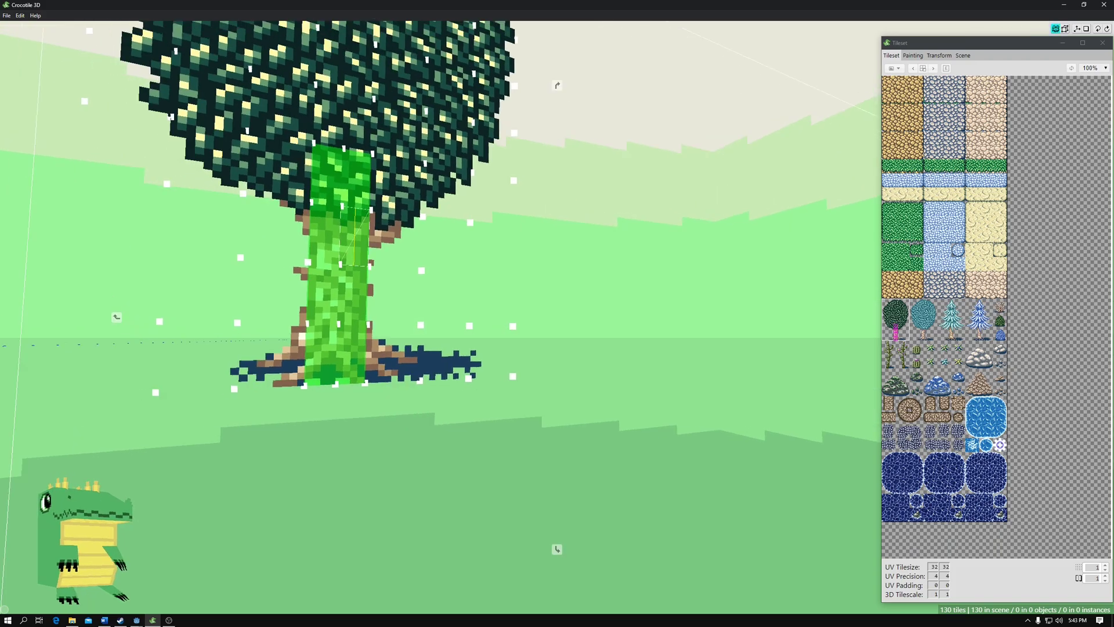
Clear the face selection and select the column of vertices running down the middle of the trunk
drag(253, 187, 293, 226)
click(265, 193)
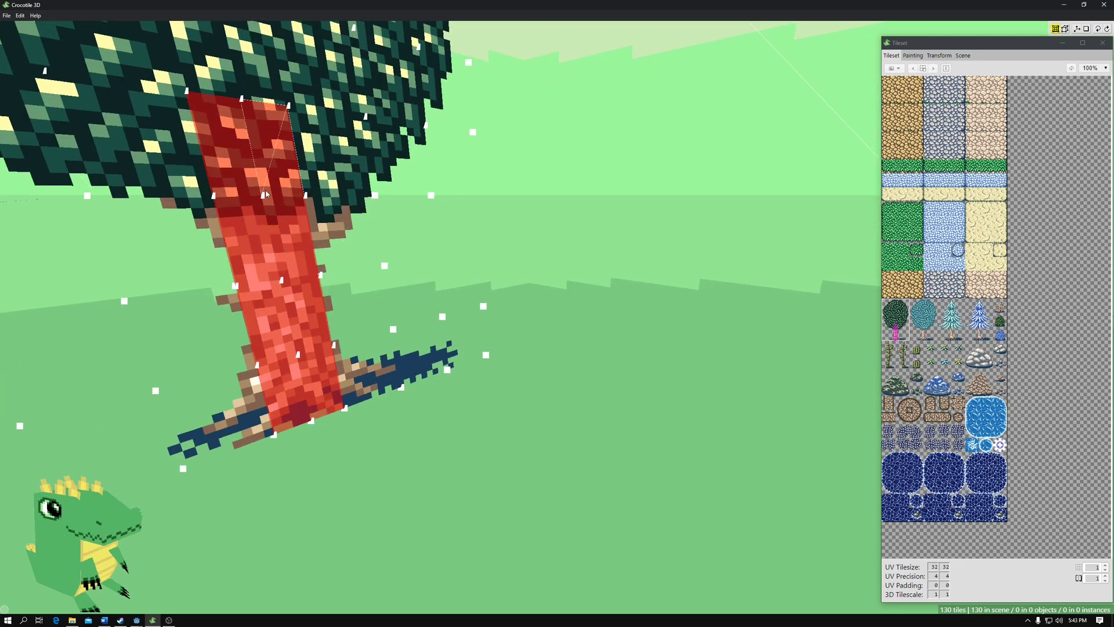
click(265, 194)
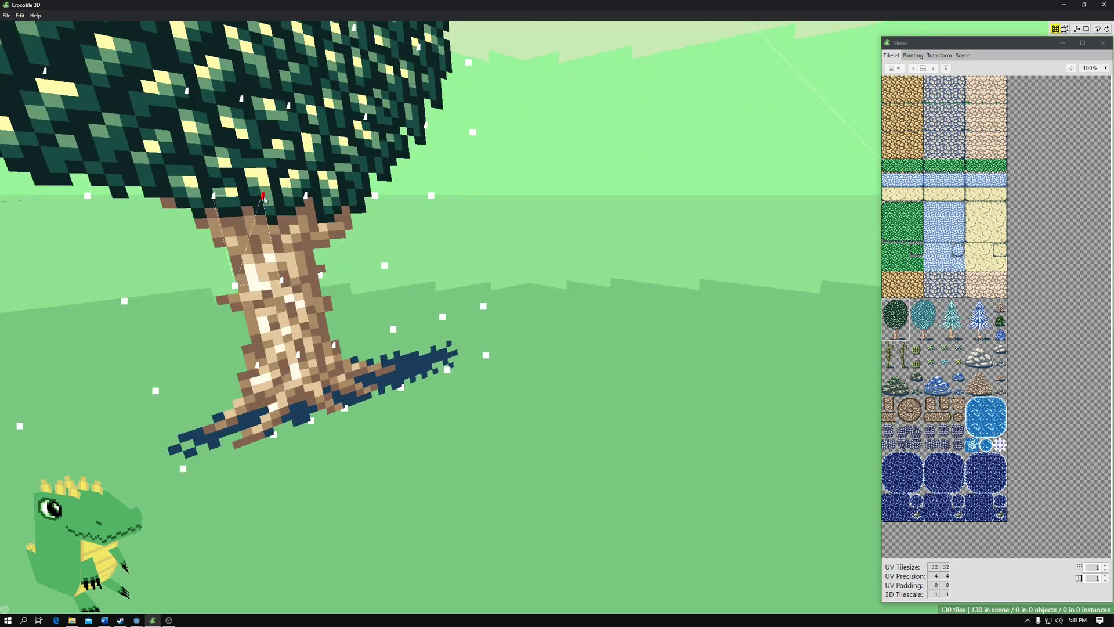
key(c)
click(281, 281)
click(298, 355)
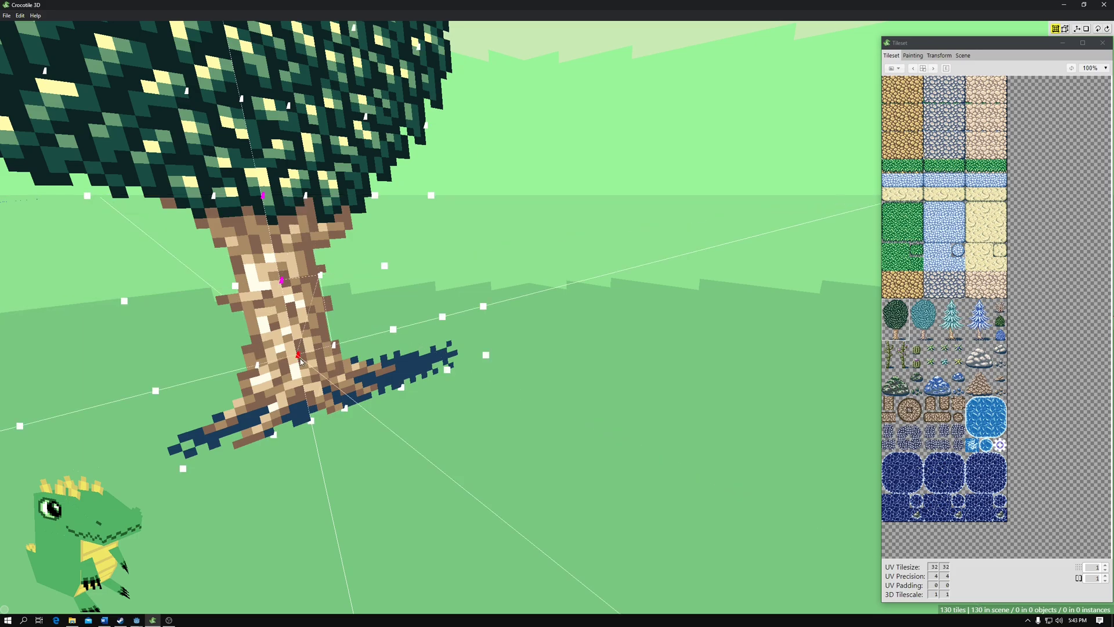
click(314, 422)
Pull the selected middle column of trunk vertices outward from the tile plane to give the trunk depth
key(space)
drag(314, 422, 447, 372)
key(d)
key(d)
key(space)
drag(347, 350, 256, 313)
right_drag(534, 427, 406, 266)
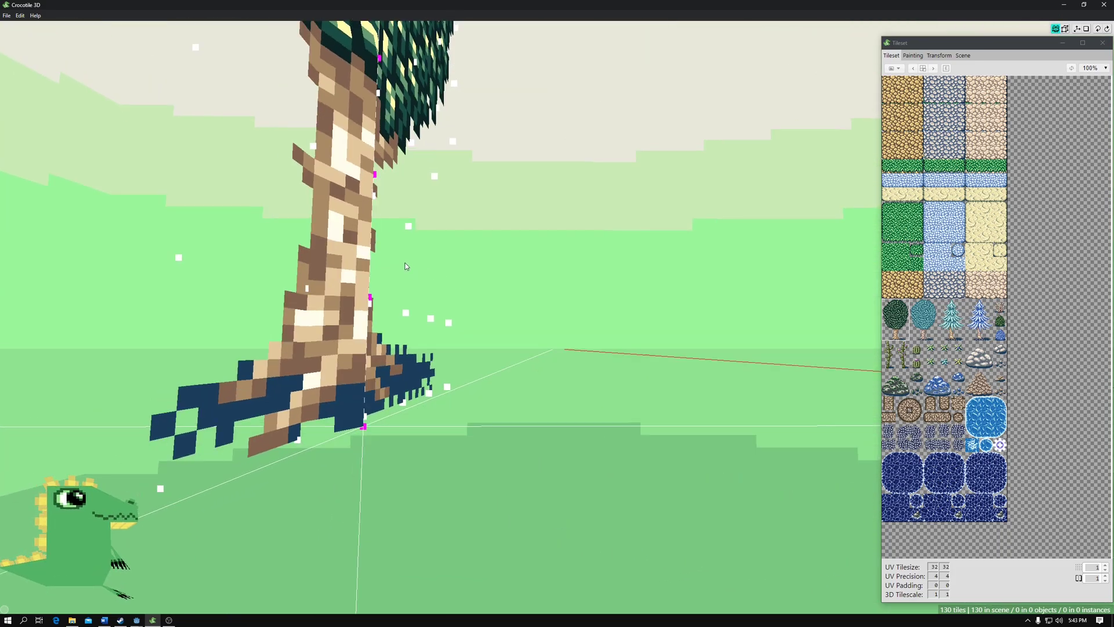
Select the vertex columns along both sides of the trunk and pull them outward from the tile plane, less than the middle column
click(307, 289)
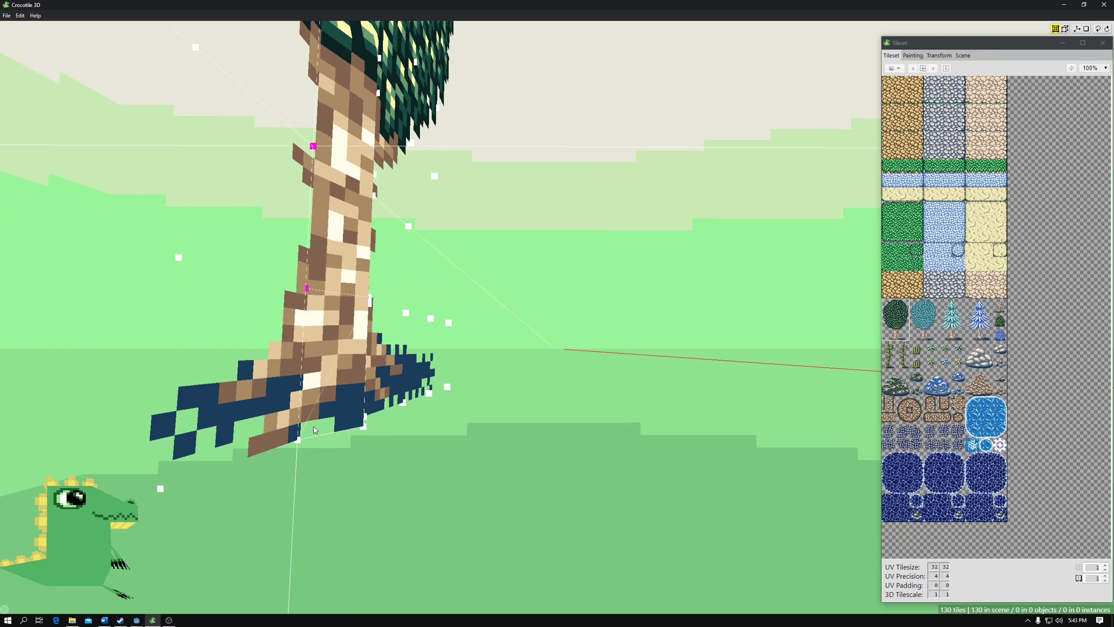
click(297, 441)
right_drag(380, 415, 324, 408)
key(Tab)
shift+click(317, 398)
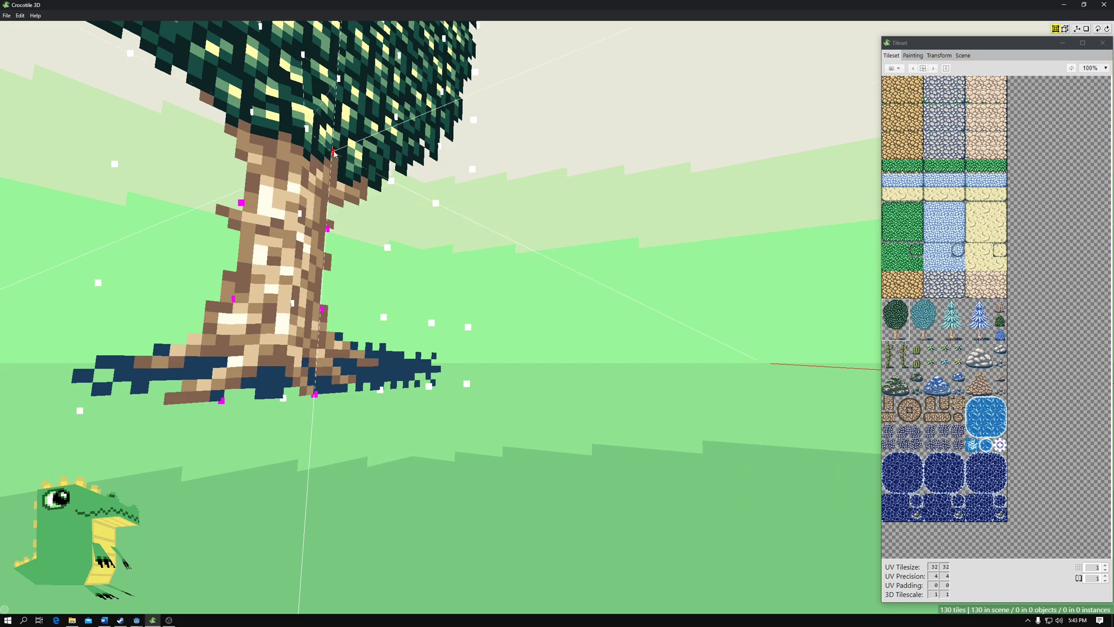
middle_drag(417, 235, 414, 241)
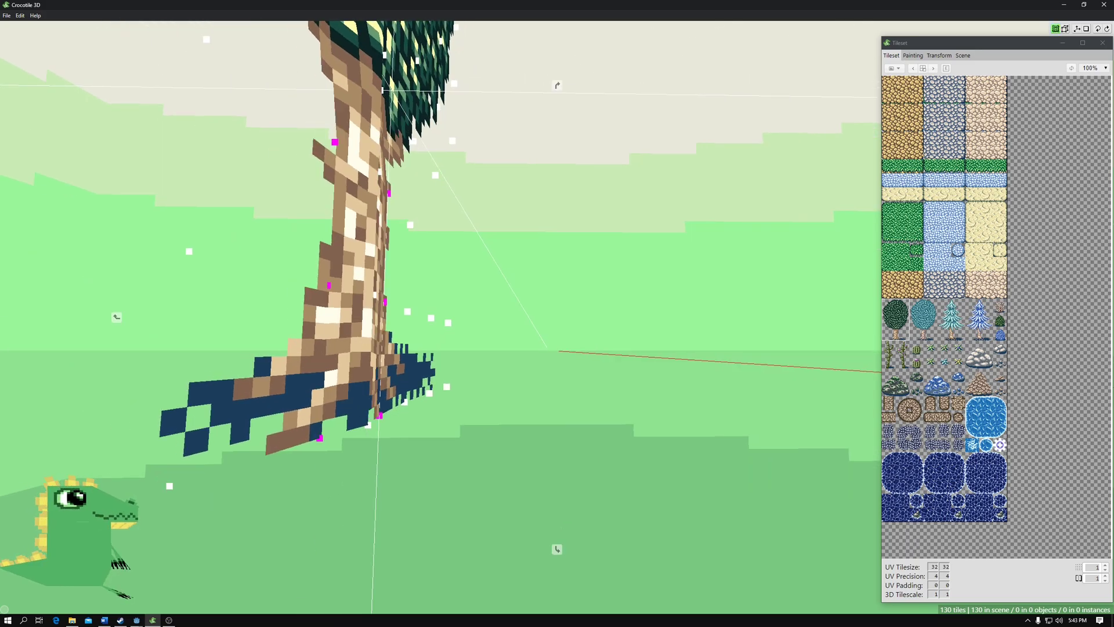
right_drag(415, 244, 354, 370)
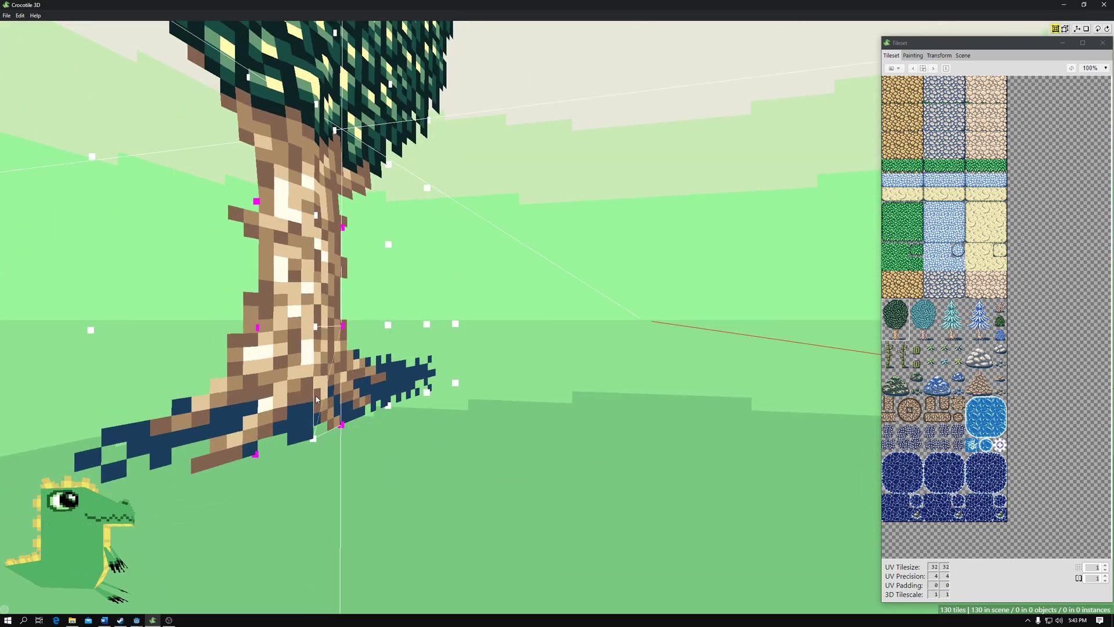
click(389, 407)
right_drag(342, 430, 363, 444)
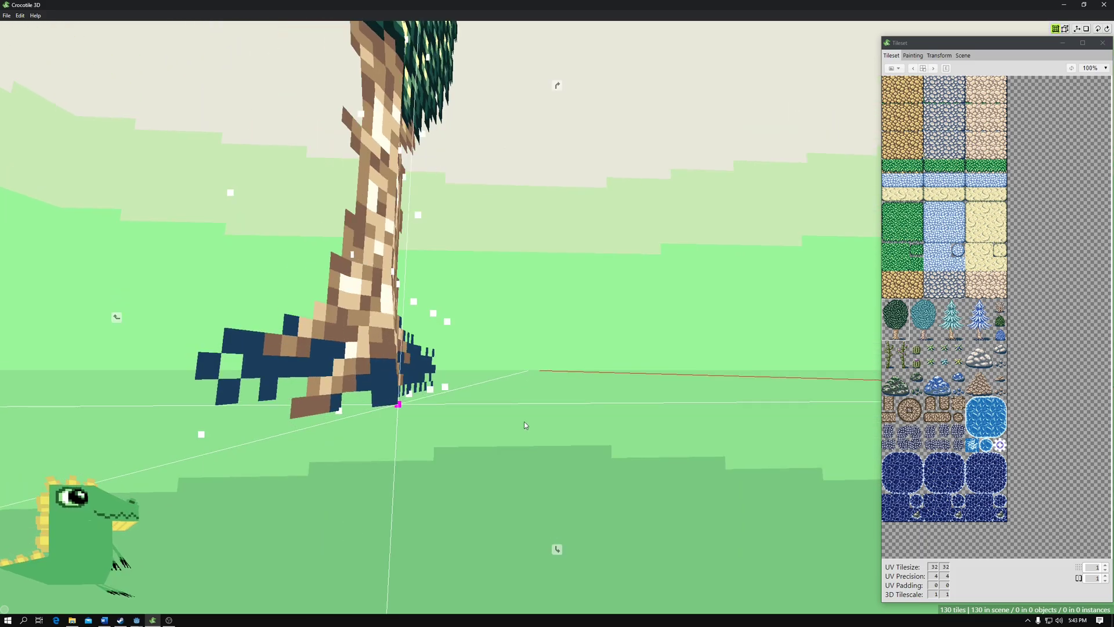
Examine the reshaped trunk and the canopy from the side, the front and at several distances
right_drag(551, 403, 403, 464)
right_drag(427, 231, 591, 150)
scroll(470, 232, down, 4)
scroll(608, 160, down, 8)
scroll(608, 160, up, 10)
scroll(609, 161, down, 1)
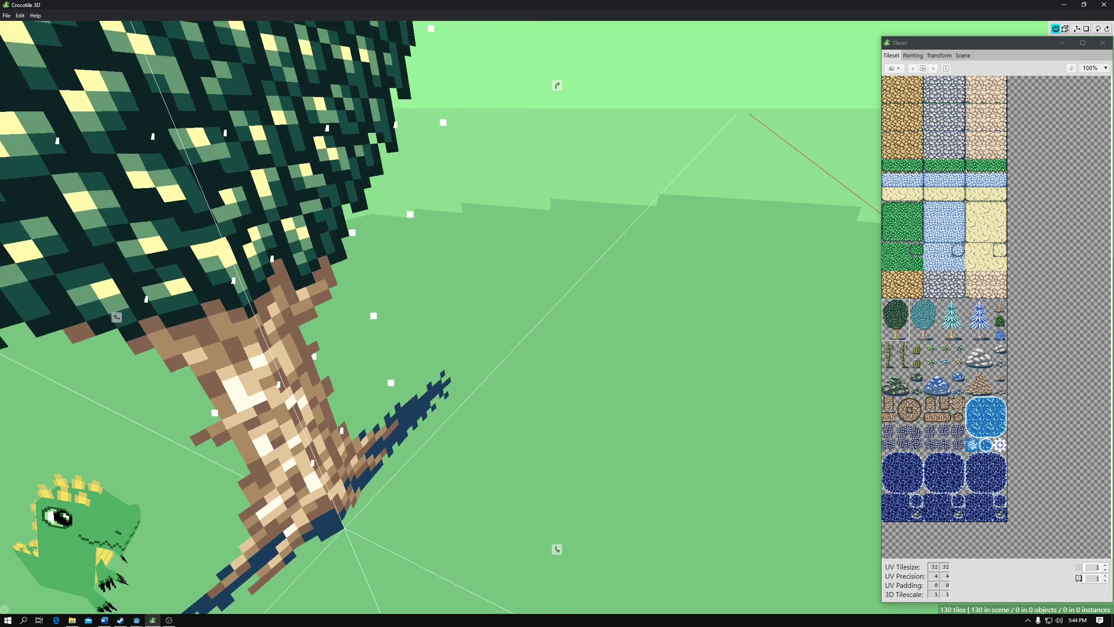
middle_drag(401, 53, 493, 180)
scroll(493, 180, down, 2)
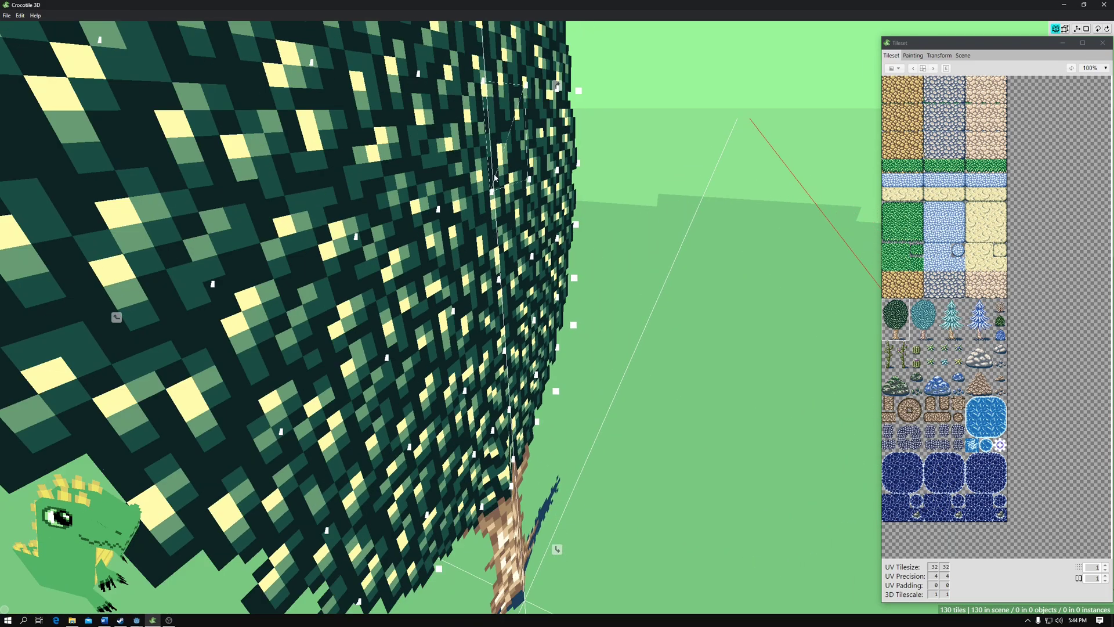
right_drag(493, 180, 579, 240)
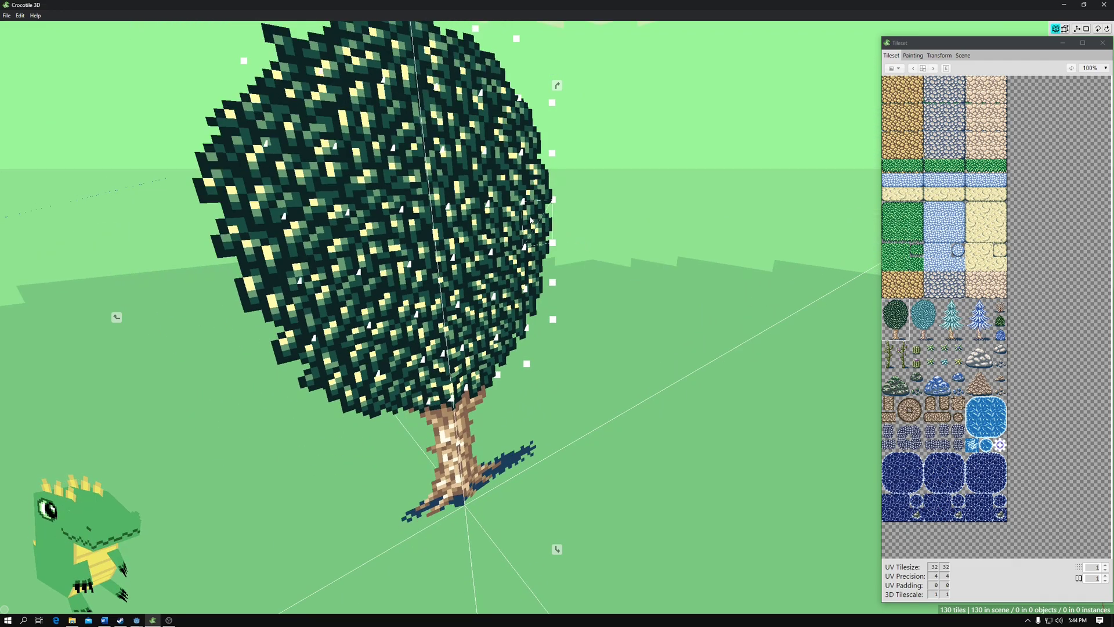
scroll(657, 232, down, 2)
right_drag(657, 232, 651, 231)
scroll(651, 231, down, 6)
scroll(652, 231, up, 6)
scroll(519, 243, up, 4)
scroll(518, 242, up, 2)
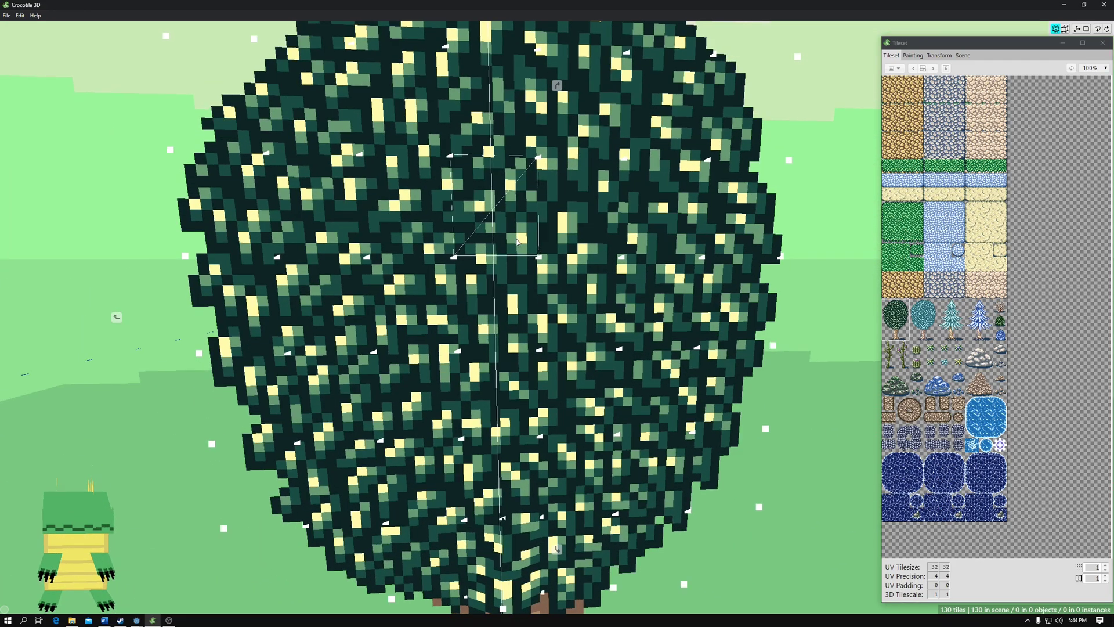
scroll(518, 243, down, 2)
scroll(472, 217, down, 1)
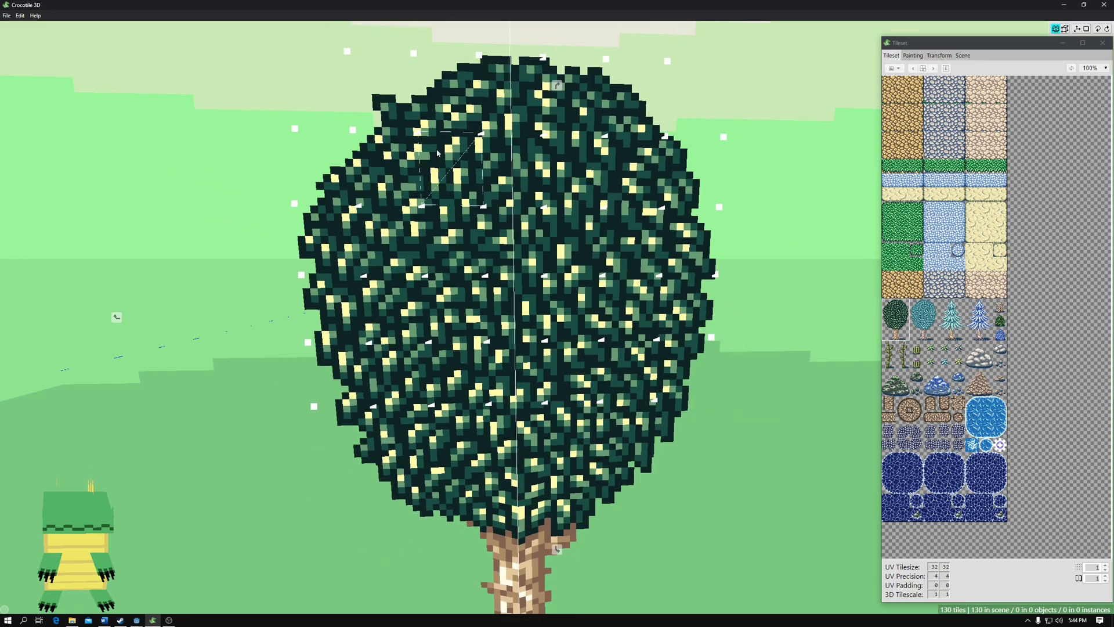
Box-select the canopy's interior vertices, leaving out the outline, and pull them outward from the tile plane
key(space)
drag(338, 107, 622, 402)
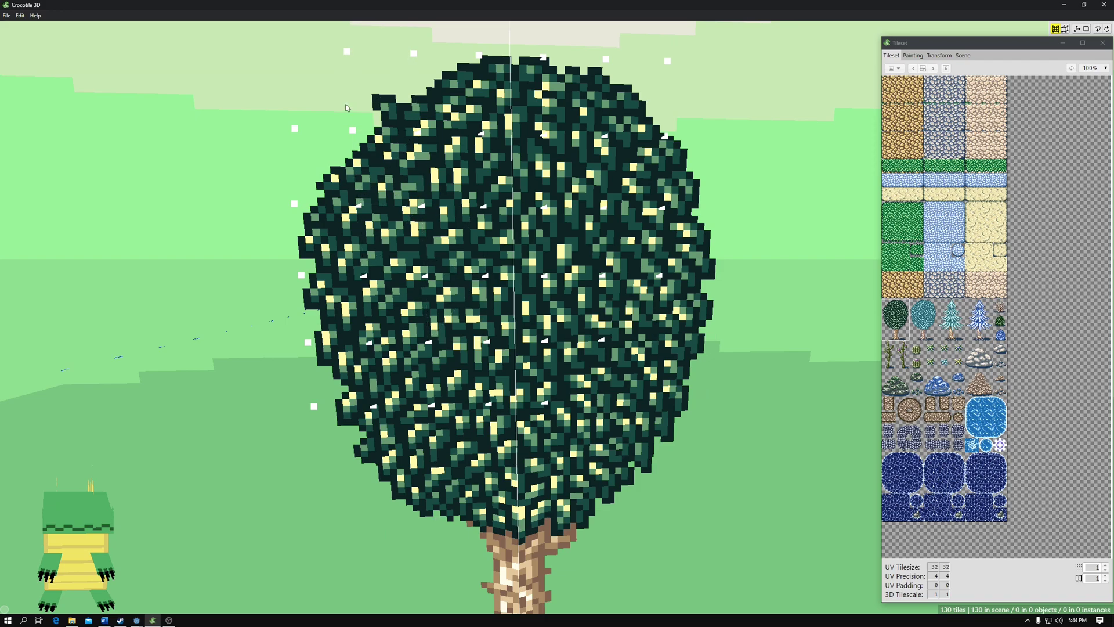
drag(346, 108, 669, 423)
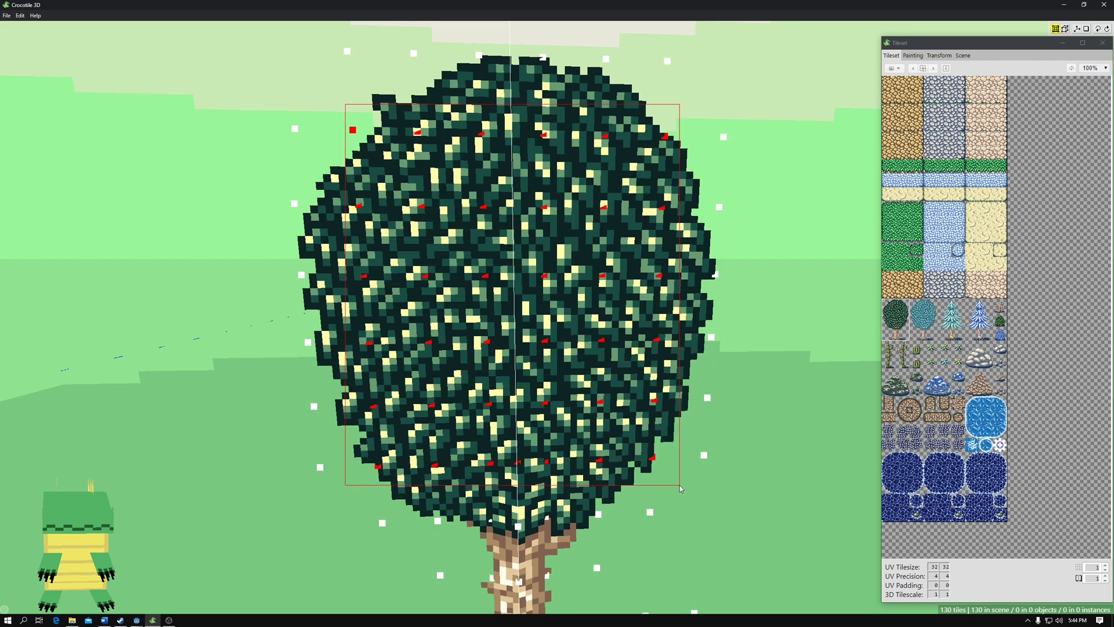
drag(680, 485, 825, 480)
key(space)
drag(510, 367, 520, 368)
right_drag(520, 368, 550, 365)
key(space)
drag(550, 366, 372, 330)
key(space)
Box-select a smaller central block of canopy vertices and pull it further outward
click(467, 221)
drag(433, 185, 520, 388)
key(space)
right_drag(520, 388, 541, 387)
key(space)
drag(541, 387, 519, 384)
drag(633, 377, 560, 366)
key(space)
Select the four central canopy vertices and pull them outward to round the front of the canopy
click(525, 259)
drag(465, 251, 566, 352)
key(space)
drag(389, 351, 464, 343)
right_drag(464, 344, 484, 340)
key(space)
drag(586, 308, 516, 328)
right_drag(603, 296, 613, 193)
Select the ring of twelve canopy vertices surrounding the central four, excluding those four
key(Tab)
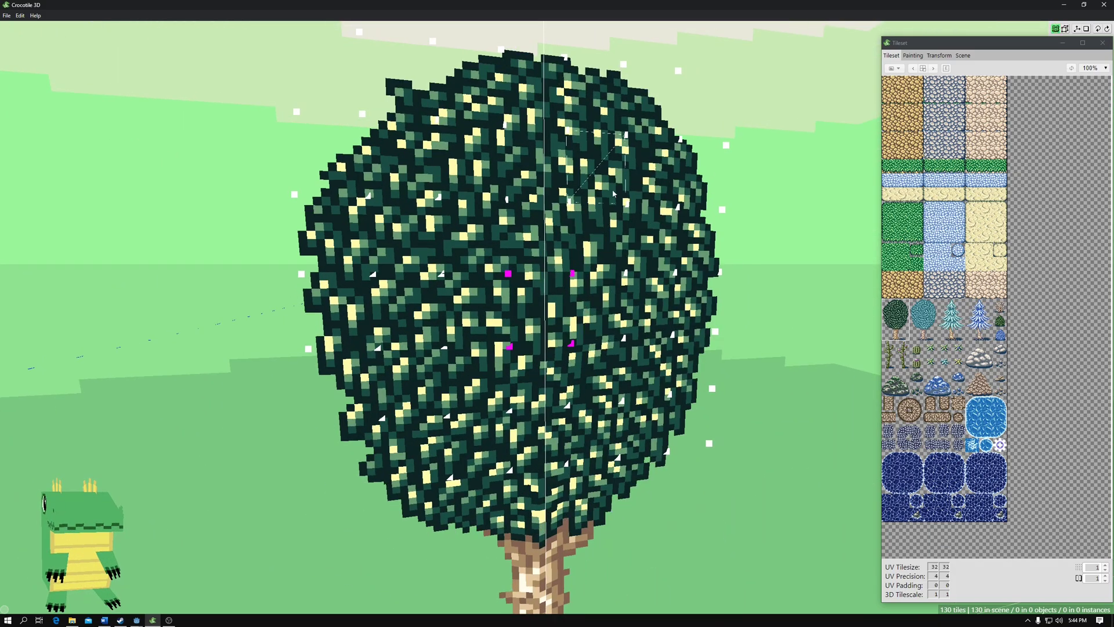
mouse_move(424, 190)
mouse_down()
mouse_move(560, 291)
mouse_move(632, 420)
mouse_up()
drag(553, 313, 591, 368)
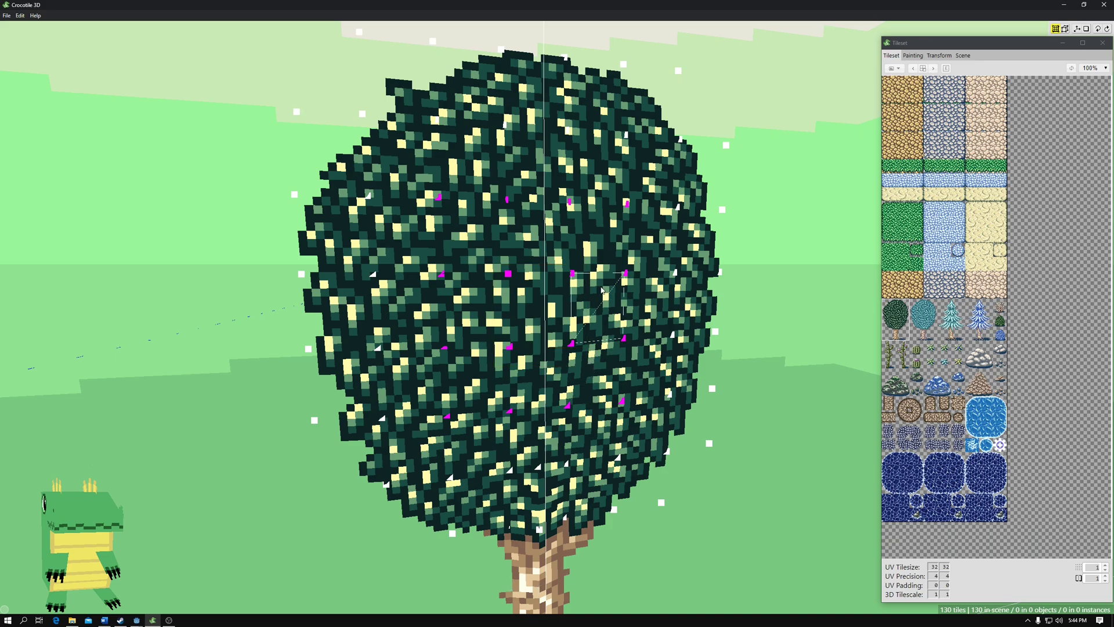
key(c)
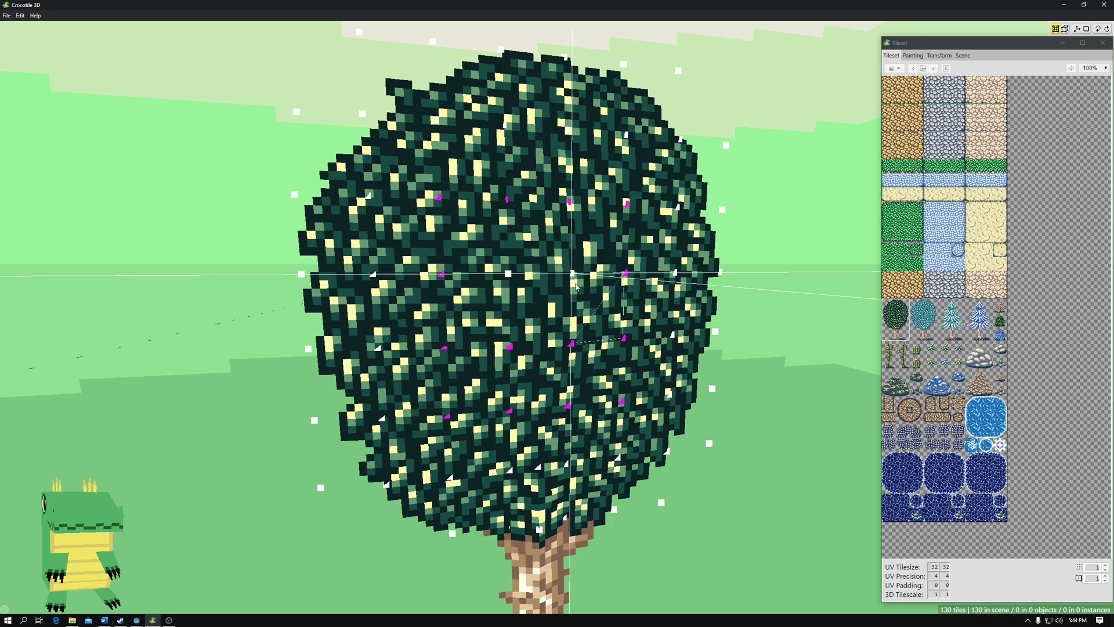
ctrl+click(571, 344)
right_drag(505, 351, 377, 266)
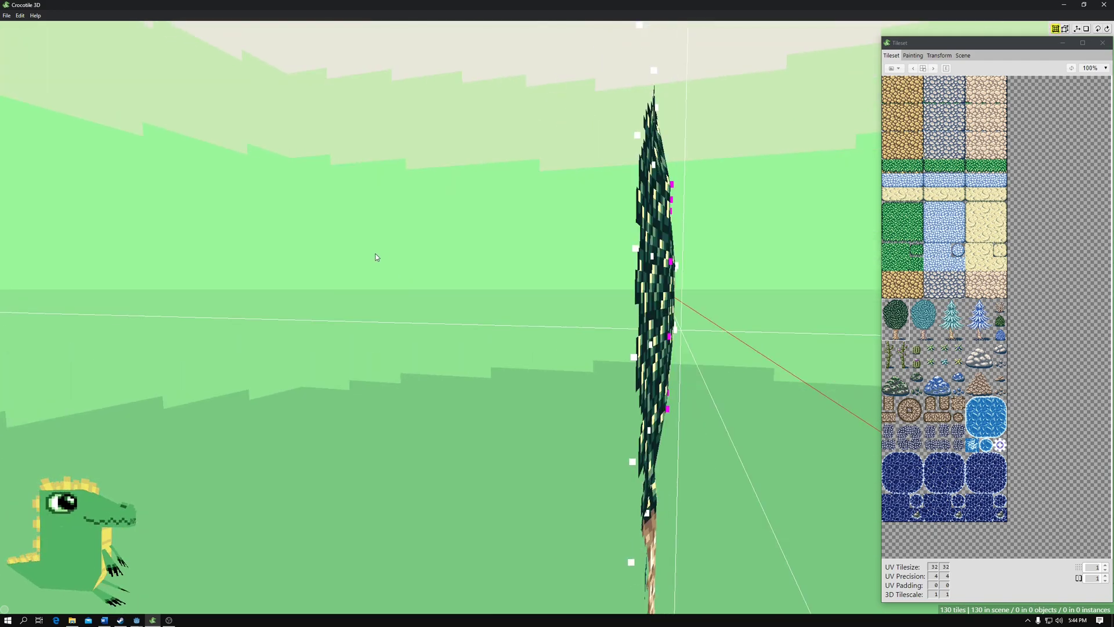
click(393, 253)
key(space)
drag(393, 253, 319, 143)
right_drag(284, 318, 523, 349)
Select the row of vertices at the lower centre of the canopy and pull them outward to match the bulge
click(502, 329)
middle_drag(502, 329, 580, 435)
right_drag(523, 359, 487, 440)
scroll(487, 439, up, 4)
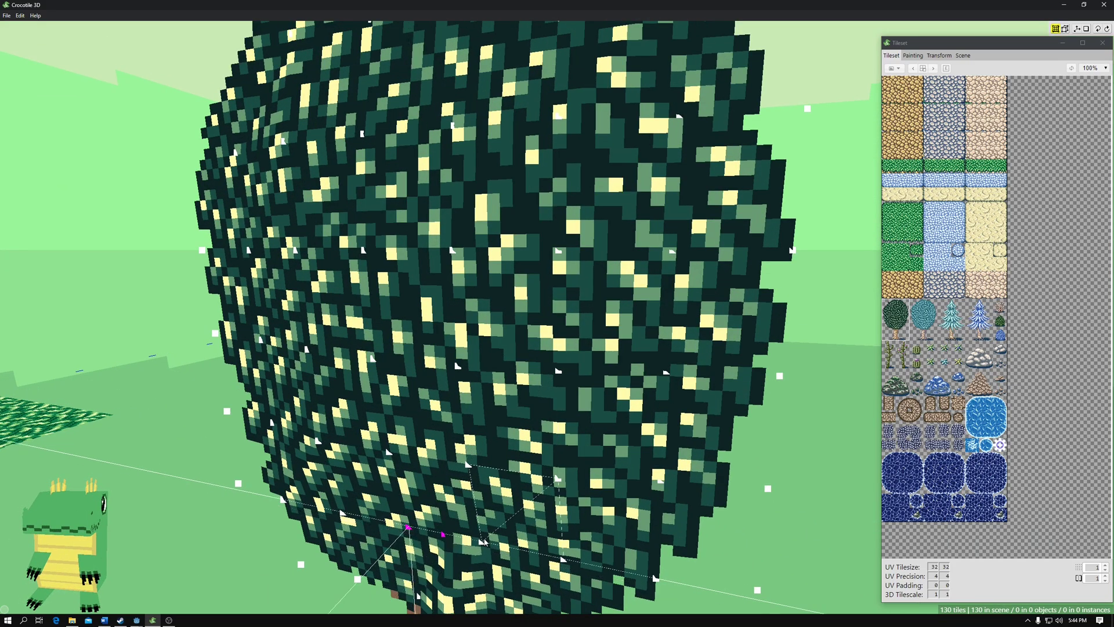
right_drag(490, 538, 552, 543)
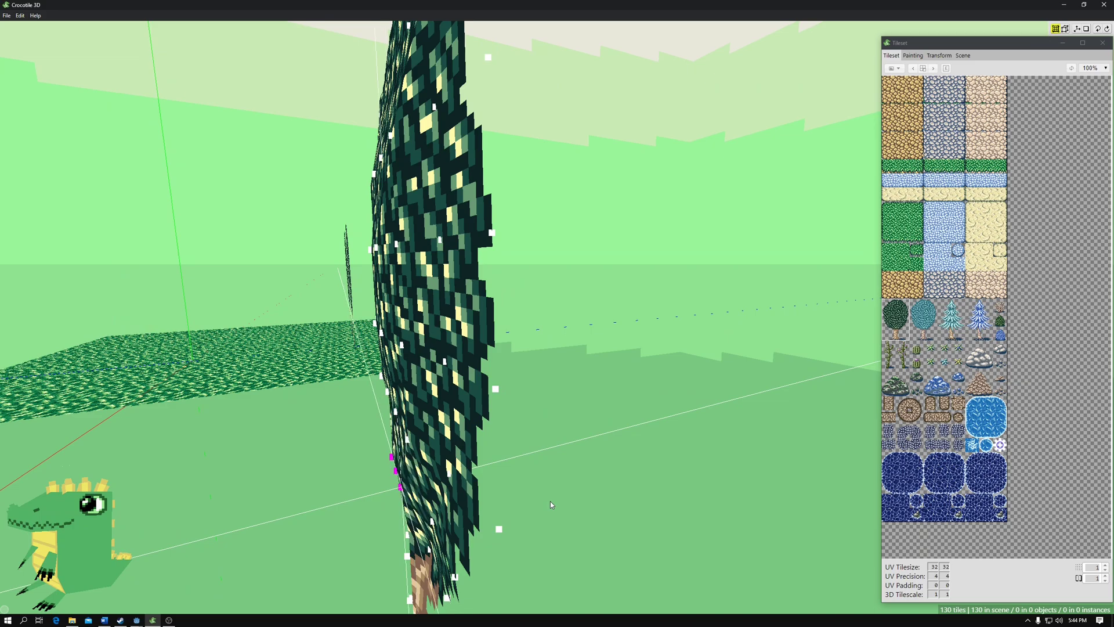
right_drag(487, 496, 498, 433)
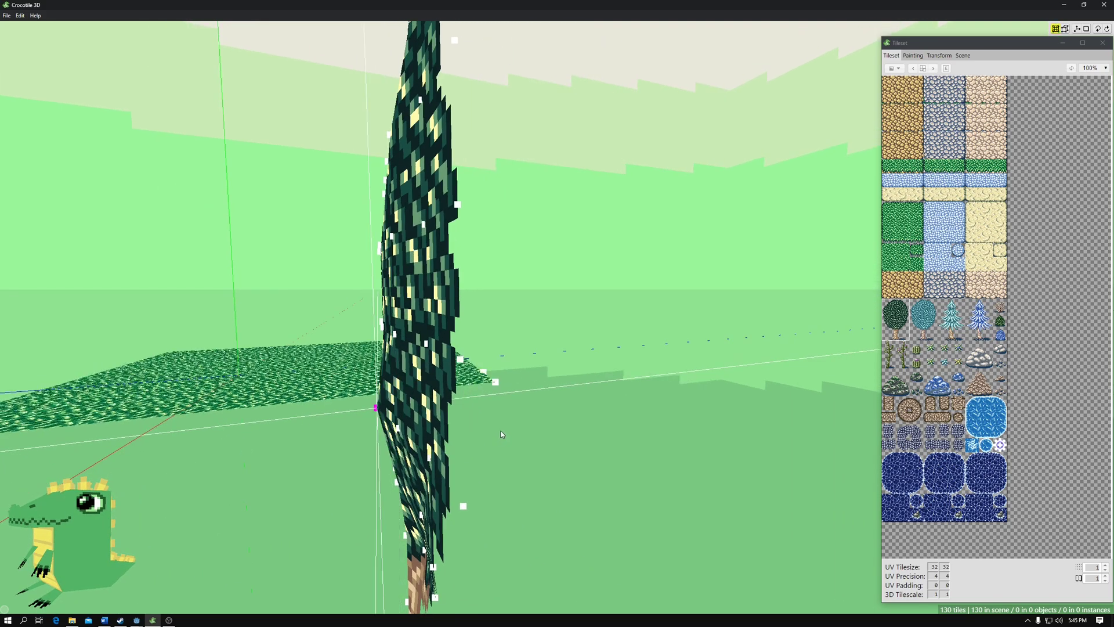
Select the column of three vertices at the side of the canopy's middle and pull them slightly outward
right_drag(440, 384, 377, 325)
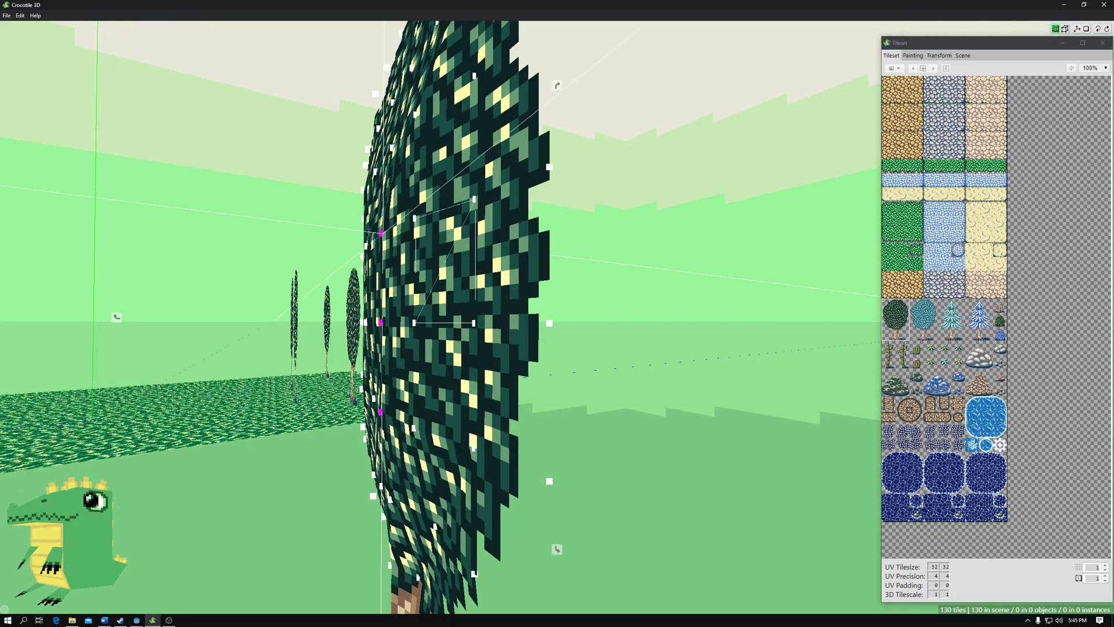
right_drag(384, 237, 441, 277)
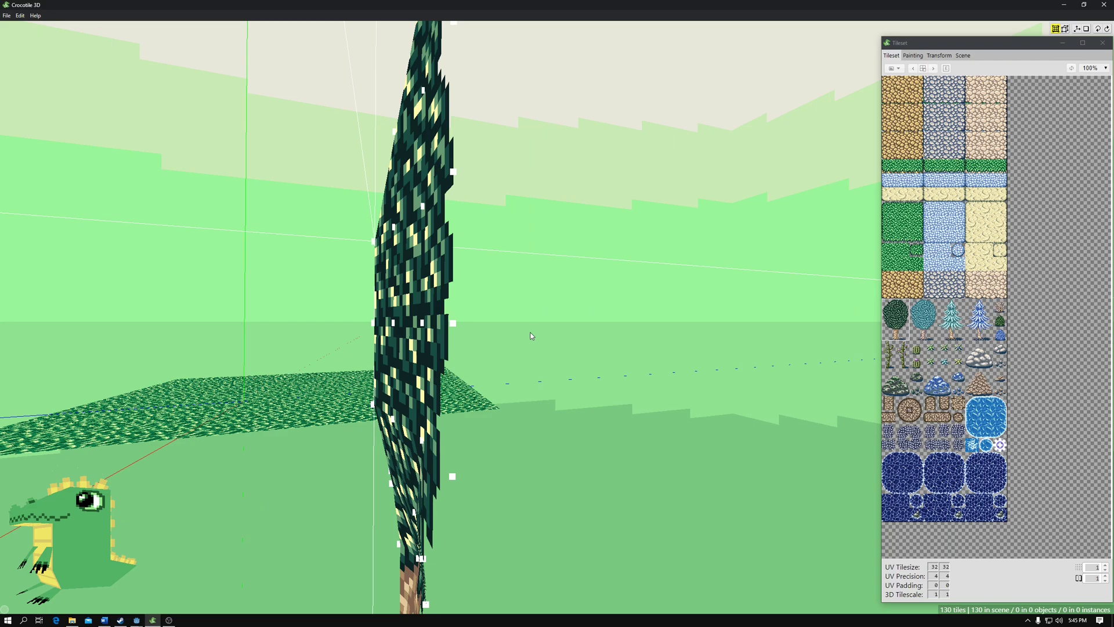
right_drag(529, 337, 424, 313)
Select the upper central canopy vertices and adjust their depth from a side view
scroll(416, 323, down, 3)
key(Tab)
click(624, 246)
right_drag(624, 246, 596, 243)
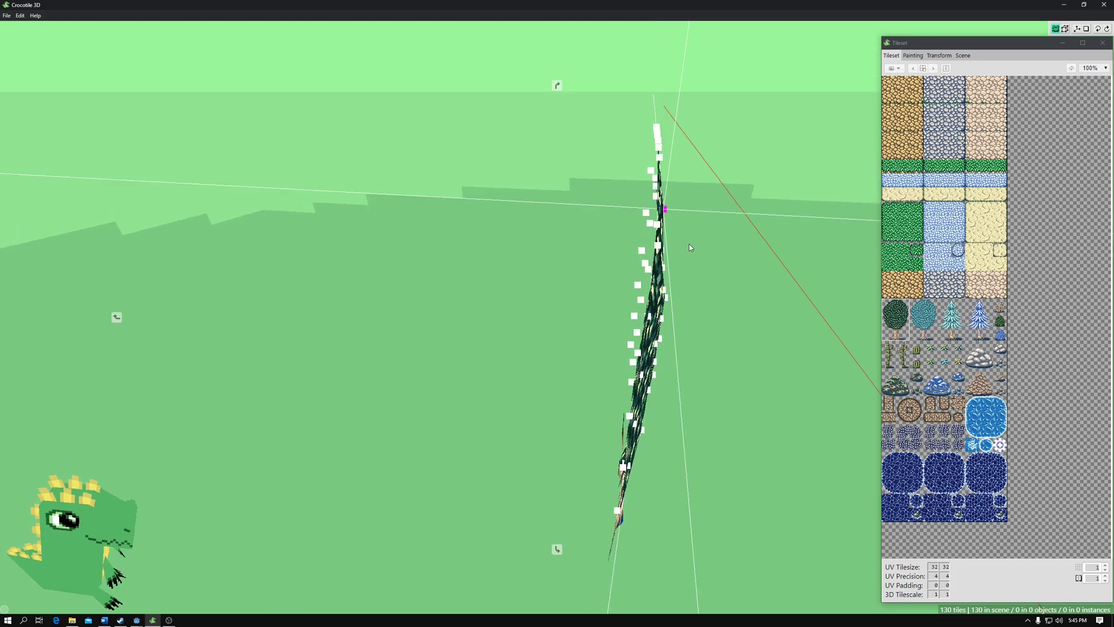
right_drag(719, 261, 474, 232)
Select the canopy's upper outline vertices and push them back behind the tile plane to curve the edge
click(475, 226)
right_drag(537, 287, 498, 256)
click(489, 237)
shift+click(522, 262)
shift+click(526, 323)
right_drag(726, 284, 505, 280)
key(d)
shift+click(492, 216)
shift+click(520, 297)
right_drag(615, 258, 676, 218)
key(d)
right_drag(587, 448, 577, 418)
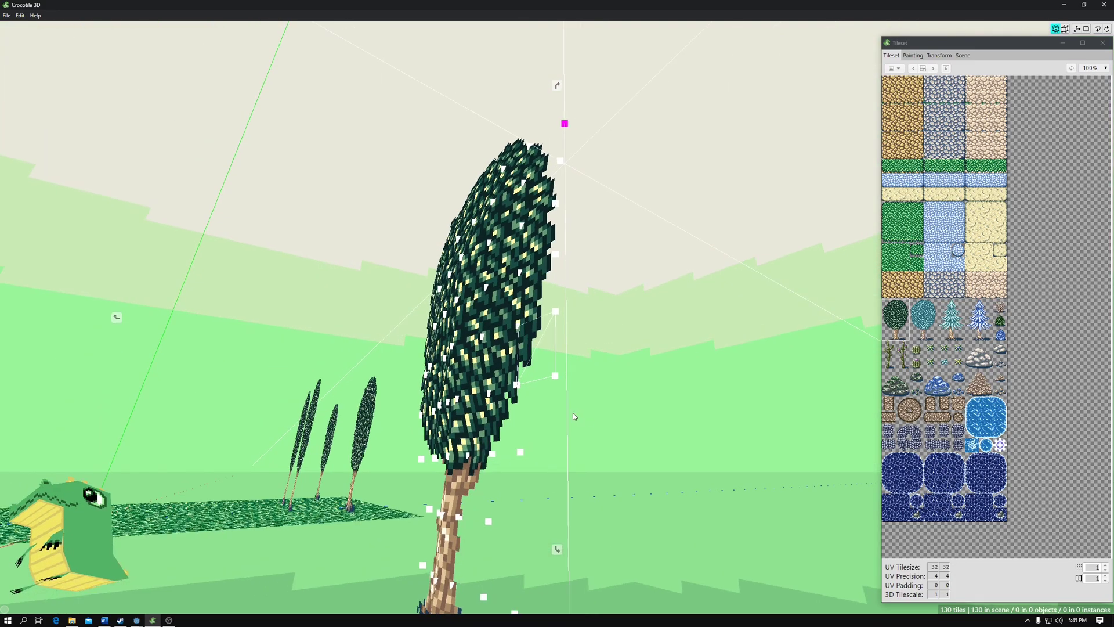
Push the outline vertex at the middle of the canopy's side backward to continue the curved edge
click(556, 376)
right_drag(557, 378, 605, 391)
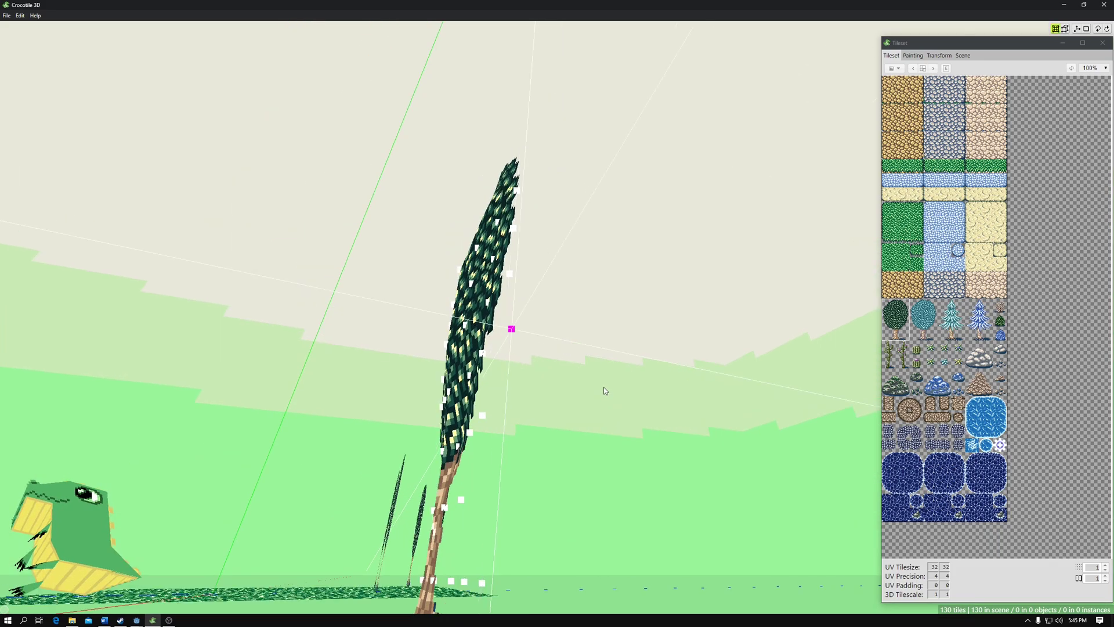
right_drag(572, 356, 607, 387)
click(505, 405)
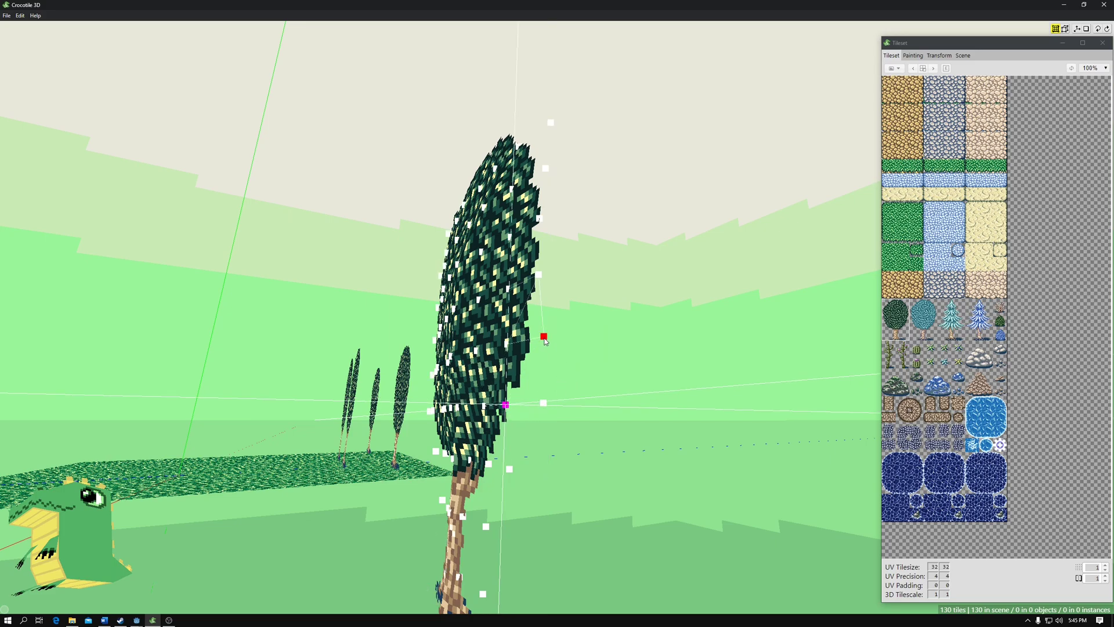
Select the outline vertices around the canopy's lower edge and push them backward to round the underside
right_drag(545, 341, 507, 411)
click(561, 387)
right_drag(634, 390, 447, 404)
shift+click(505, 402)
right_drag(578, 409, 528, 445)
right_drag(422, 429, 472, 421)
right_drag(578, 471, 630, 475)
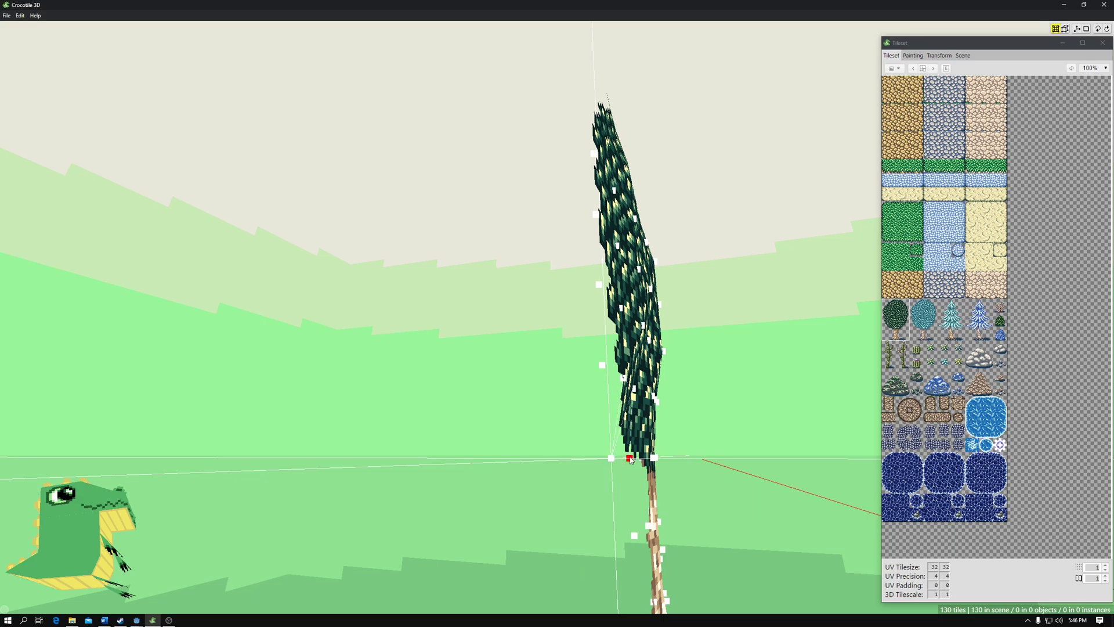
drag(630, 457, 624, 458)
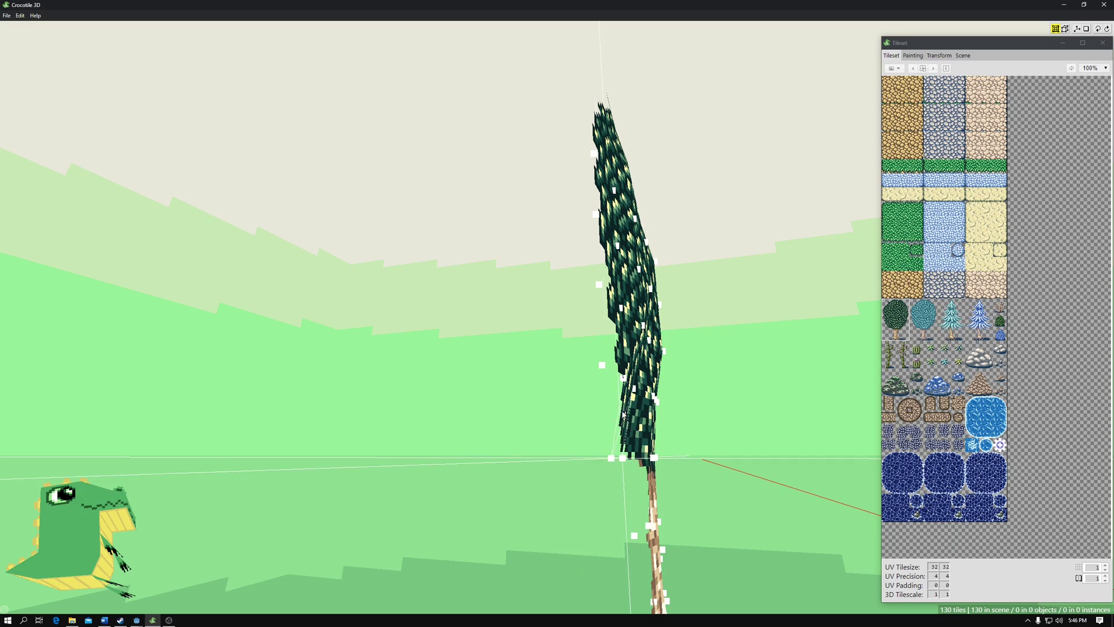
Push the outline vertices on the canopy's opposite side backward one after another
mouse_move(604, 369)
right_down()
mouse_move(567, 416)
mouse_move(600, 398)
mouse_move(623, 428)
mouse_move(571, 408)
mouse_move(583, 369)
right_up()
click(591, 364)
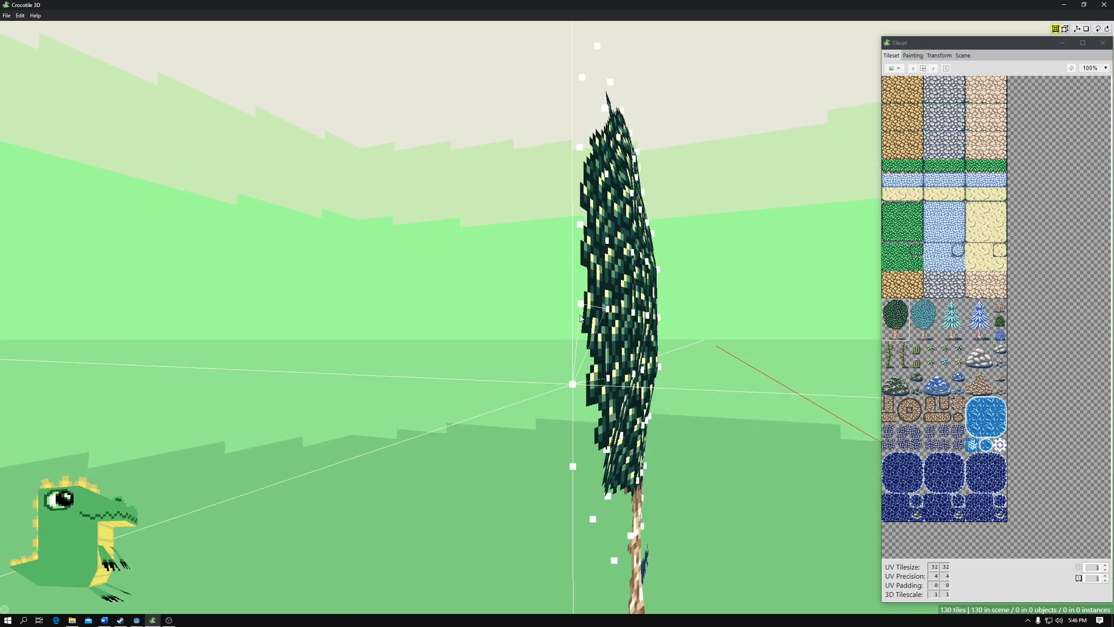
right_drag(580, 316, 547, 372)
click(539, 202)
click(545, 118)
click(581, 135)
Adjust the remaining outline vertices at the top of the canopy so the crown curves backward
mouse_move(581, 212)
right_down()
mouse_move(568, 225)
mouse_move(587, 213)
right_up()
click(495, 156)
click(467, 144)
right_drag(467, 145, 458, 206)
click(448, 199)
key(space)
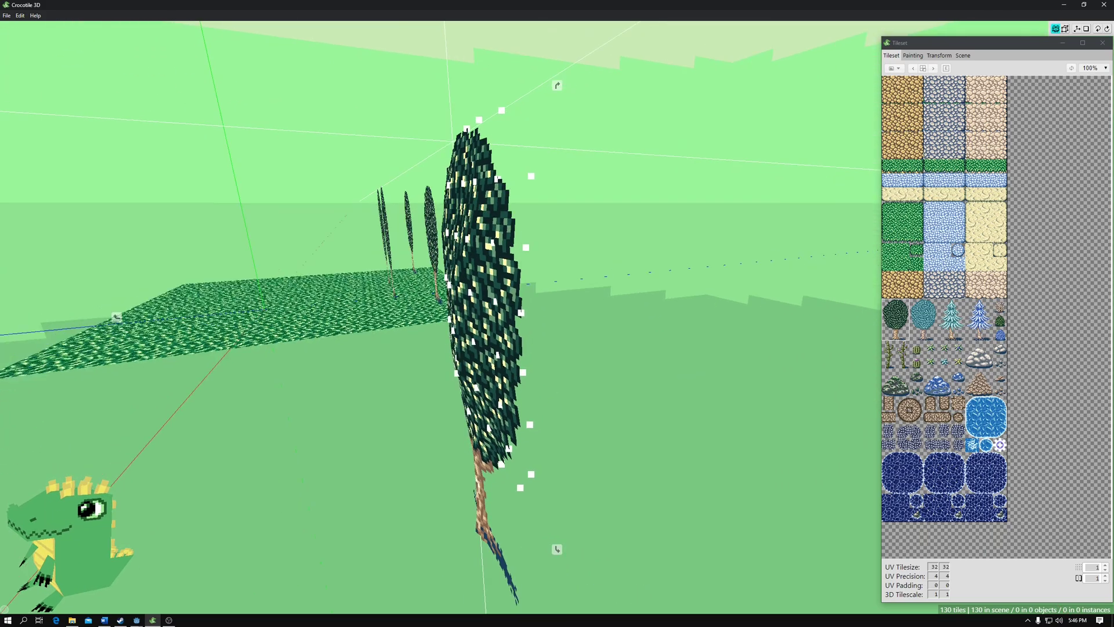
mouse_move(522, 325)
mouse_down()
mouse_move(539, 293)
mouse_move(588, 306)
mouse_move(504, 317)
mouse_up()
scroll(586, 304, down, 5)
key(space)
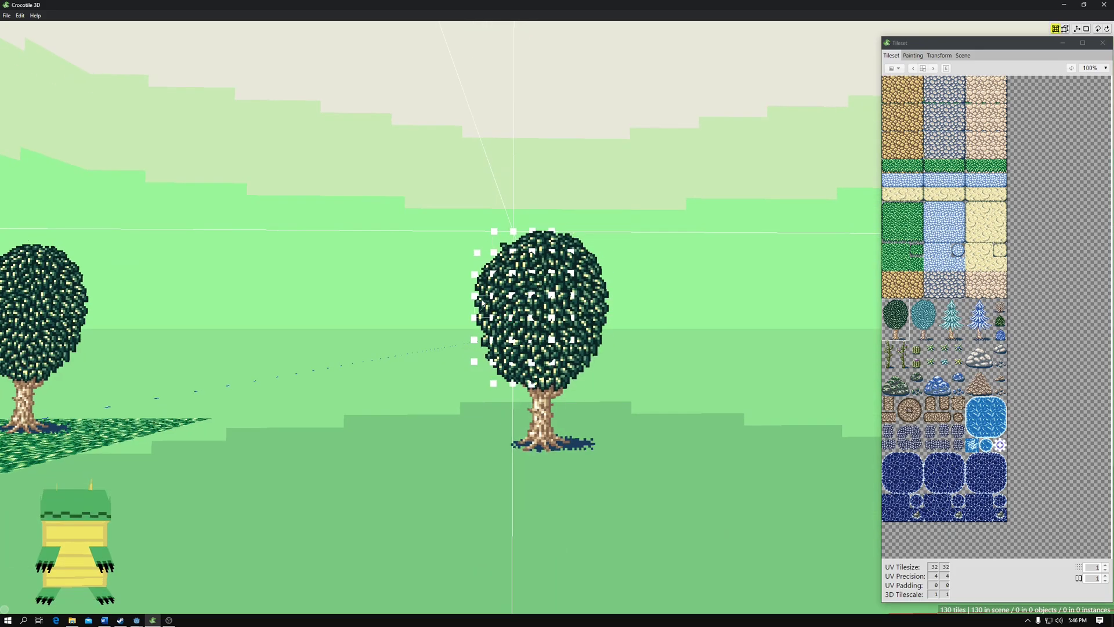
drag(425, 189, 651, 489)
right_click(557, 305)
click(502, 294)
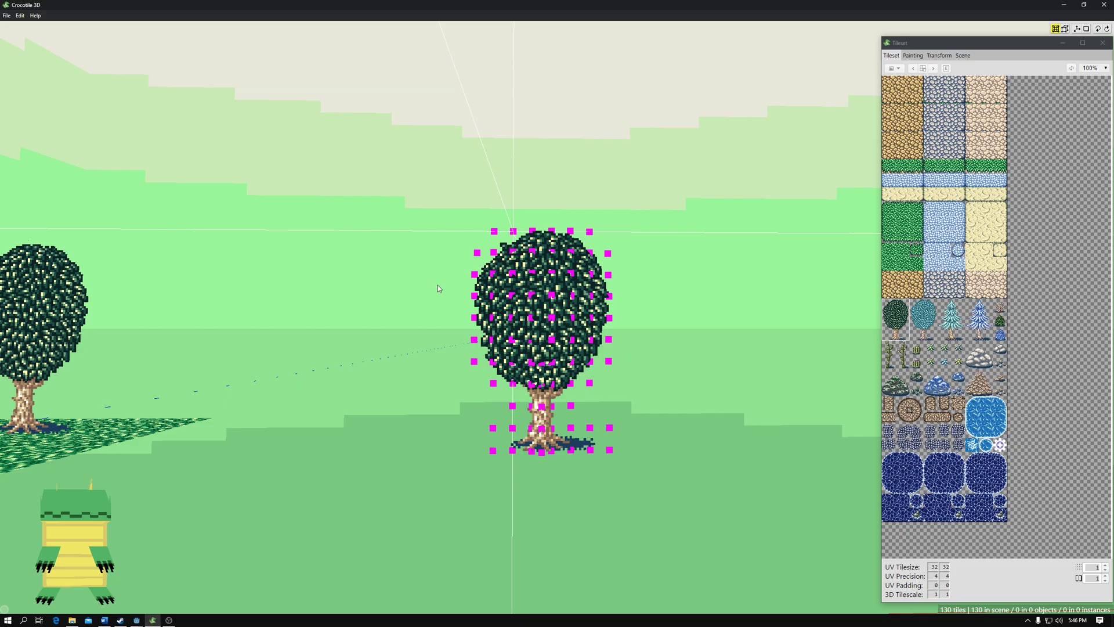
right_click(553, 272)
mouse_move(585, 300)
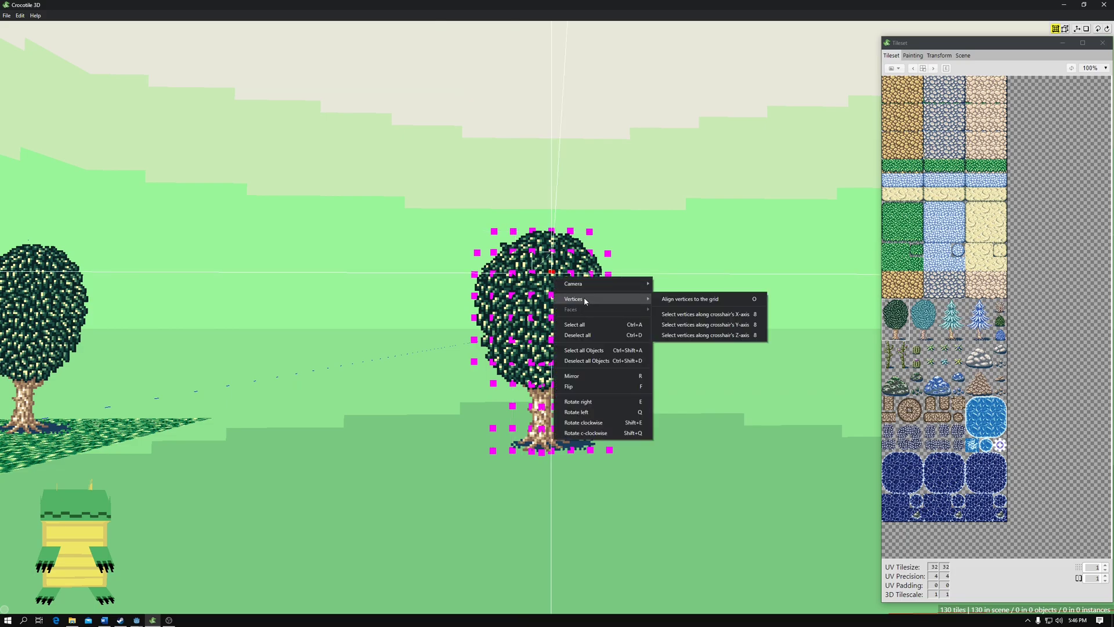
click(424, 318)
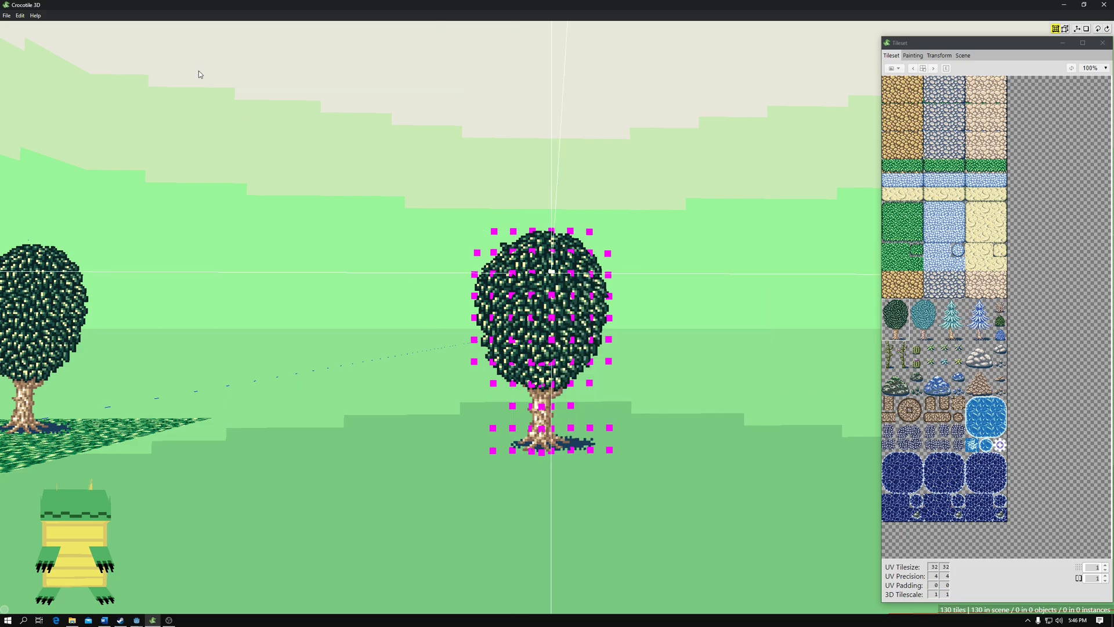
click(20, 16)
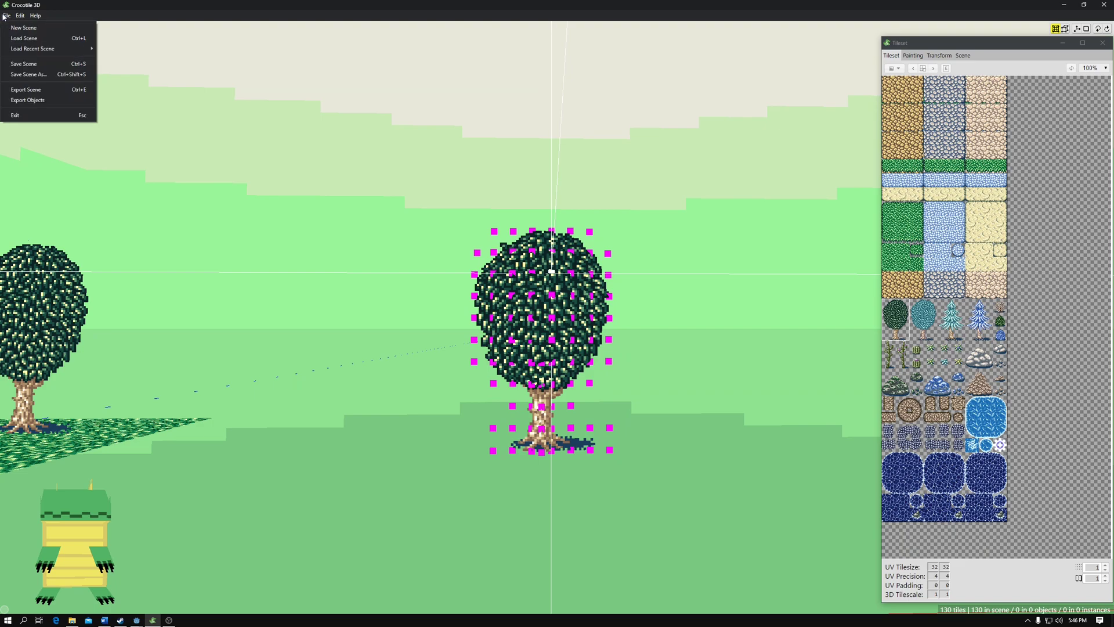
click(4, 16)
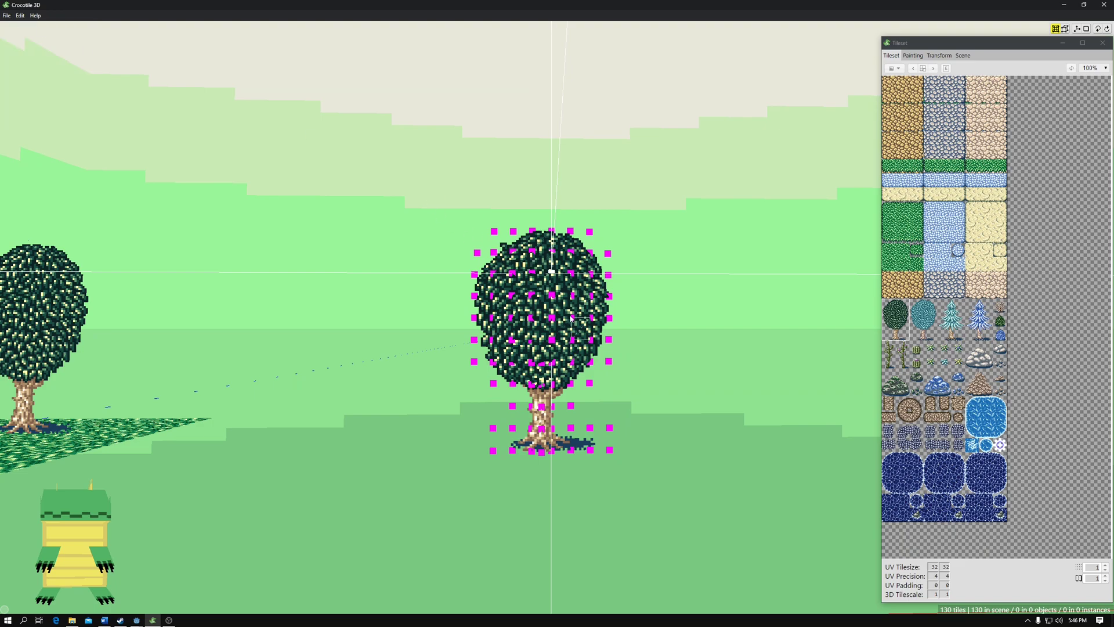
Select all vertices and faces of the rounded tree and create an object from the selected faces
drag(425, 179, 676, 467)
drag(494, 274, 681, 470)
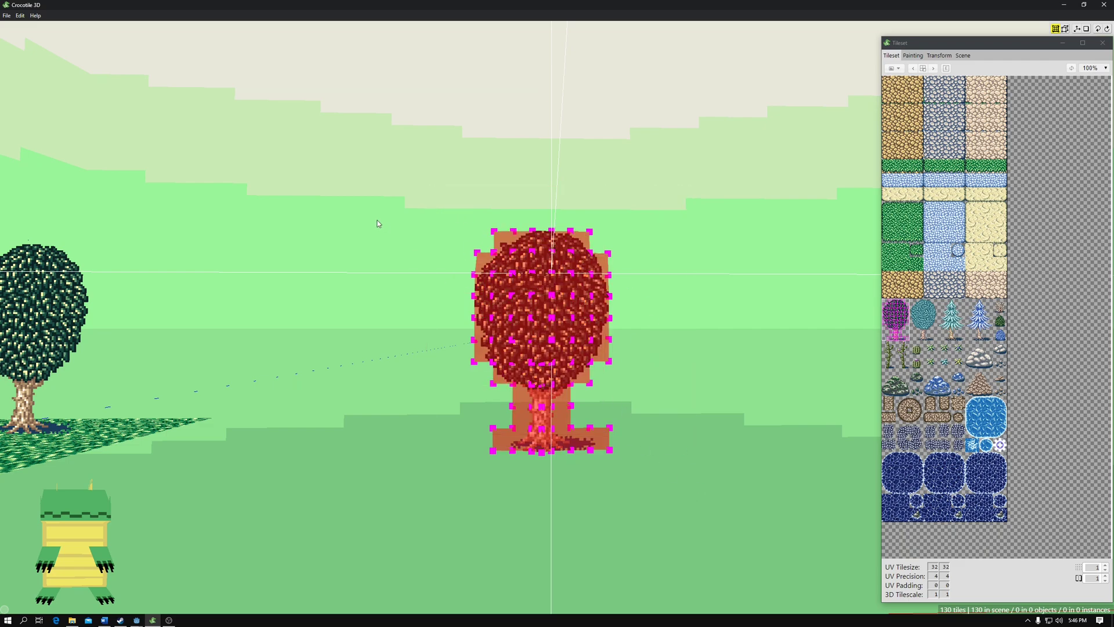
right_click(566, 295)
mouse_move(592, 319)
click(708, 392)
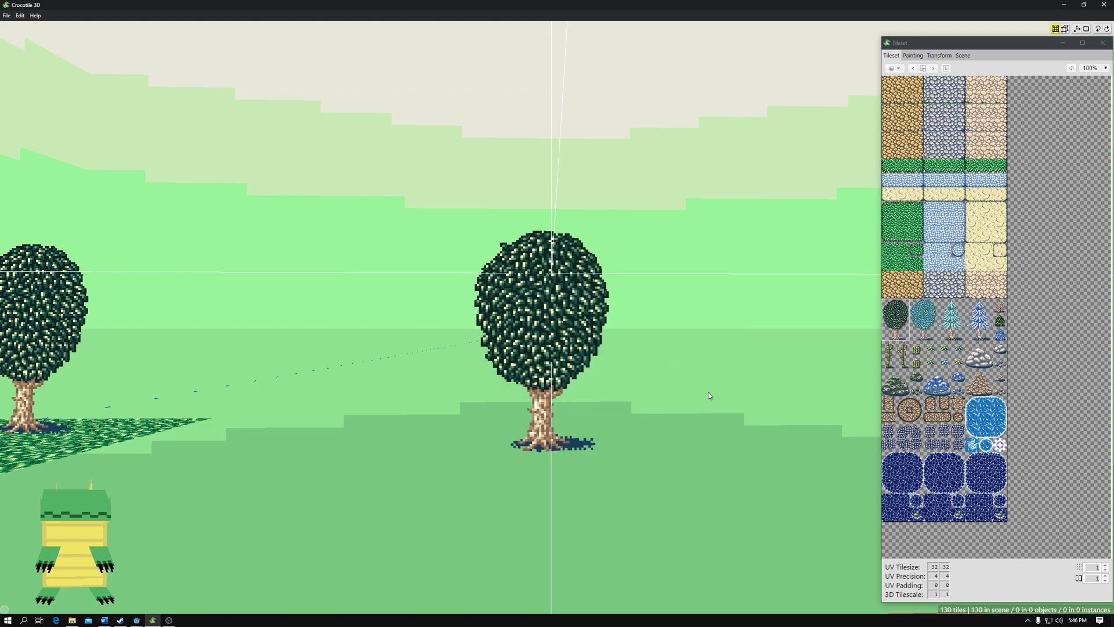
Rename the new object in the scene list as Tree
click(963, 55)
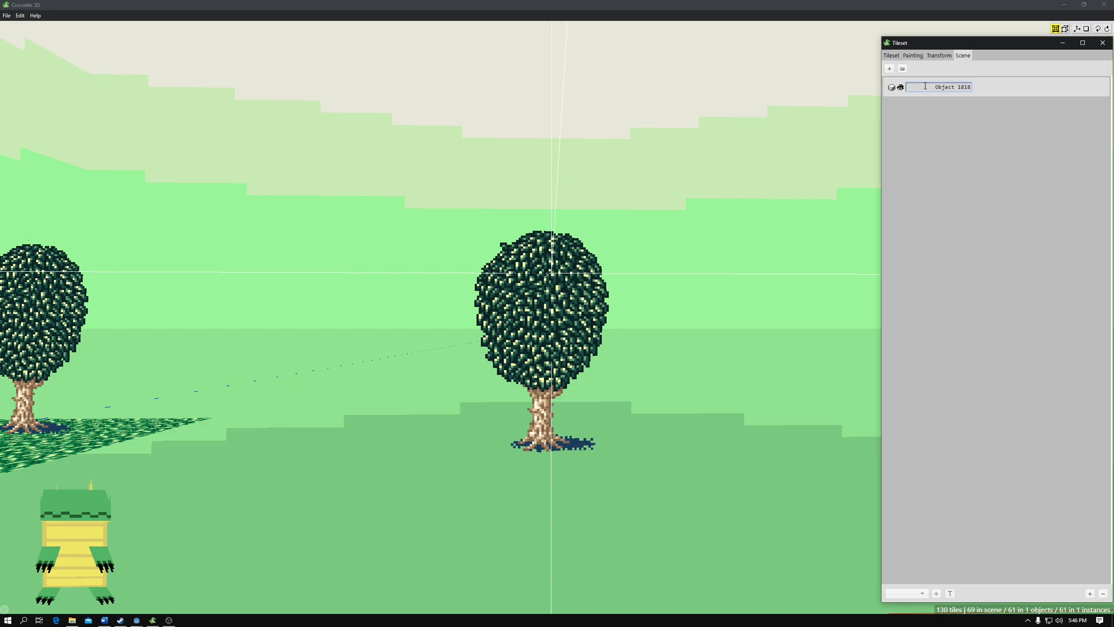
text(Tree)
key(Return)
Delete the Tree instance standing beside the grass, keeping the object in the scene list
click(557, 330)
key(Delete)
scroll(330, 308, down, 5)
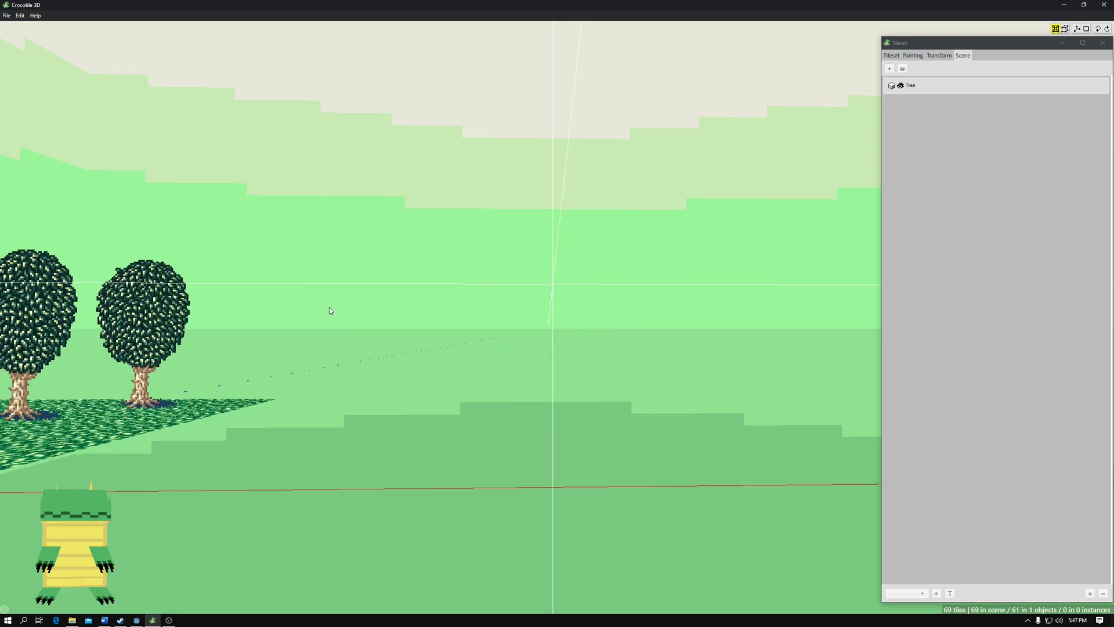
Delete all the flat tree tiles from the grass field
mouse_move(343, 333)
right_down()
mouse_move(363, 353)
mouse_move(347, 352)
right_up()
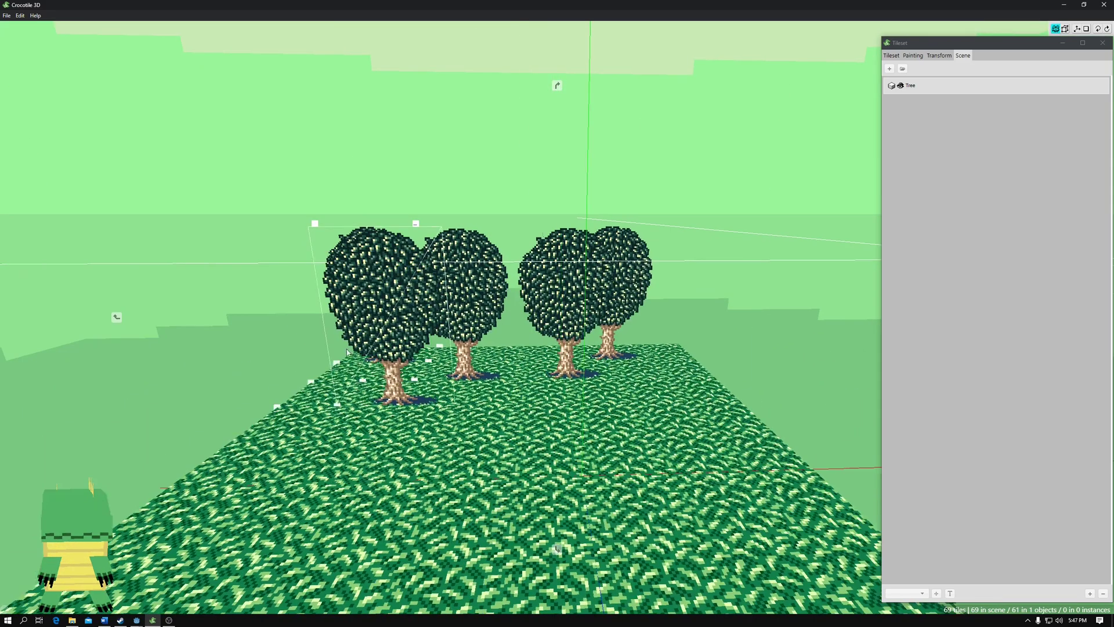
ctrl+click(369, 293)
ctrl+click(495, 283)
ctrl+click(569, 278)
ctrl+click(618, 276)
click(420, 280)
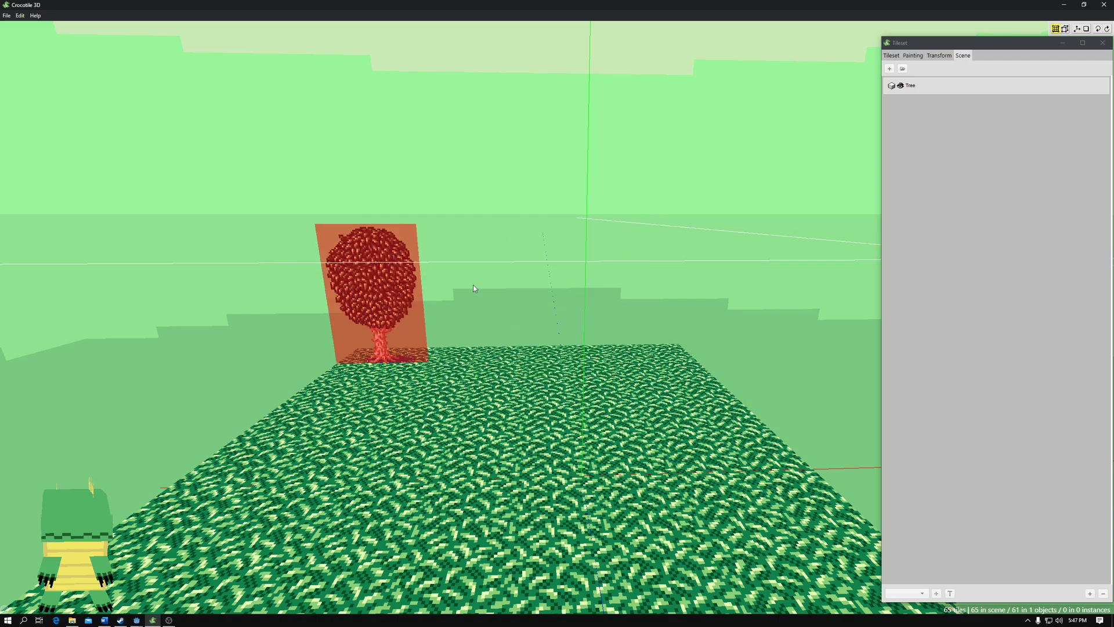
key(Escape)
click(381, 293)
key(Delete)
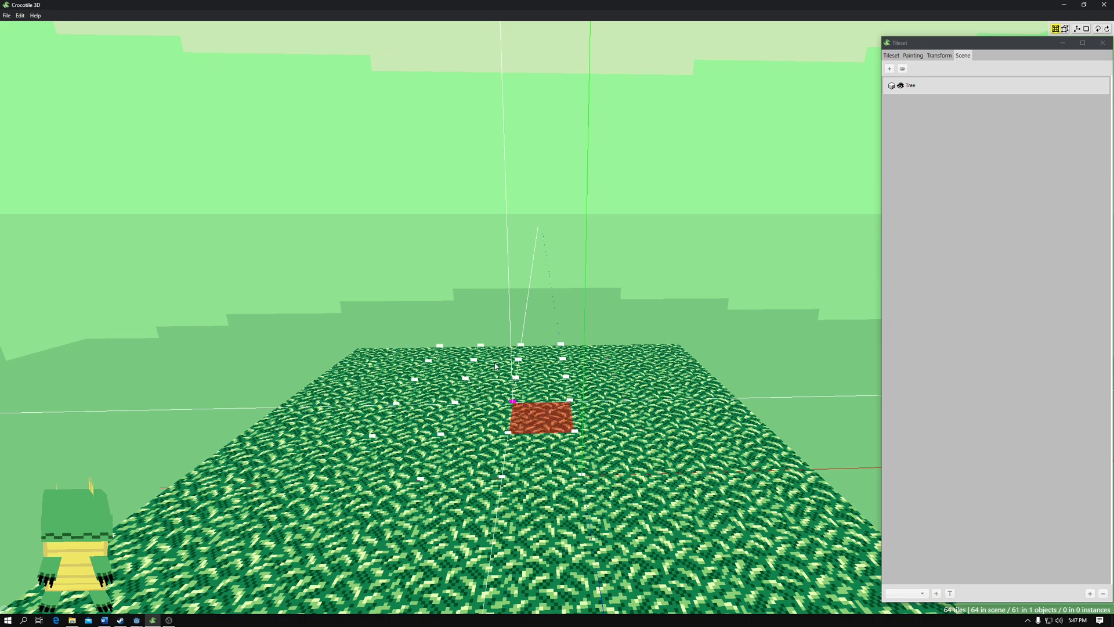
Choose the Tree object for placement and position it near the far end of the grass
key(Escape)
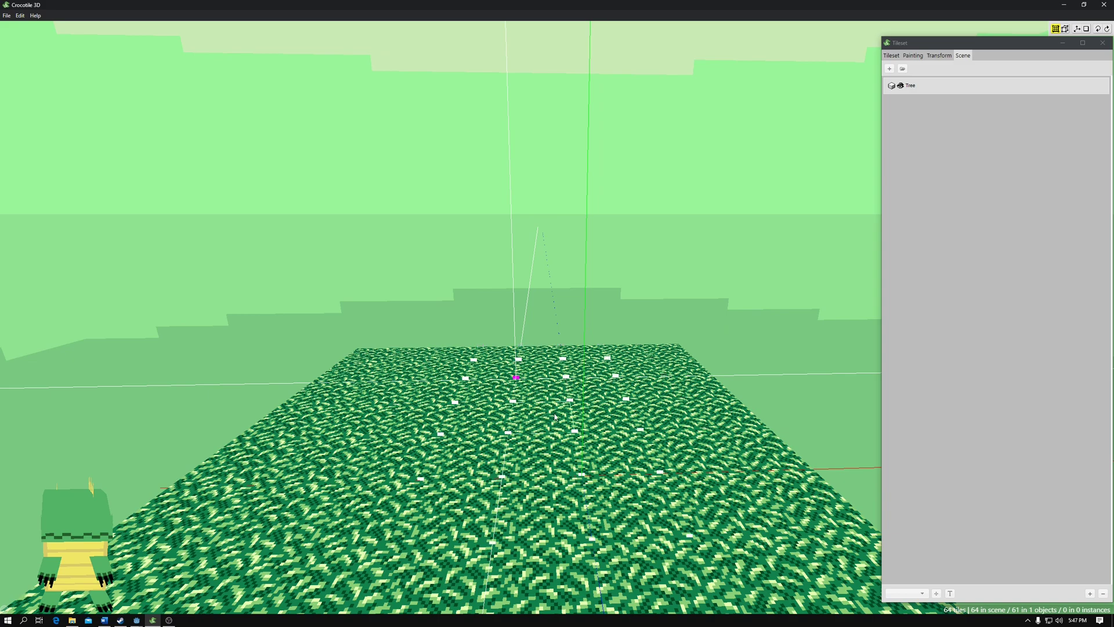
middle_drag(514, 184, 527, 349)
right_drag(480, 379, 501, 399)
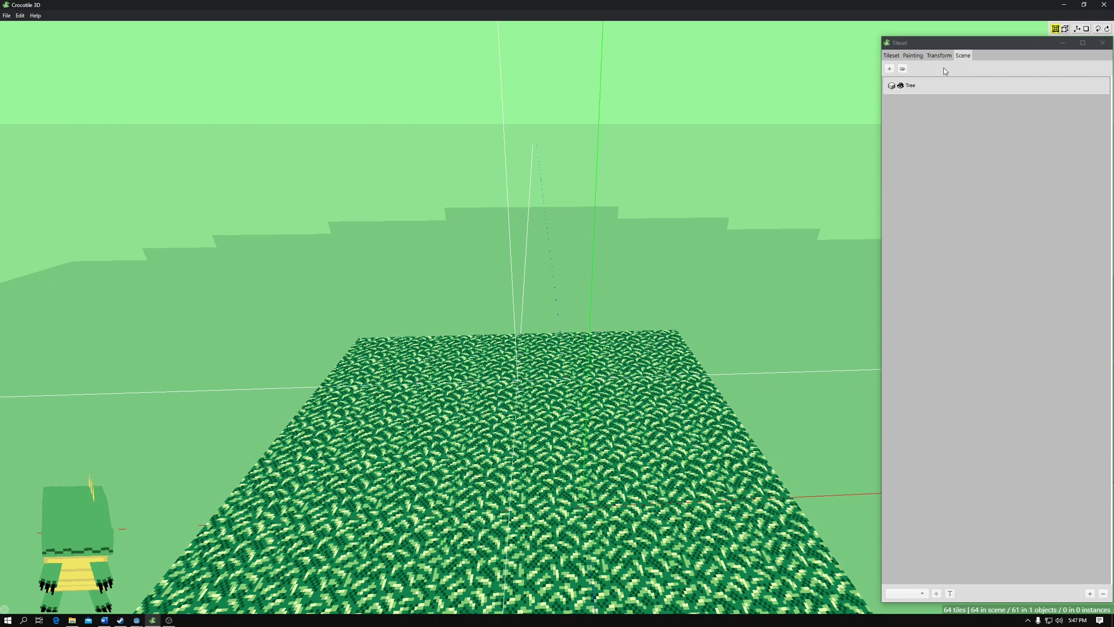
click(917, 88)
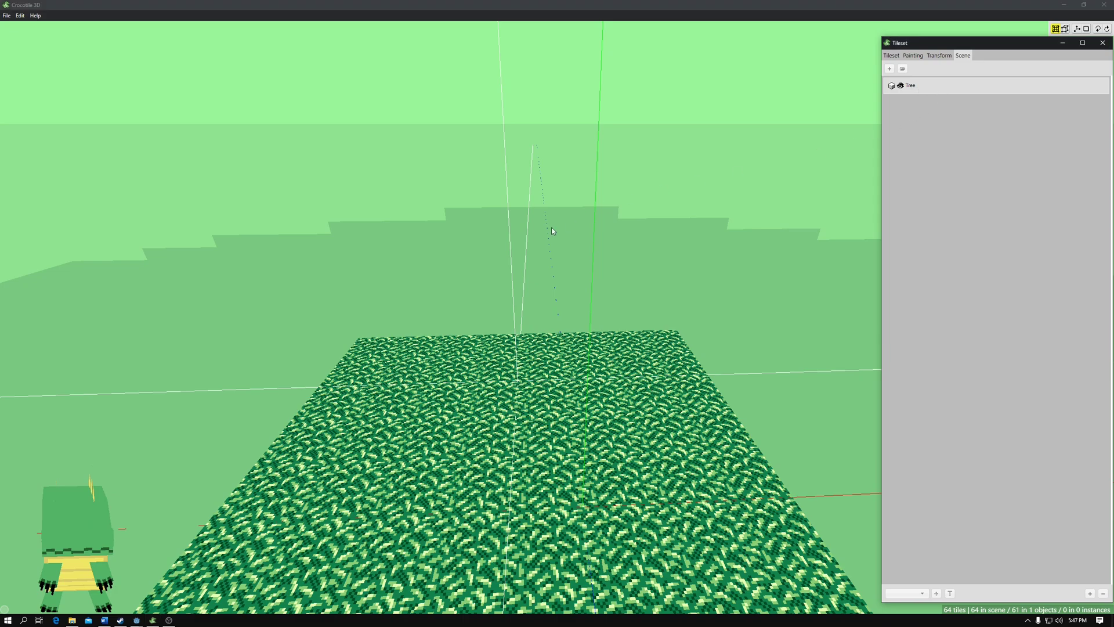
click(535, 301)
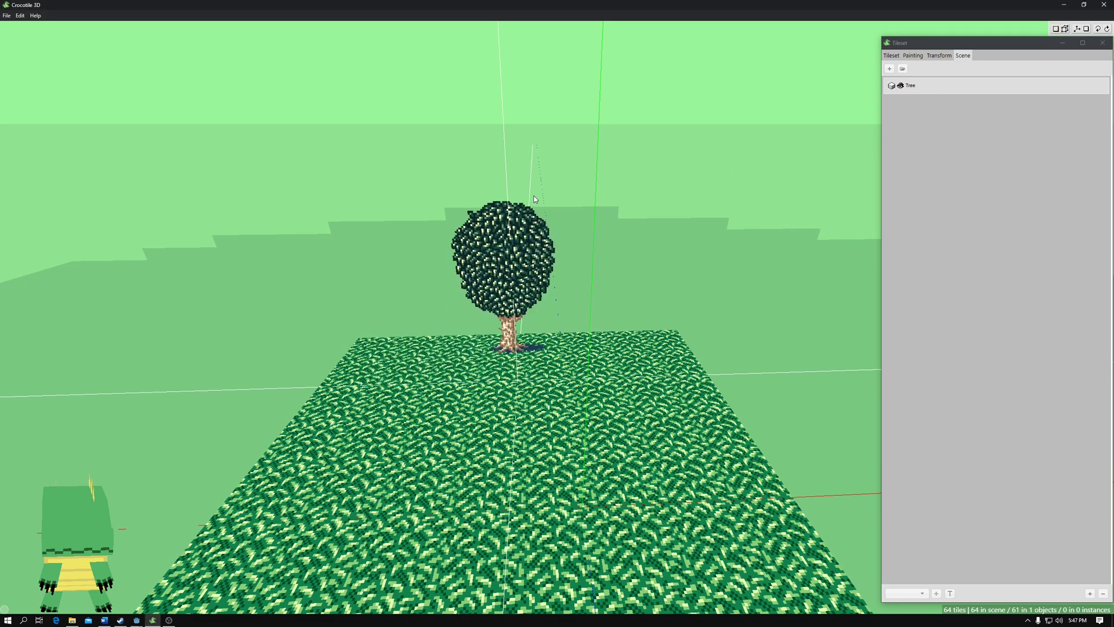
drag(520, 289, 512, 312)
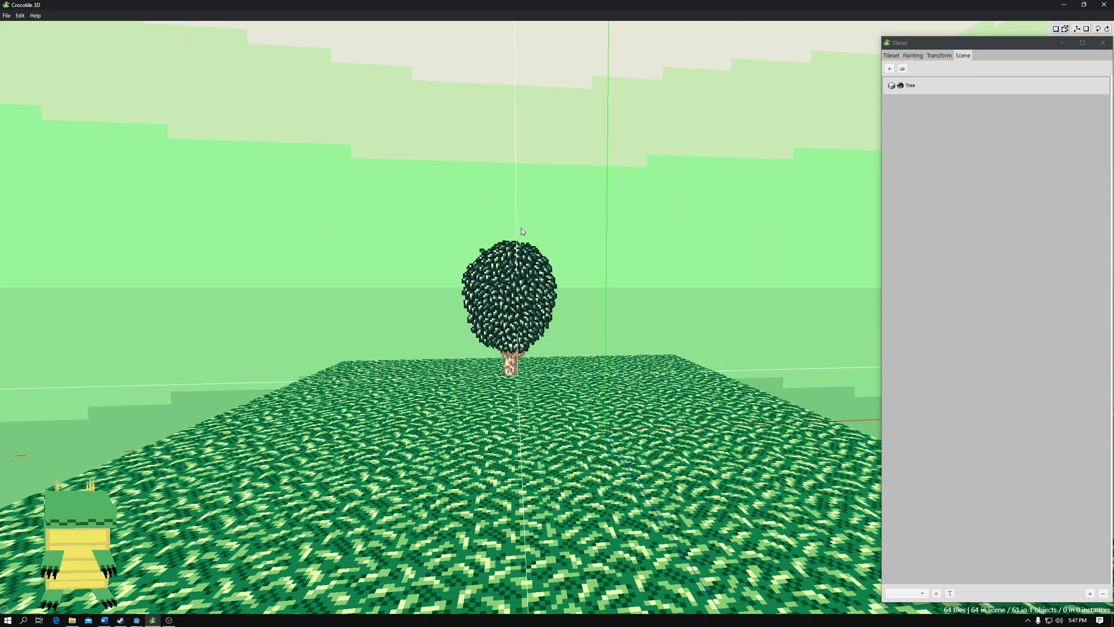
drag(526, 202, 523, 250)
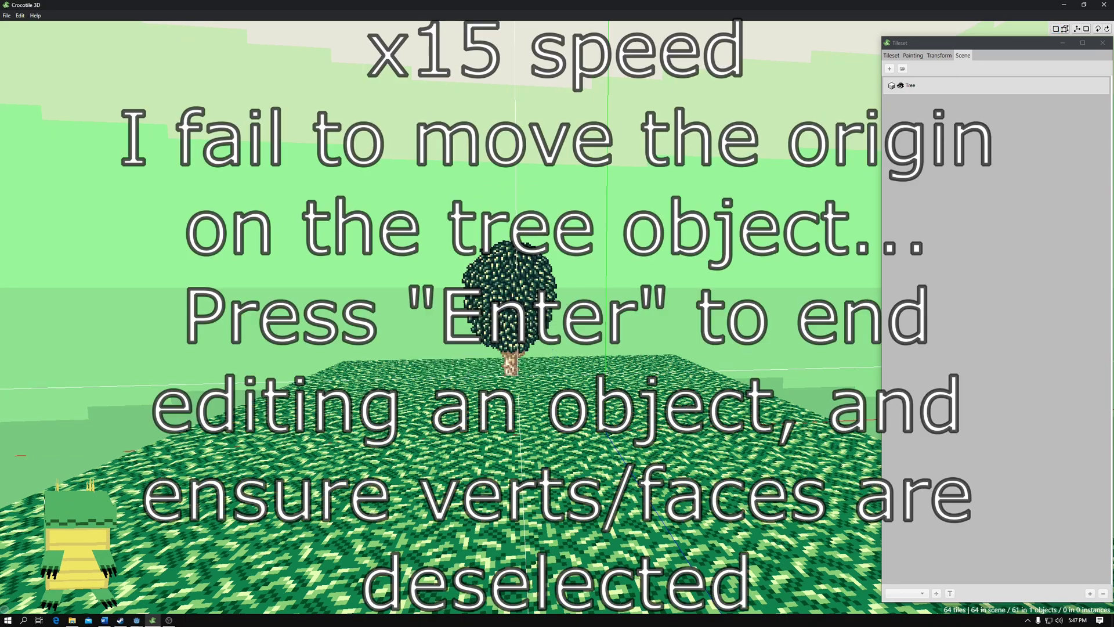
Try to move the Tree object's origin to the base of its trunk, then end editing the object
right_click(370, 425)
click(942, 90)
right_click(370, 318)
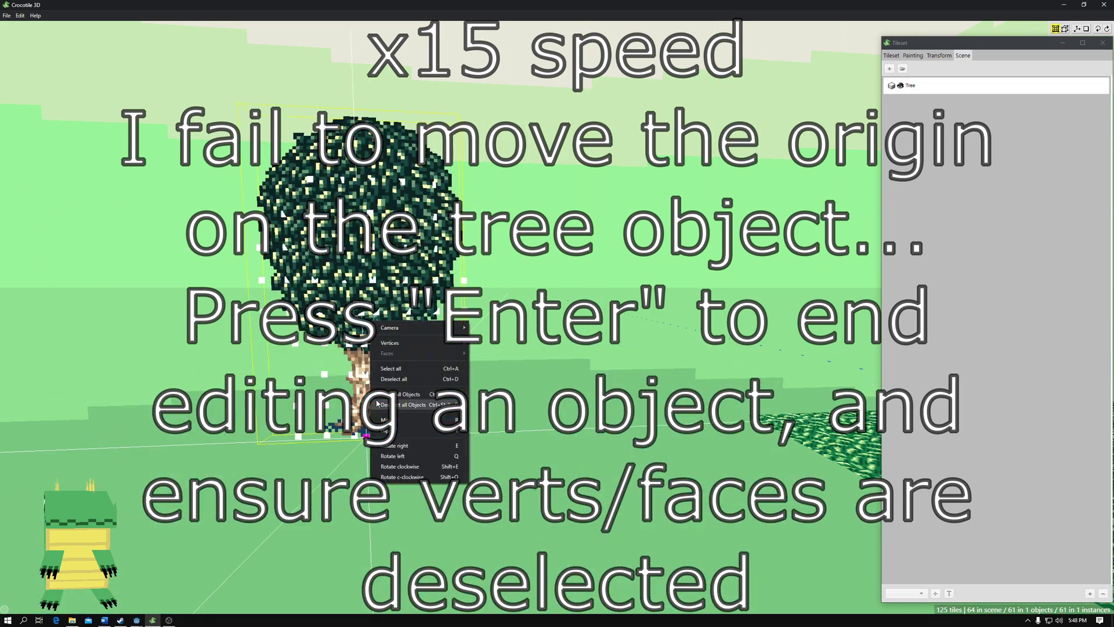
click(941, 91)
right_click(939, 87)
right_click(325, 170)
click(353, 179)
right_click(356, 176)
right_click(931, 86)
right_click(399, 196)
click(569, 276)
key(Return)
click(891, 55)
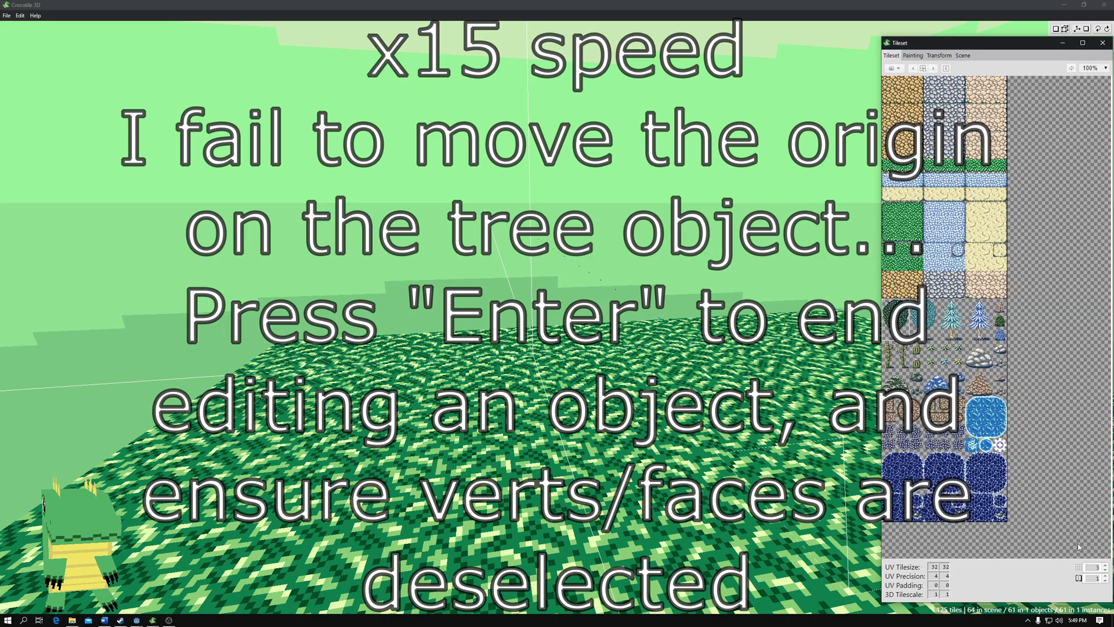
key(Tab)
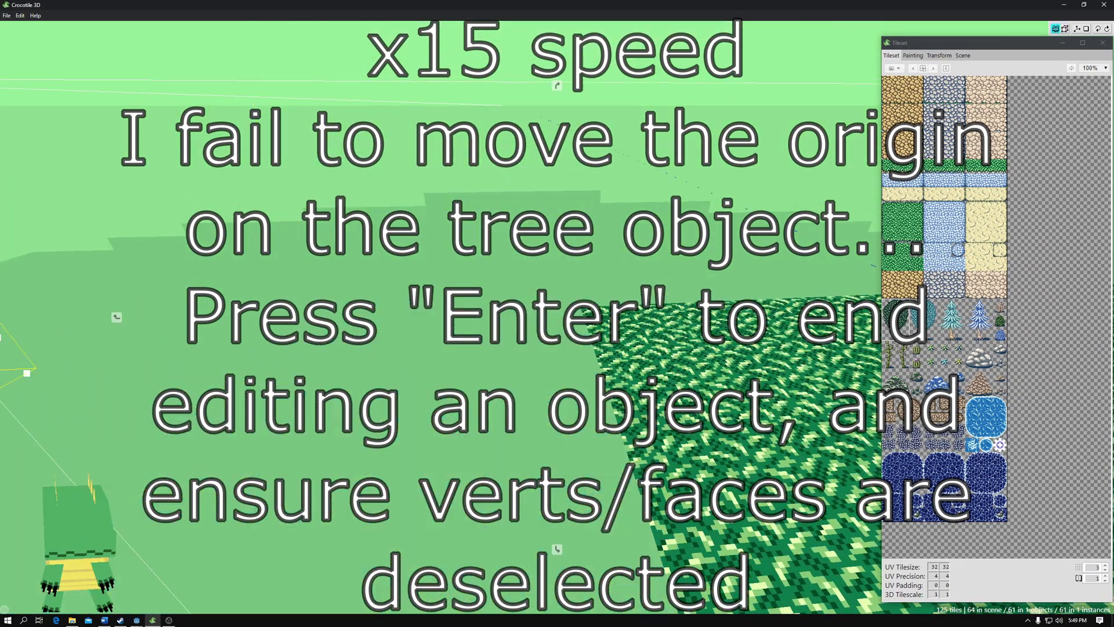
middle_drag(556, 489, 556, 371)
scroll(546, 348, up, 1)
click(963, 56)
click(892, 55)
right_click(310, 231)
right_click(537, 314)
Reopen the Tree object for editing and select all of its tiles
click(963, 55)
double_click(911, 85)
click(652, 370)
right_click(930, 85)
click(597, 274)
scroll(597, 274, down, 3)
middle_drag(553, 400, 554, 352)
click(554, 352)
key(ctrl+a)
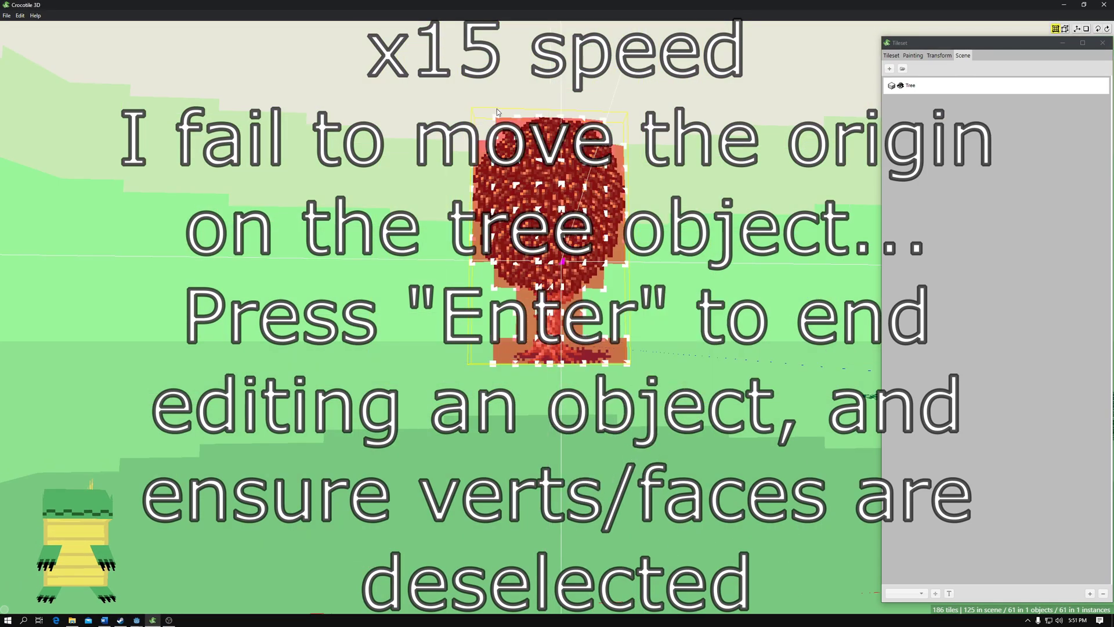
Look up the Objects section in the built-in help, then close the help
click(6, 16)
key(ctrl+v)
click(36, 15)
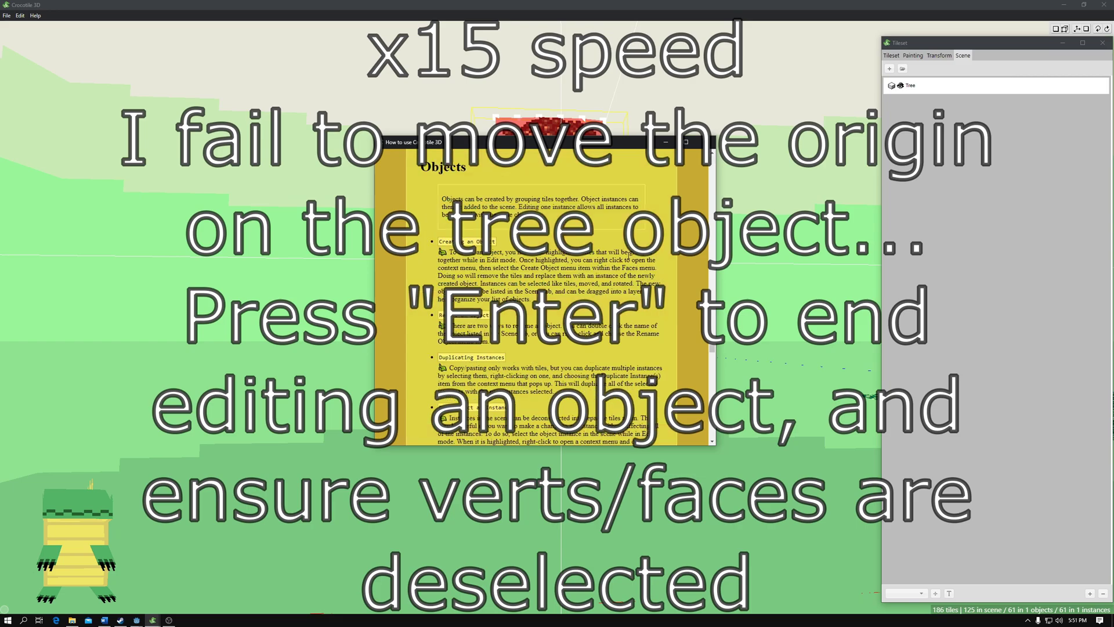
scroll(572, 352, down, 10)
click(721, 139)
scroll(635, 241, up, 5)
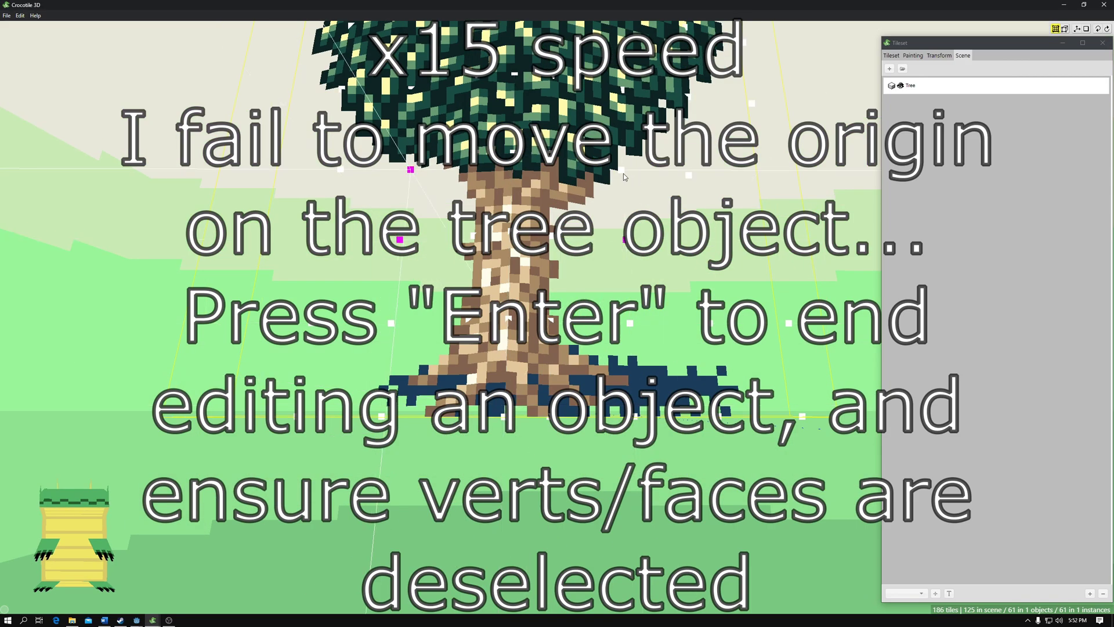
End editing the Tree object and choose it for placement in the scene
middle_drag(624, 175, 559, 410)
key(Return)
click(534, 371)
middle_drag(533, 372, 557, 317)
key(Tab)
click(923, 87)
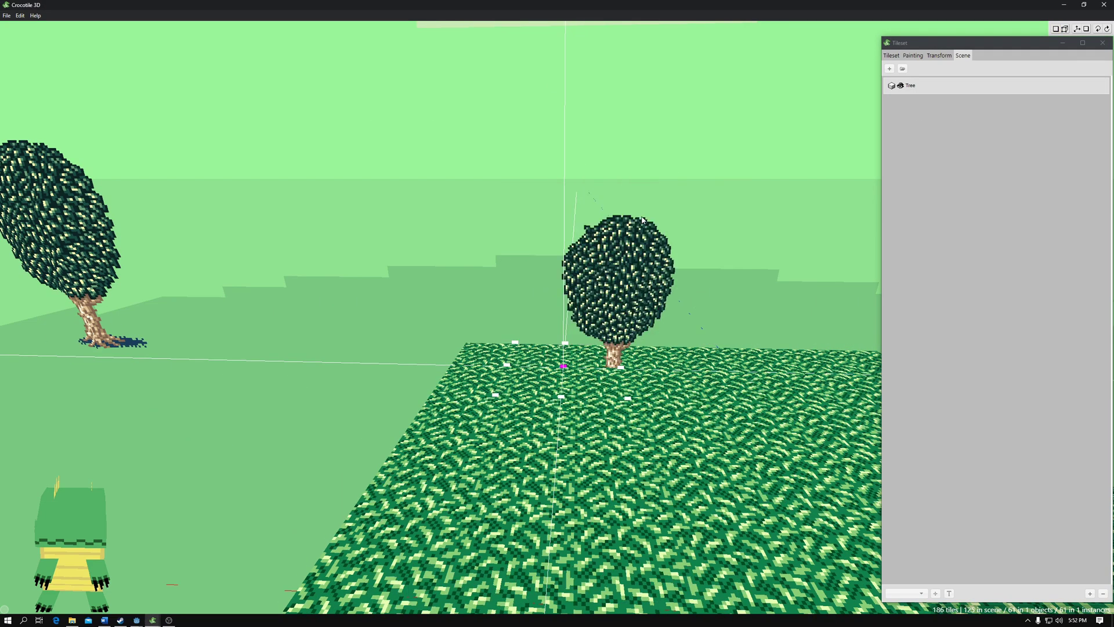
Place two Tree instances near the far left corner of the grass field
middle_drag(642, 217, 570, 203)
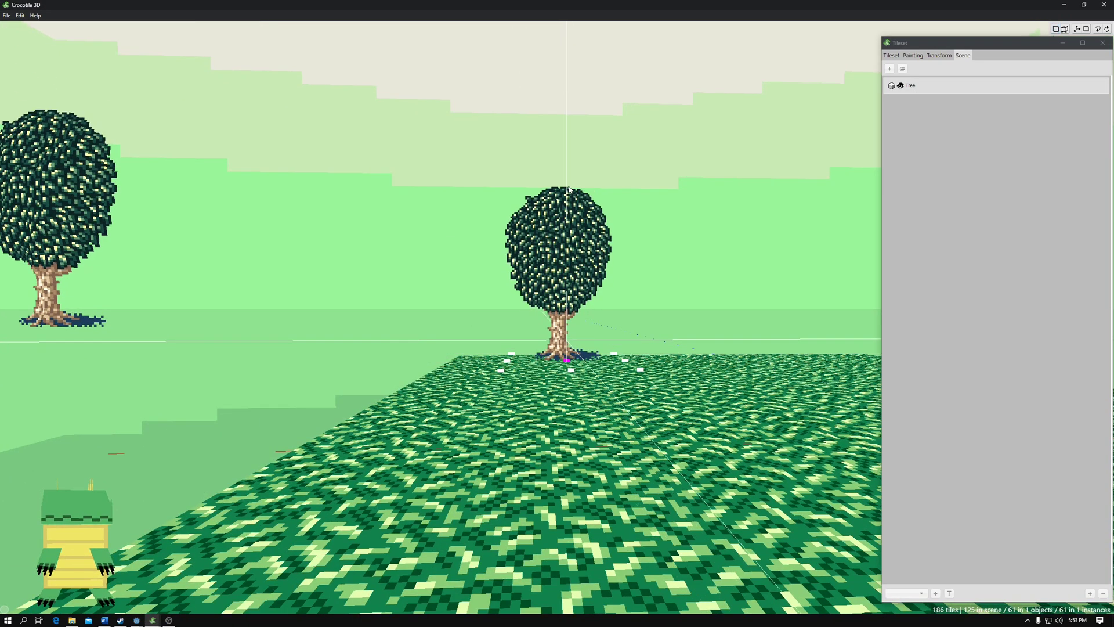
drag(568, 188, 569, 187)
click(577, 192)
click(894, 55)
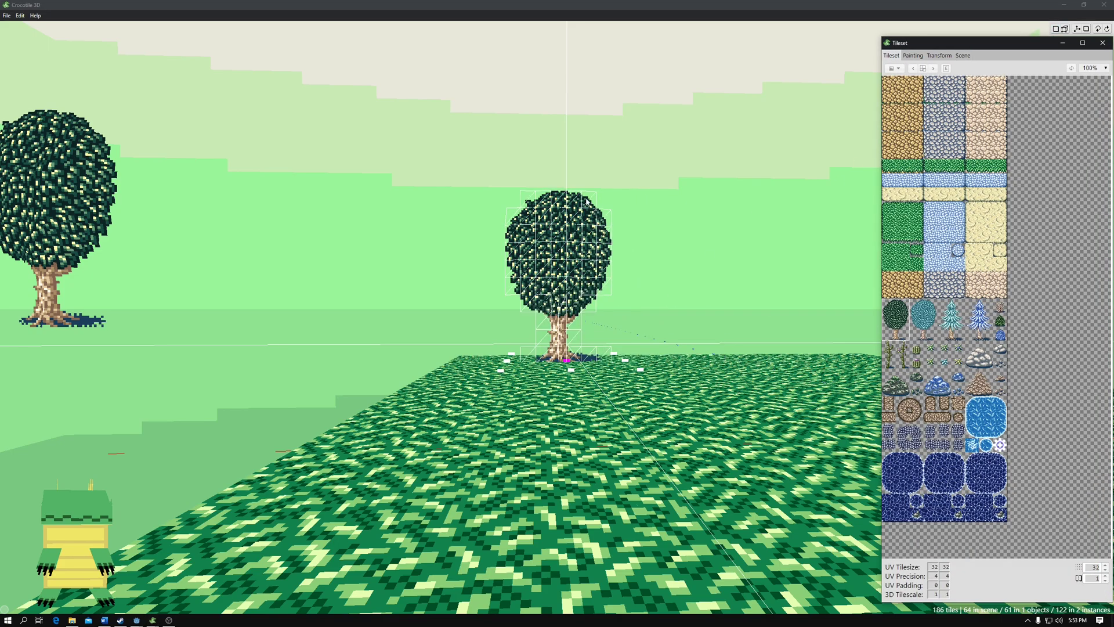
key(s)
click(668, 199)
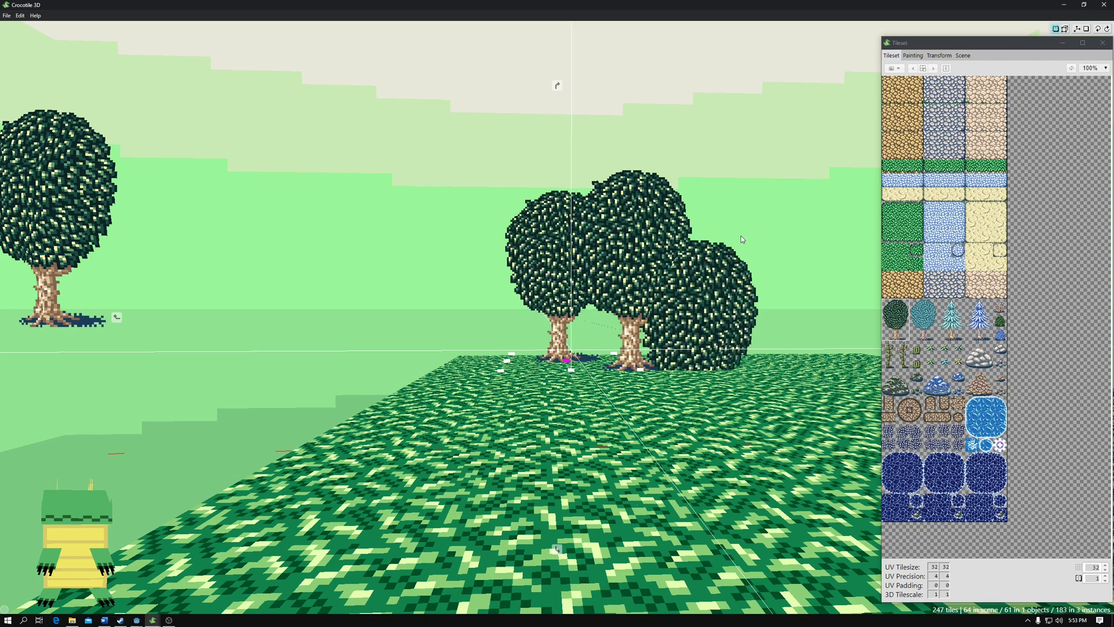
Place two more Tree instances on the far right part of the grass, beside the first pair
right_drag(738, 238, 757, 284)
middle_drag(795, 285, 755, 242)
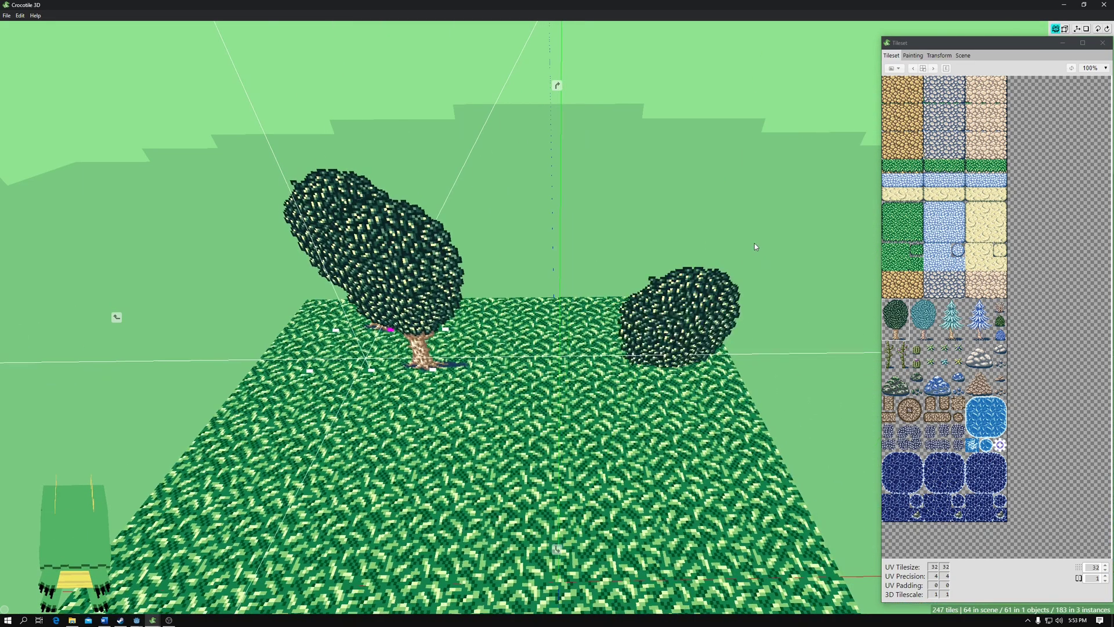
key(w)
click(635, 225)
key(s)
key(shift+w)
drag(634, 220, 644, 174)
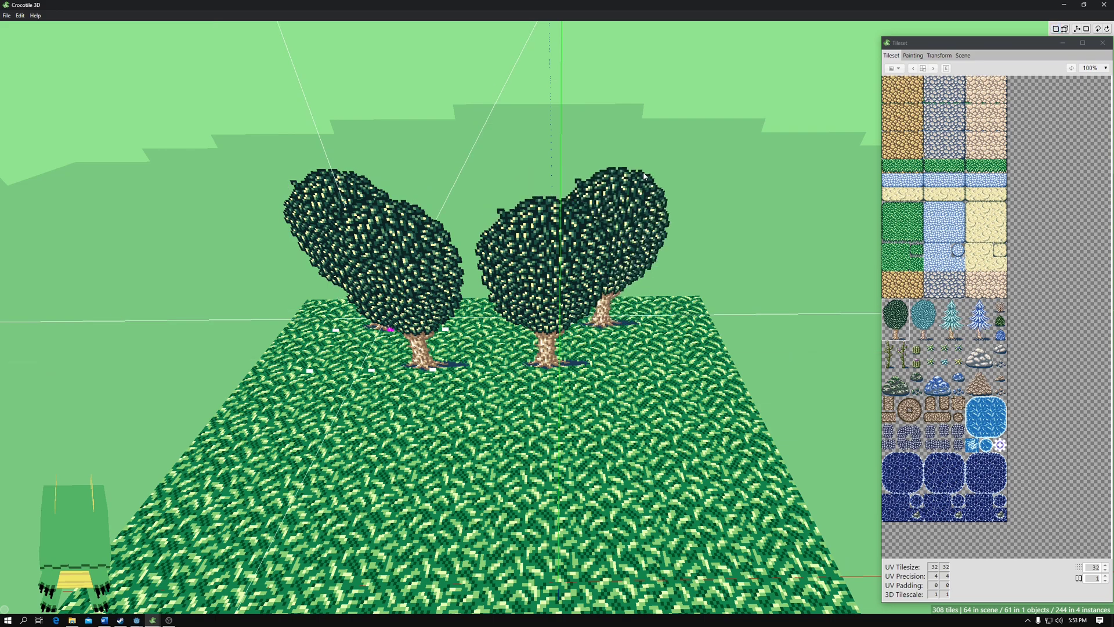
key(d)
key(space)
key(shift+s)
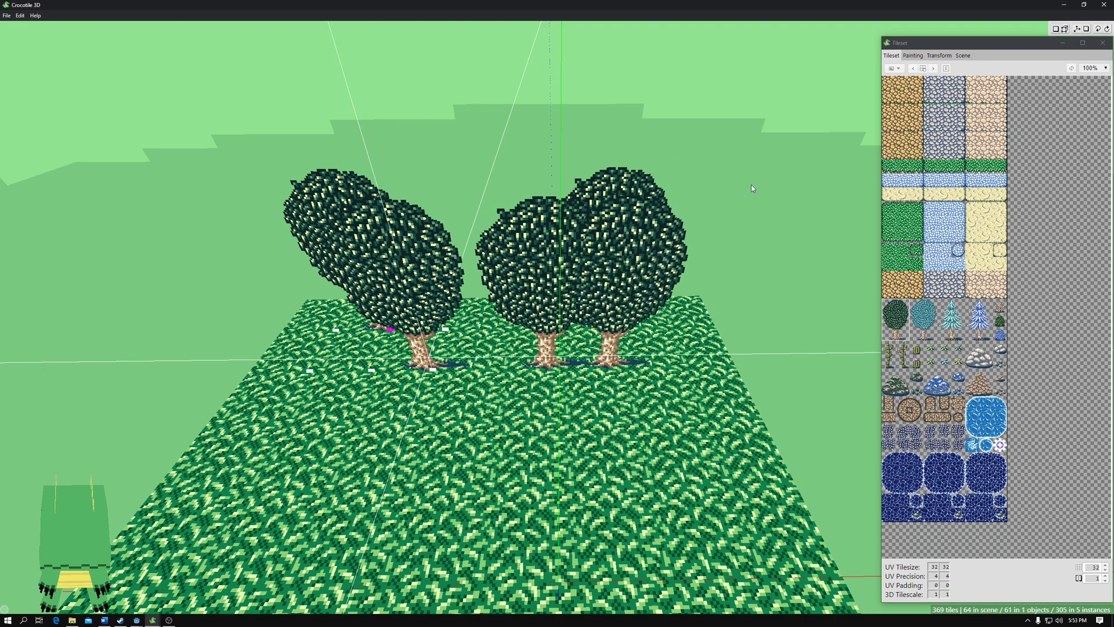
Set the grid snap to 16 and place another Tree in the middle of the group
drag(756, 189, 1097, 563)
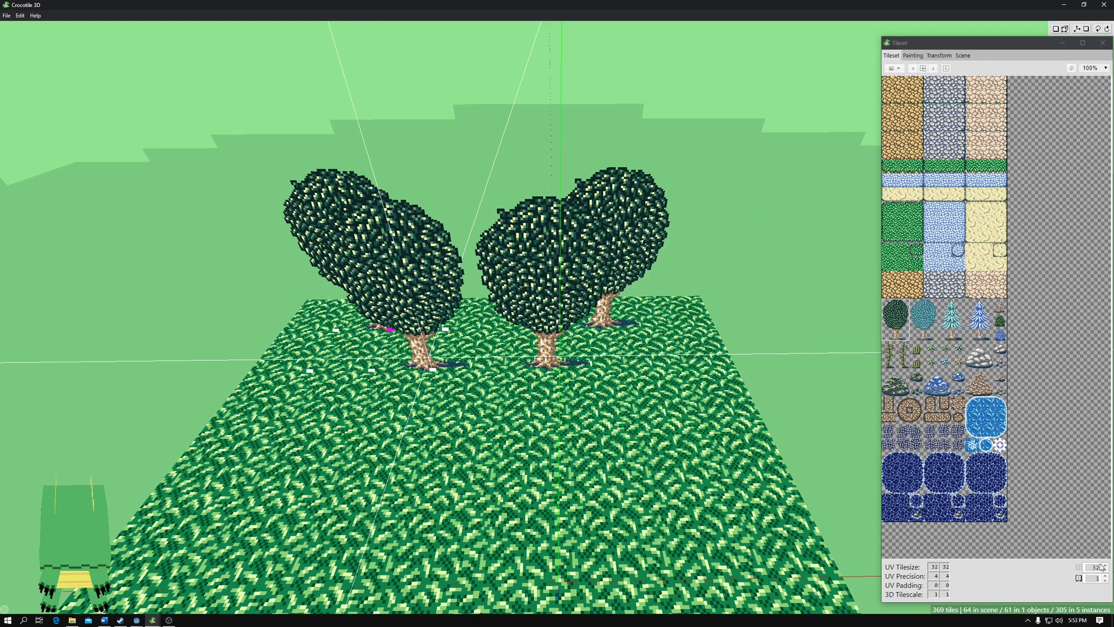
click(1099, 566)
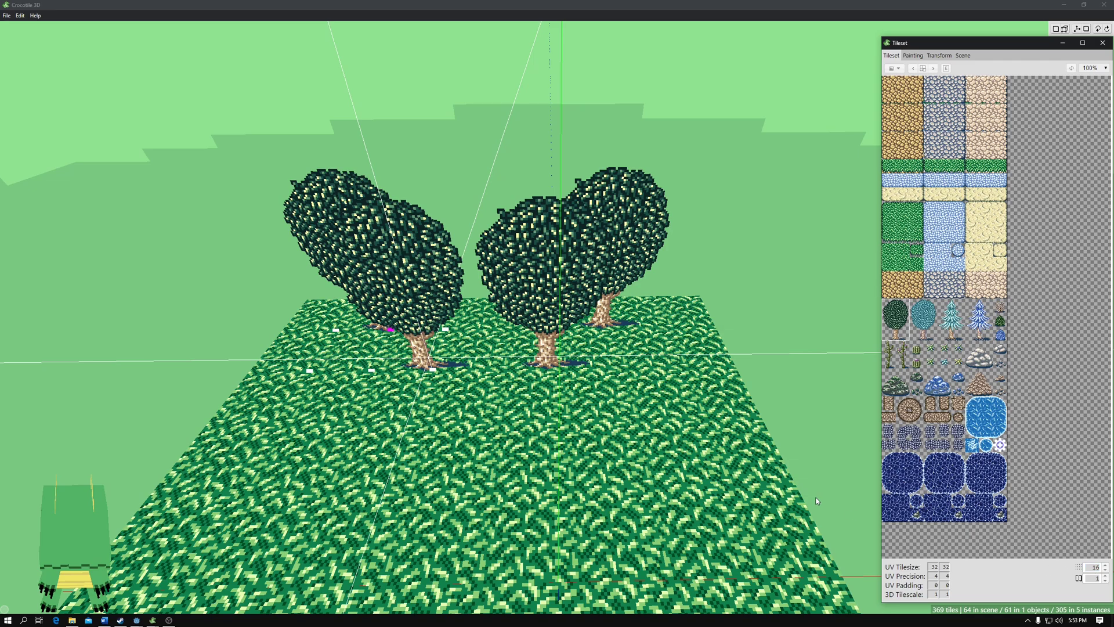
click(712, 220)
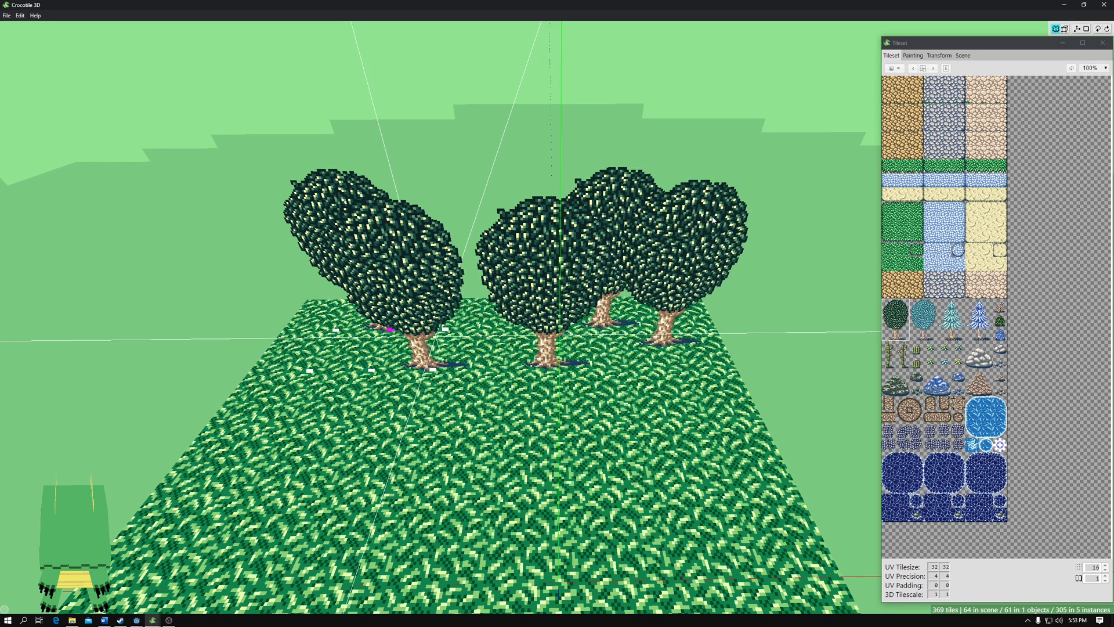
key(space)
key(space)
click(510, 221)
key(space)
drag(509, 221, 605, 337)
scroll(605, 342, down, 4)
key(space)
Examine the group of trees on the grass from close up, far away and different angles
right_drag(606, 344, 597, 305)
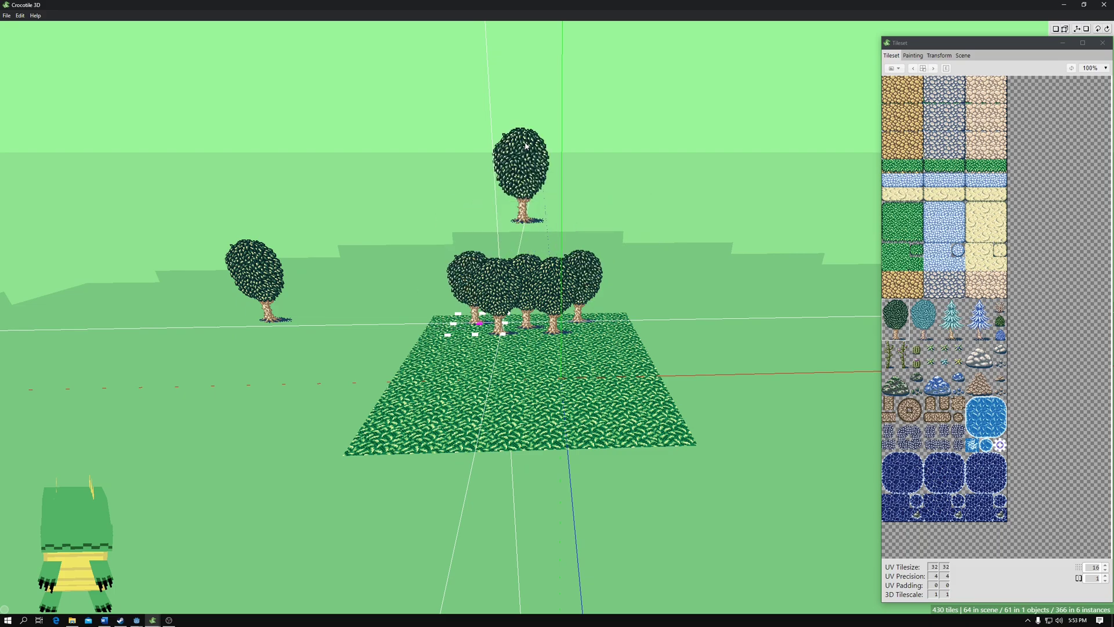
scroll(564, 220, up, 4)
key(space)
drag(545, 290, 558, 552)
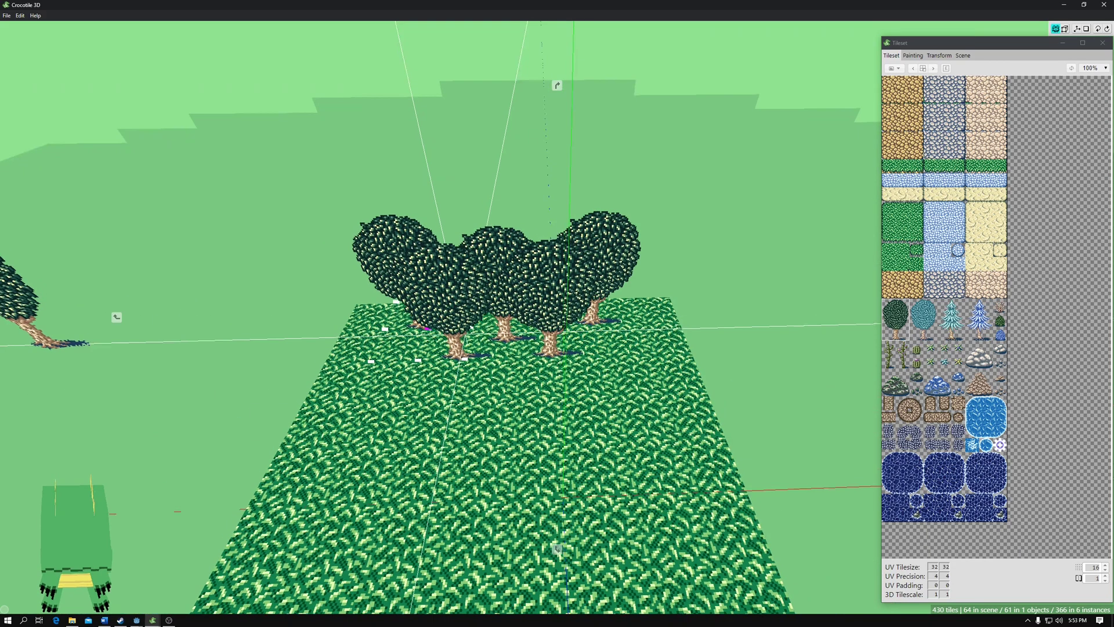
mouse_move(504, 168)
right_down()
mouse_move(508, 207)
mouse_move(504, 160)
right_up()
scroll(505, 203, up, 5)
scroll(557, 318, down, 5)
right_drag(593, 524, 659, 449)
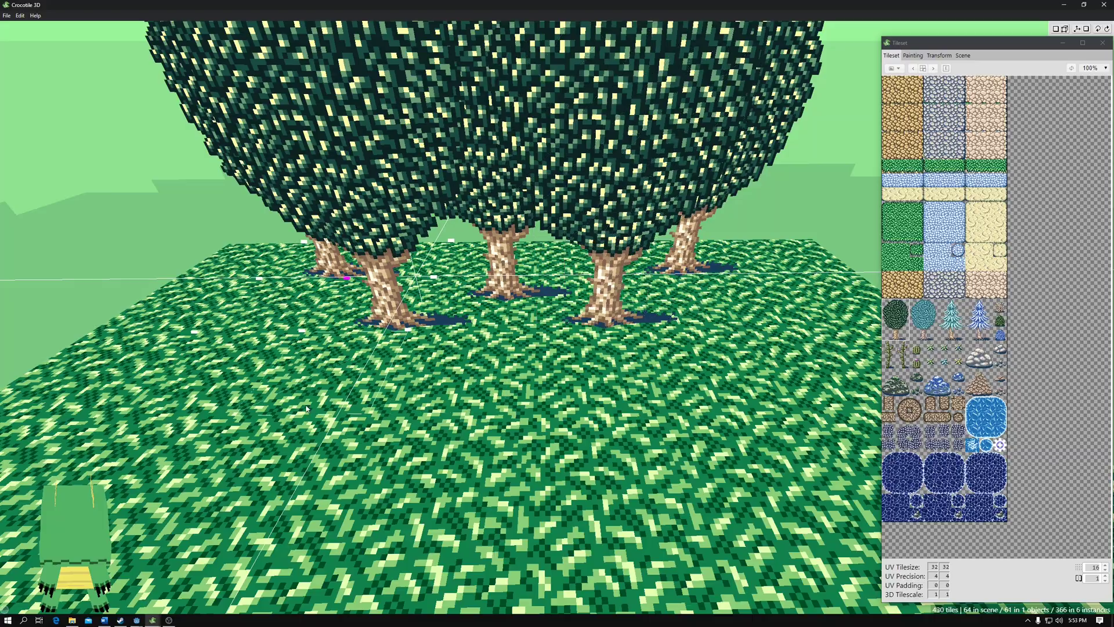
key(space)
drag(525, 377, 610, 348)
key(space)
drag(418, 256, 463, 282)
scroll(463, 283, down, 4)
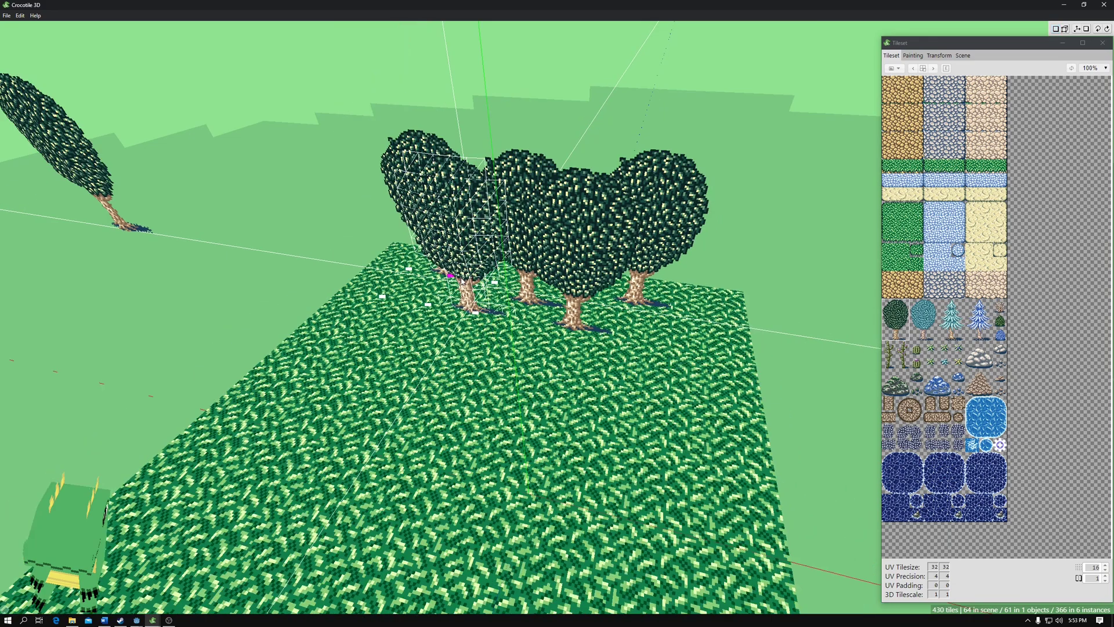
Enable billboarding in the Tree object's properties
click(963, 58)
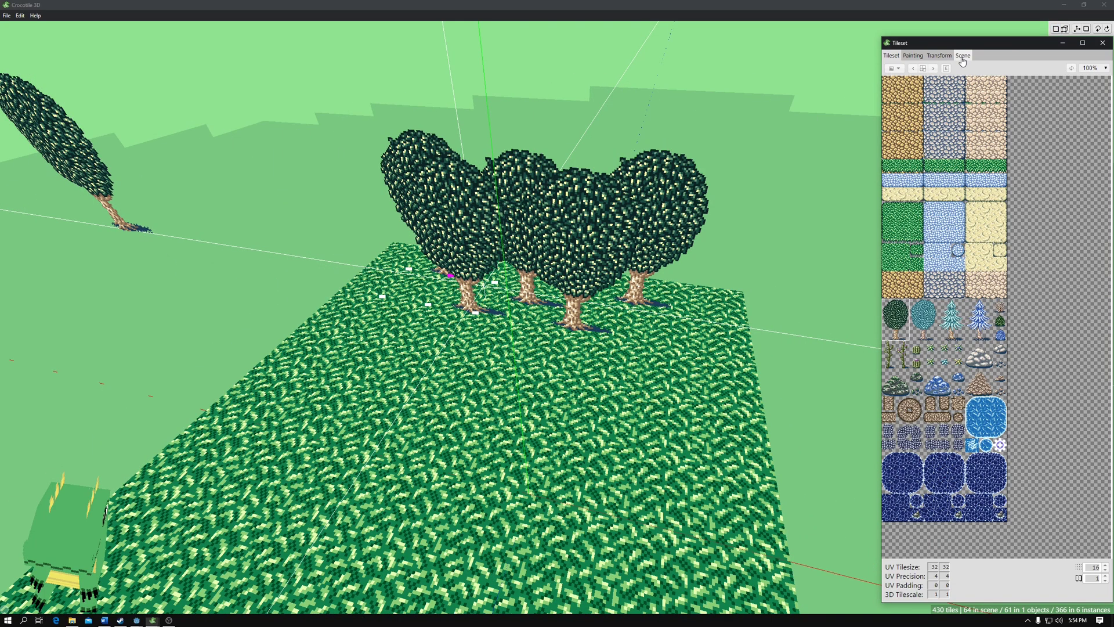
click(962, 58)
right_click(926, 86)
click(952, 93)
right_click(927, 86)
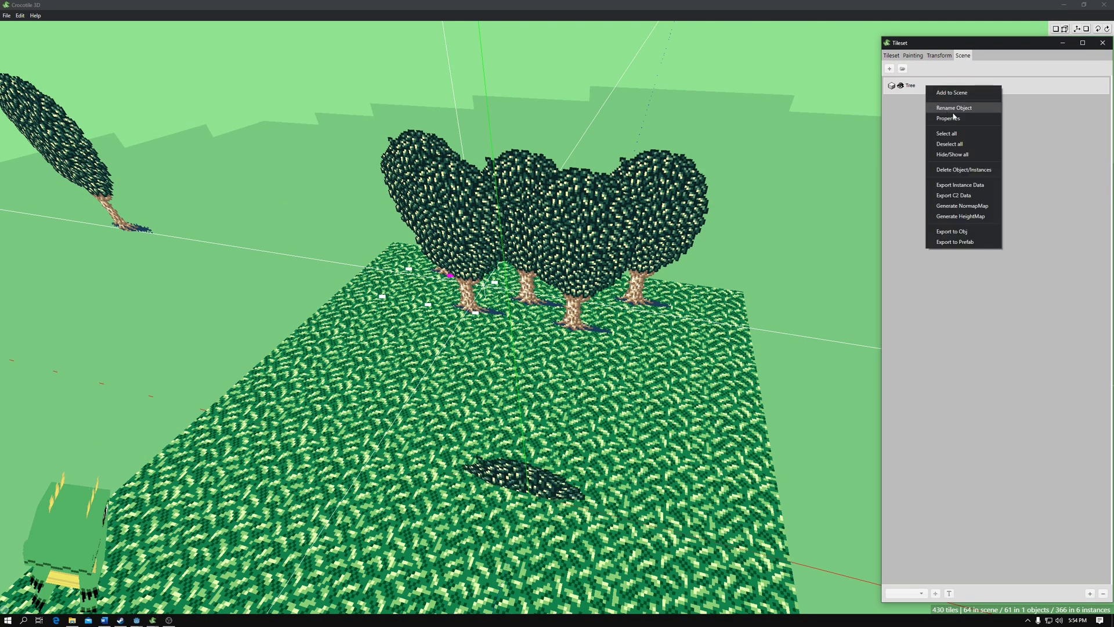
click(954, 119)
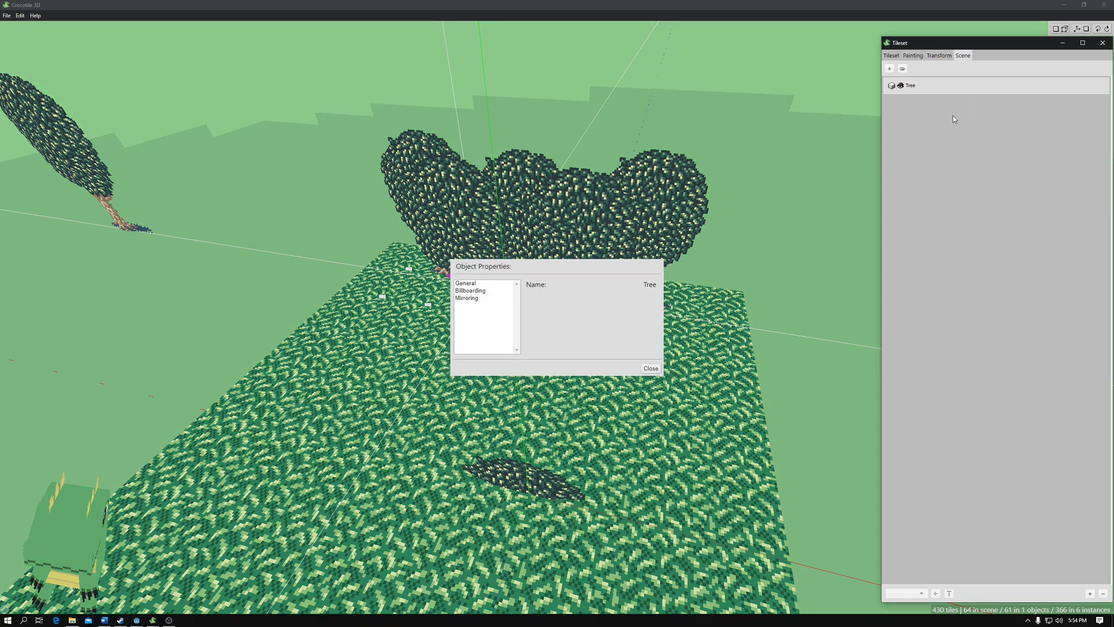
click(478, 291)
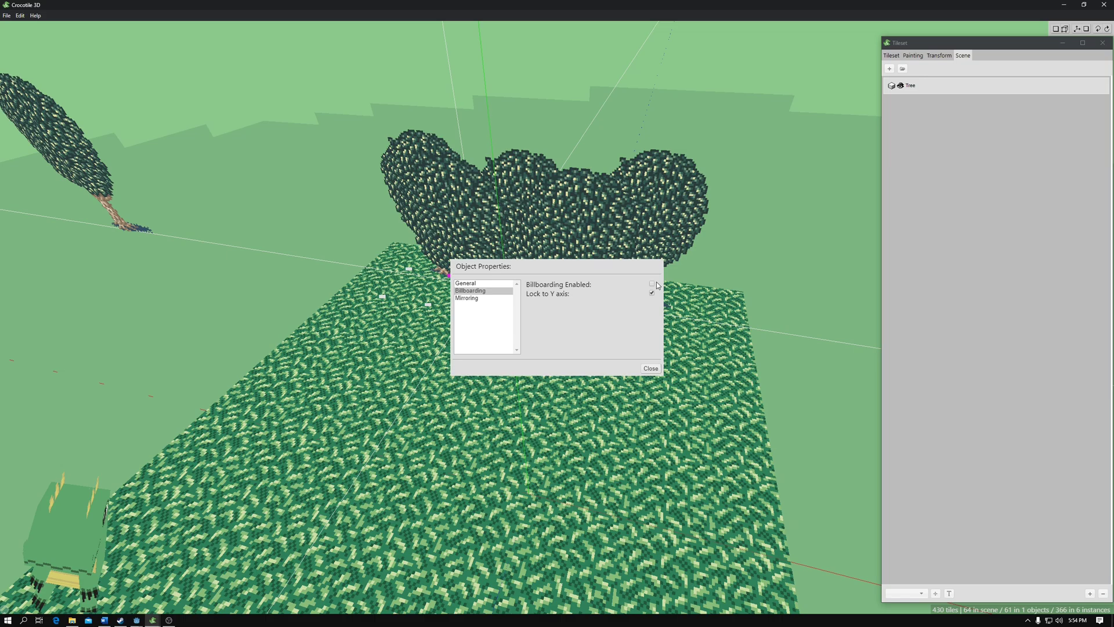
click(653, 284)
click(651, 368)
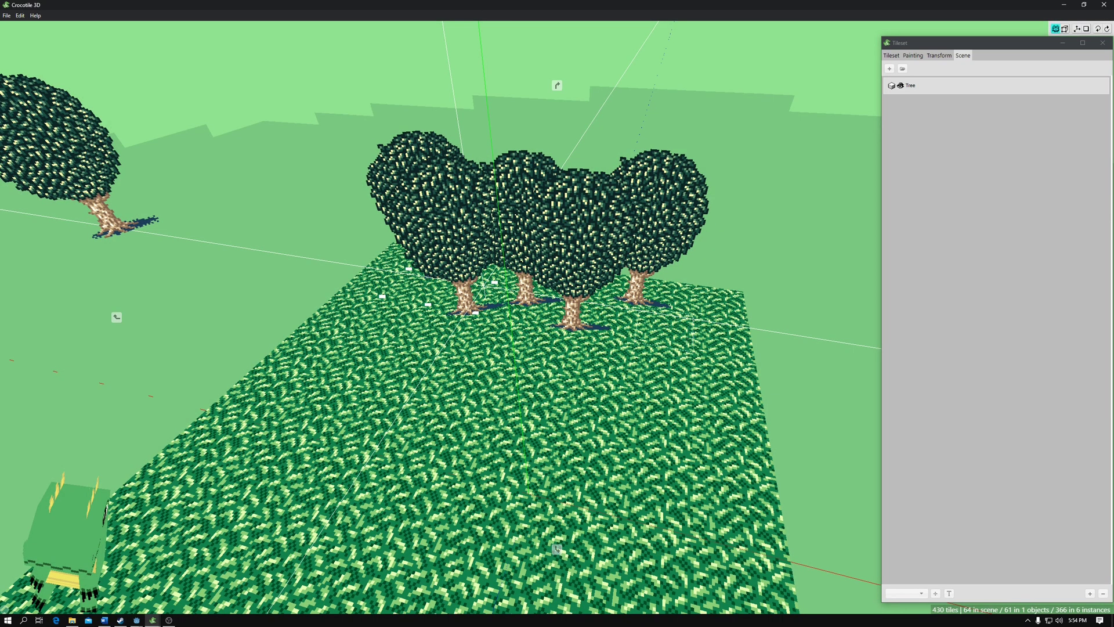
Examine from several angles how the billboarded trees face the camera
key(space)
key(d)
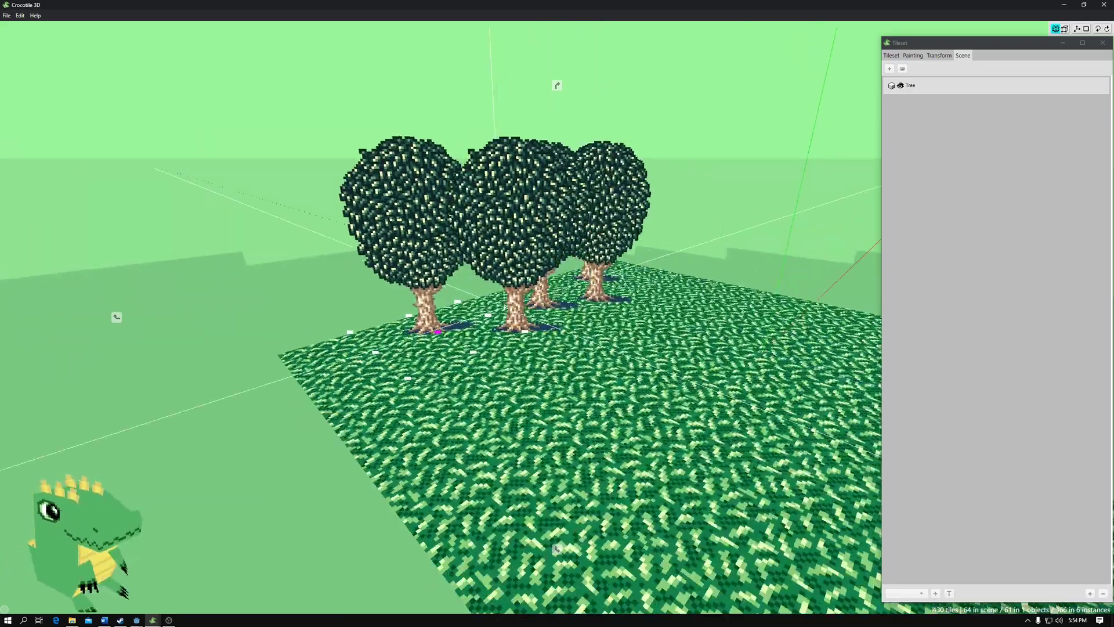
right_drag(522, 346, 681, 361)
key(a)
scroll(681, 361, up, 4)
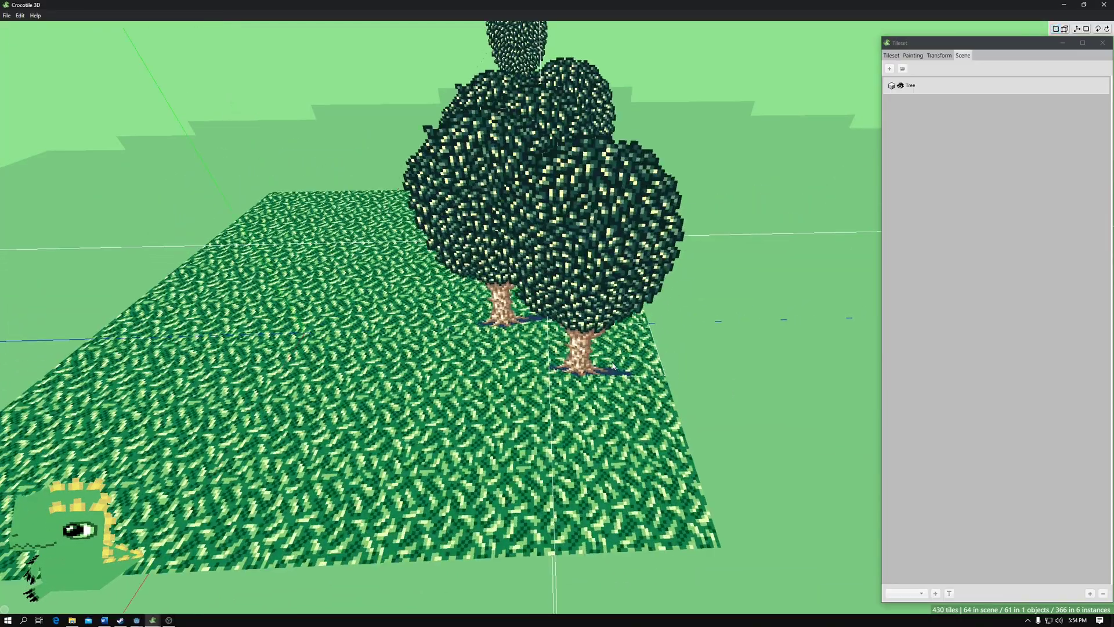
right_drag(709, 401, 627, 383)
scroll(627, 360, down, 6)
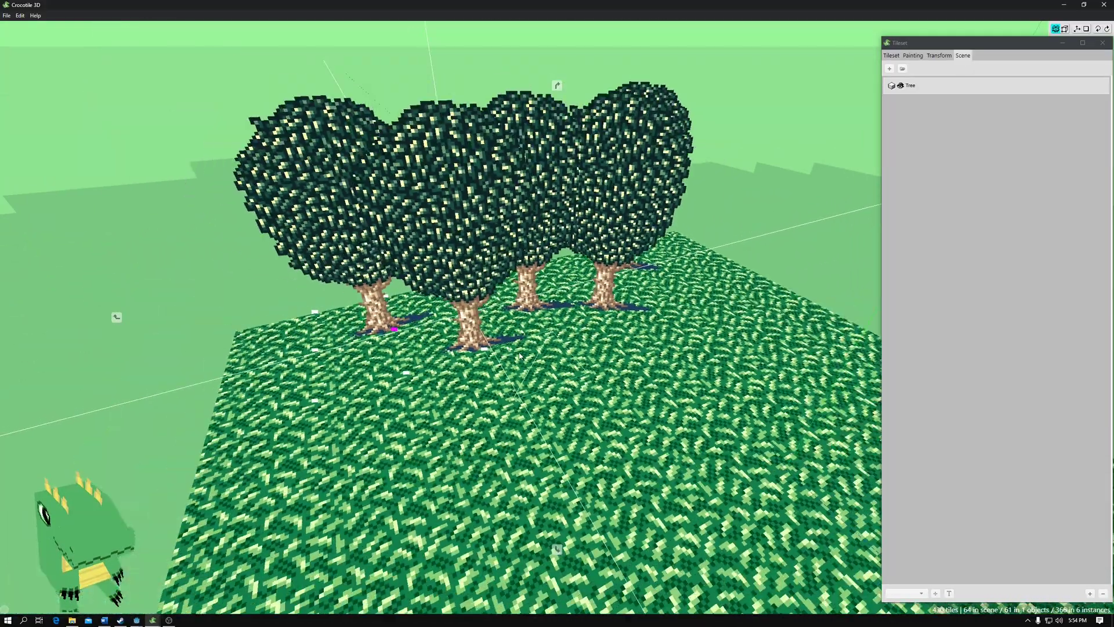
right_drag(615, 342, 336, 293)
Turn off both Lock to Y axis and billboarding in the Tree object's properties, and view its mirroring settings
click(953, 86)
right_click(953, 87)
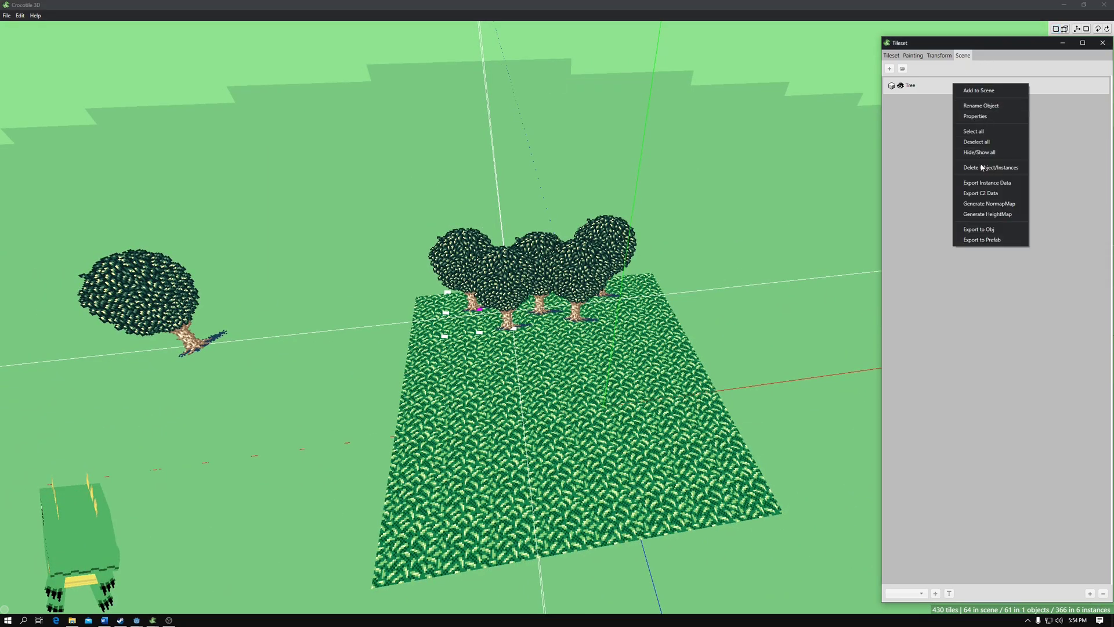
click(912, 117)
right_click(943, 86)
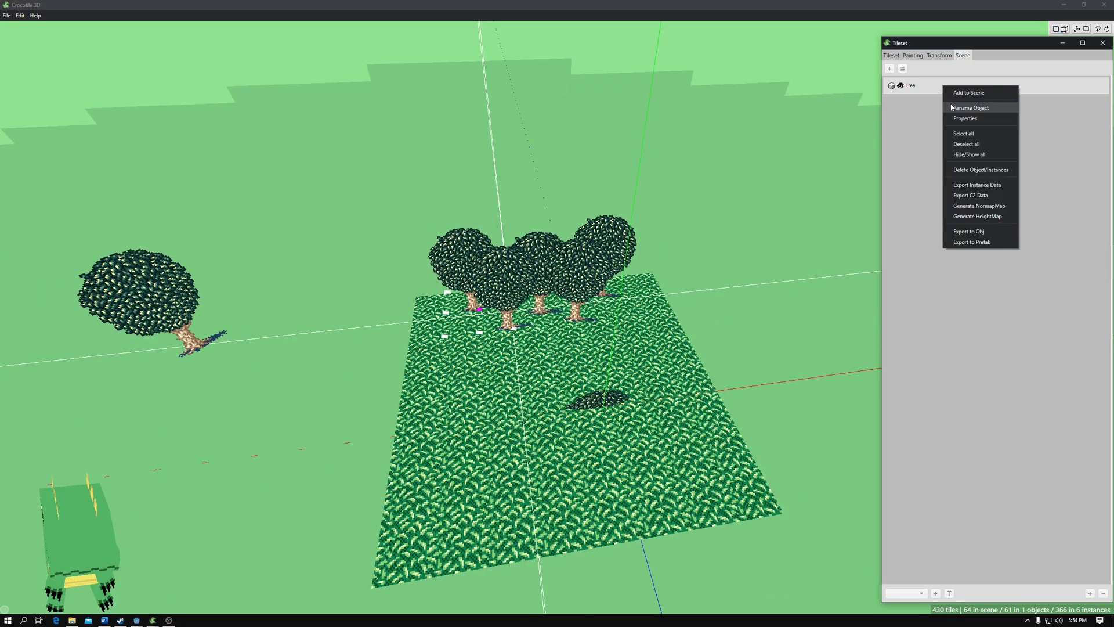
click(992, 119)
click(472, 291)
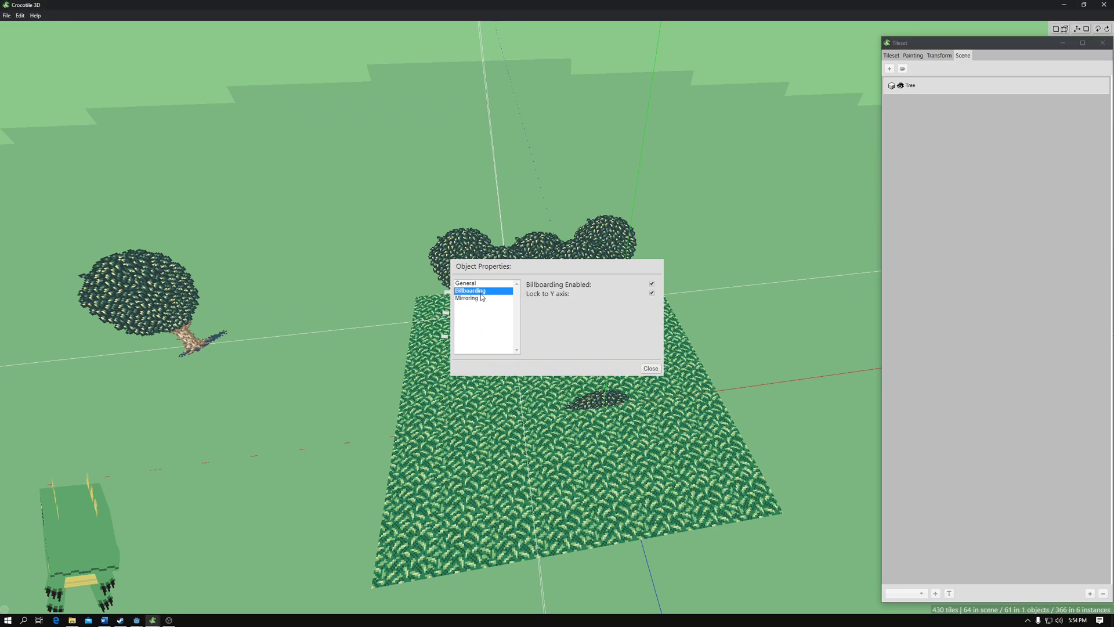
click(652, 293)
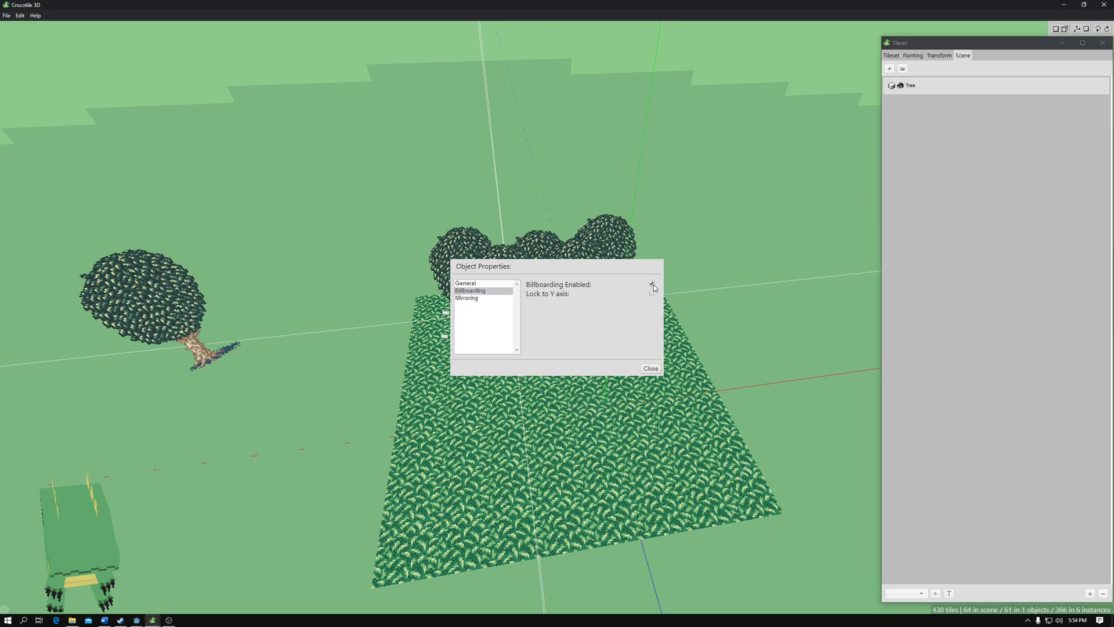
click(651, 284)
click(491, 299)
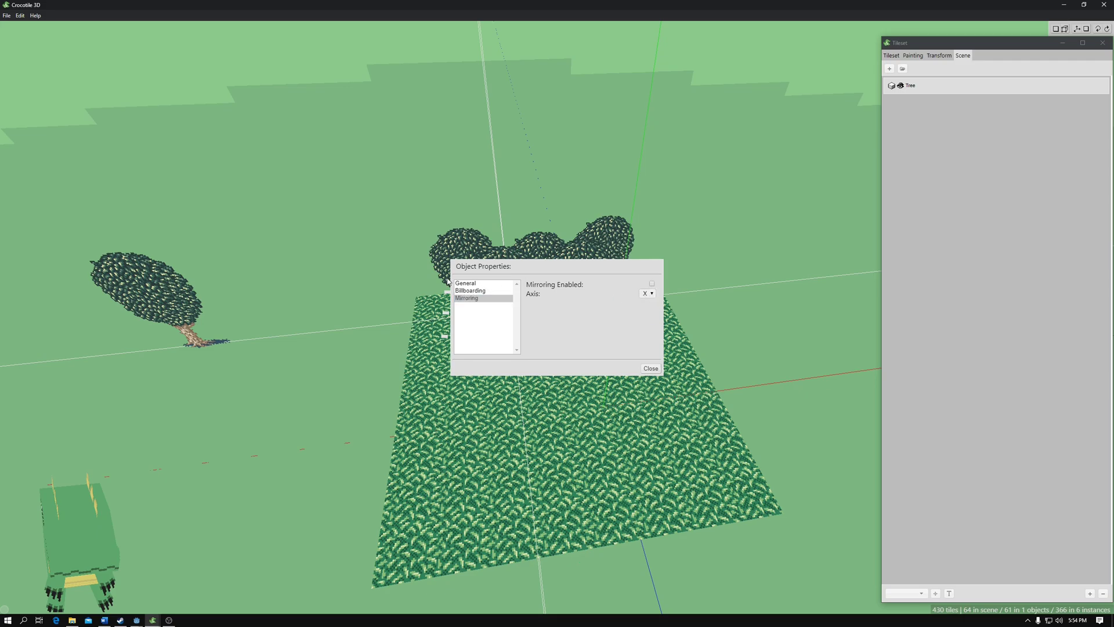
click(653, 367)
Close the Tree object's properties, return to the tileset and resume drawing tiles on the grass field
key(space)
drag(645, 389, 616, 379)
scroll(656, 360, down, 2)
key(space)
click(891, 62)
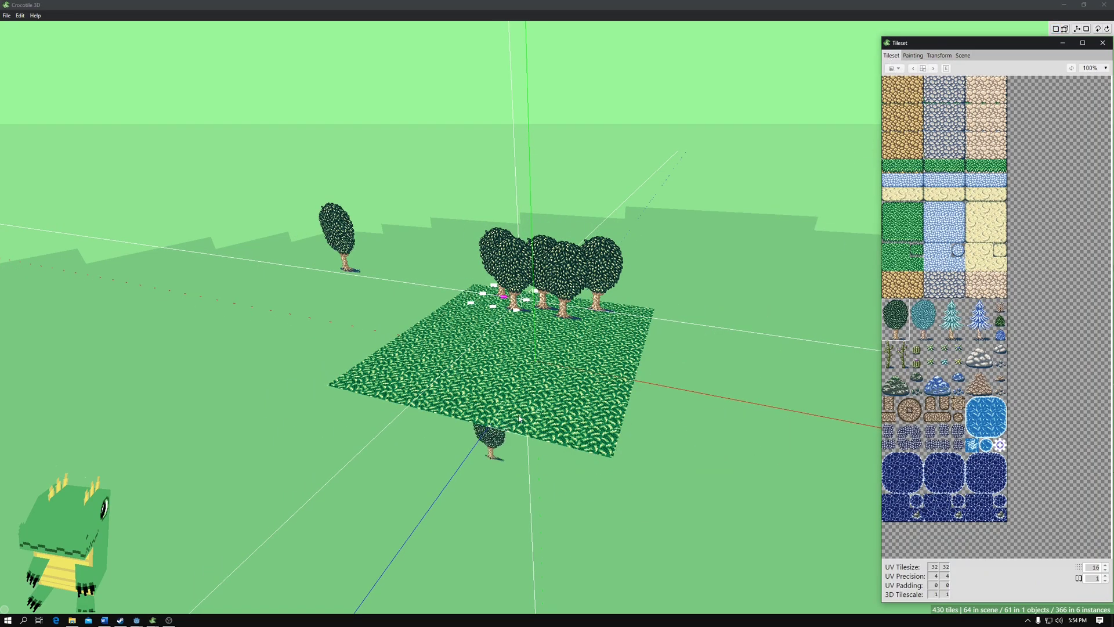
key(space)
drag(476, 406, 561, 448)
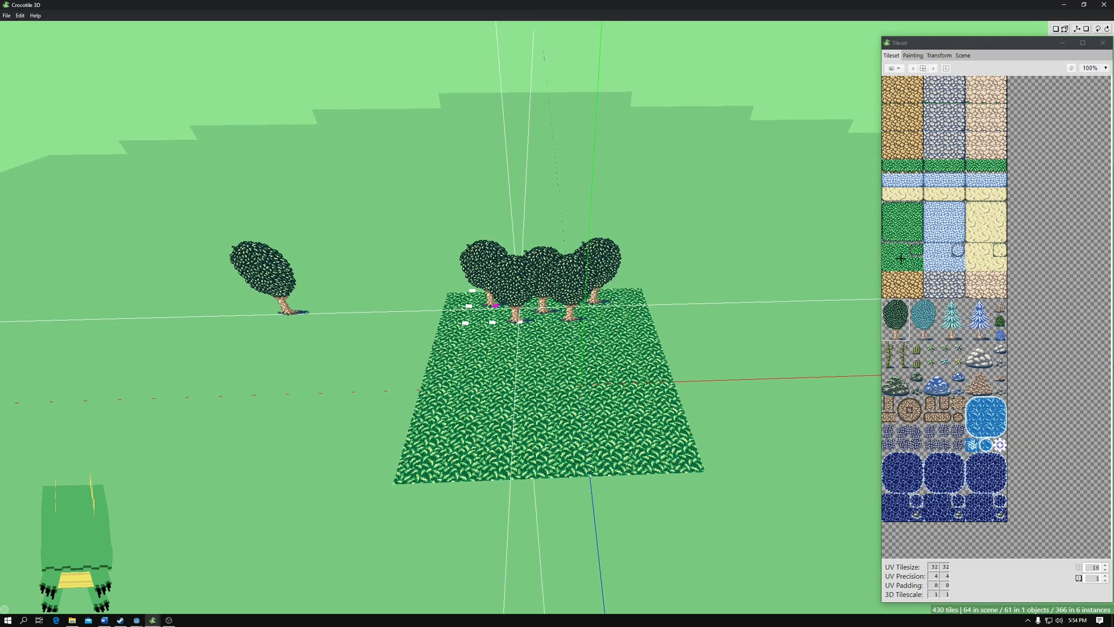
key(Tab)
click(607, 360)
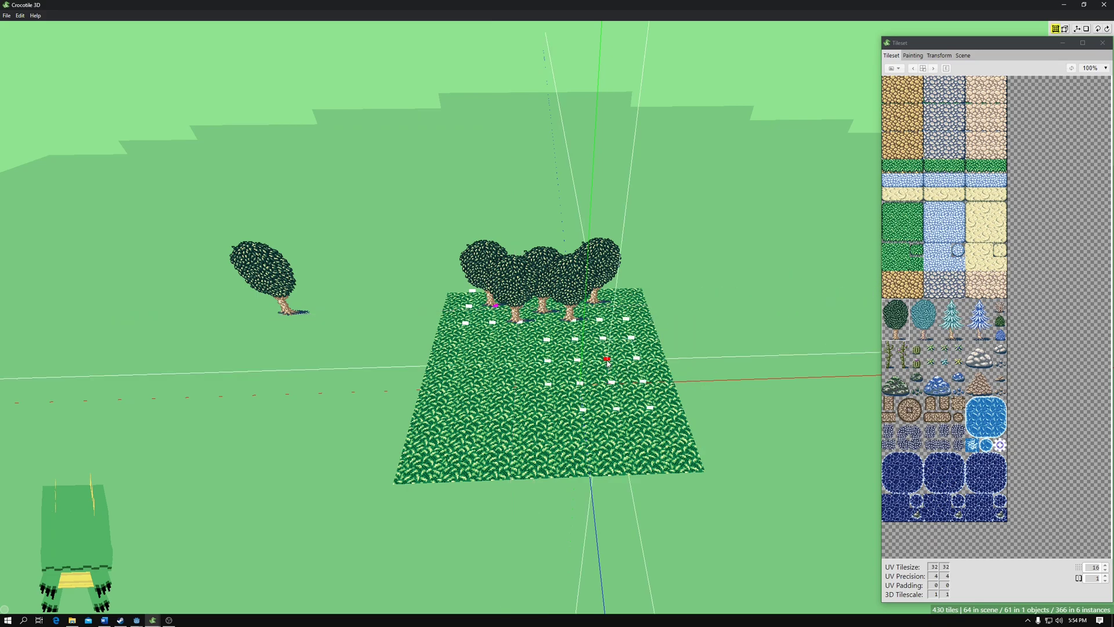
click(1087, 567)
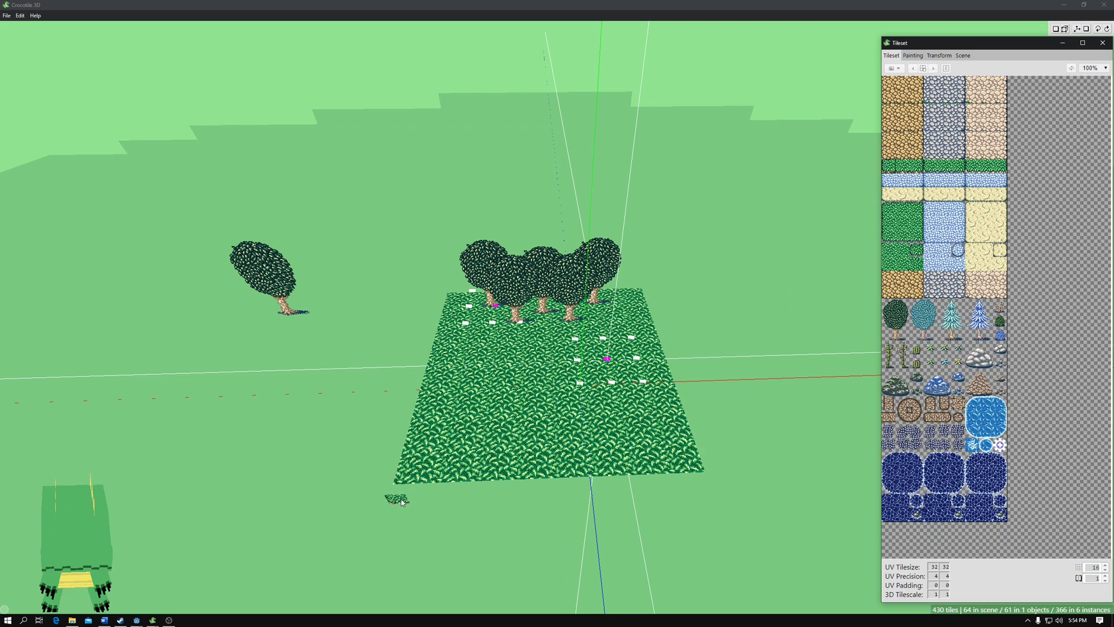
Place grass corner tiles from the tileset at the two back corners of the grass field
key(space)
drag(413, 492, 458, 477)
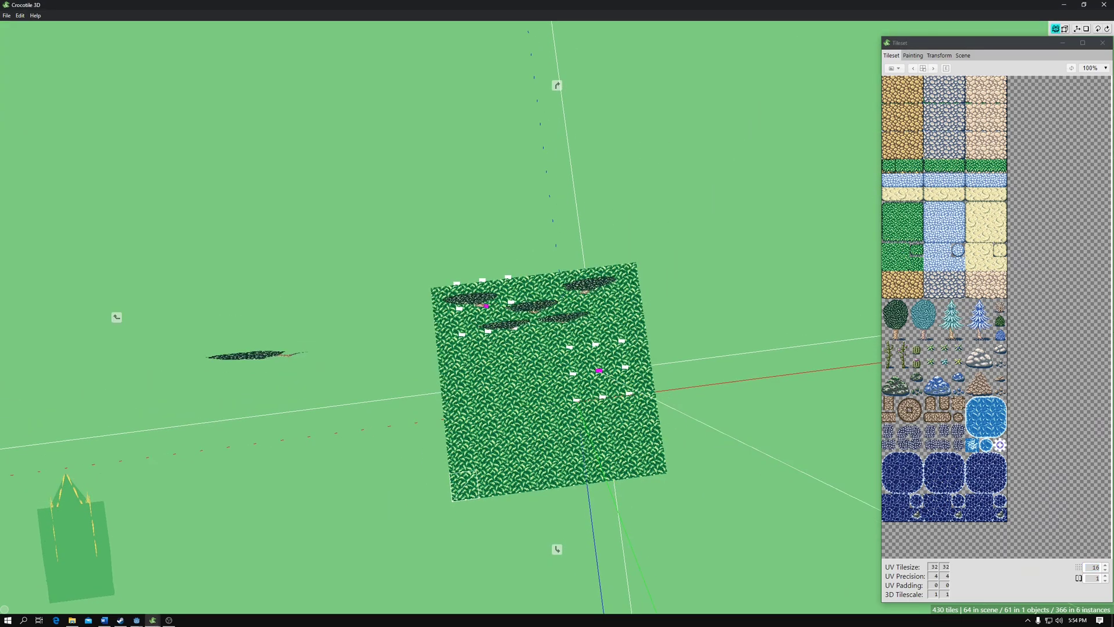
right_drag(469, 477, 488, 374)
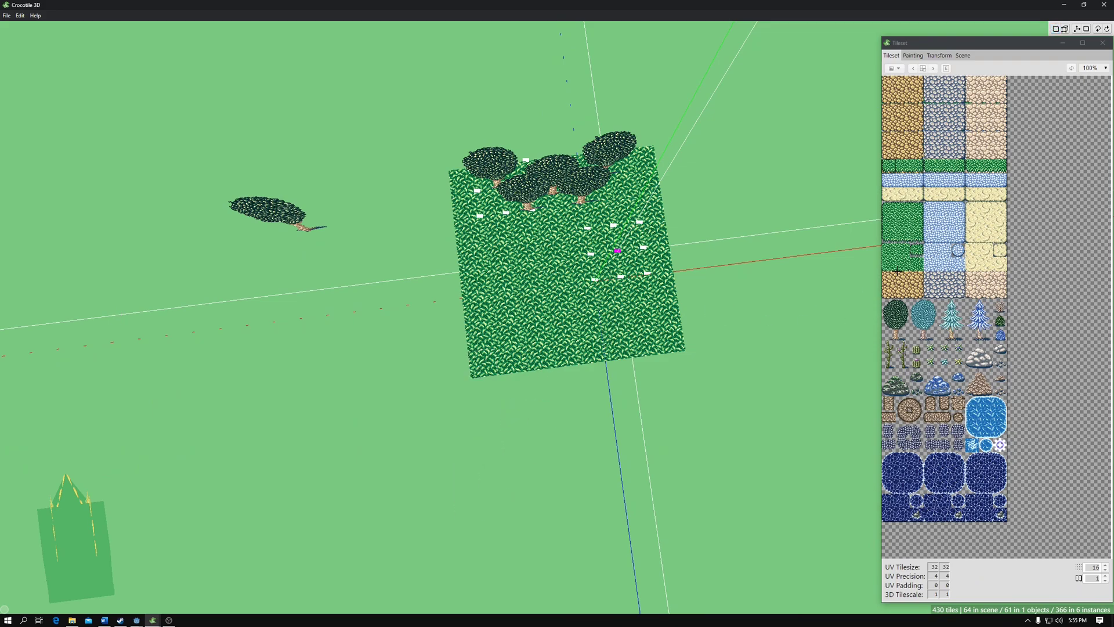
click(889, 209)
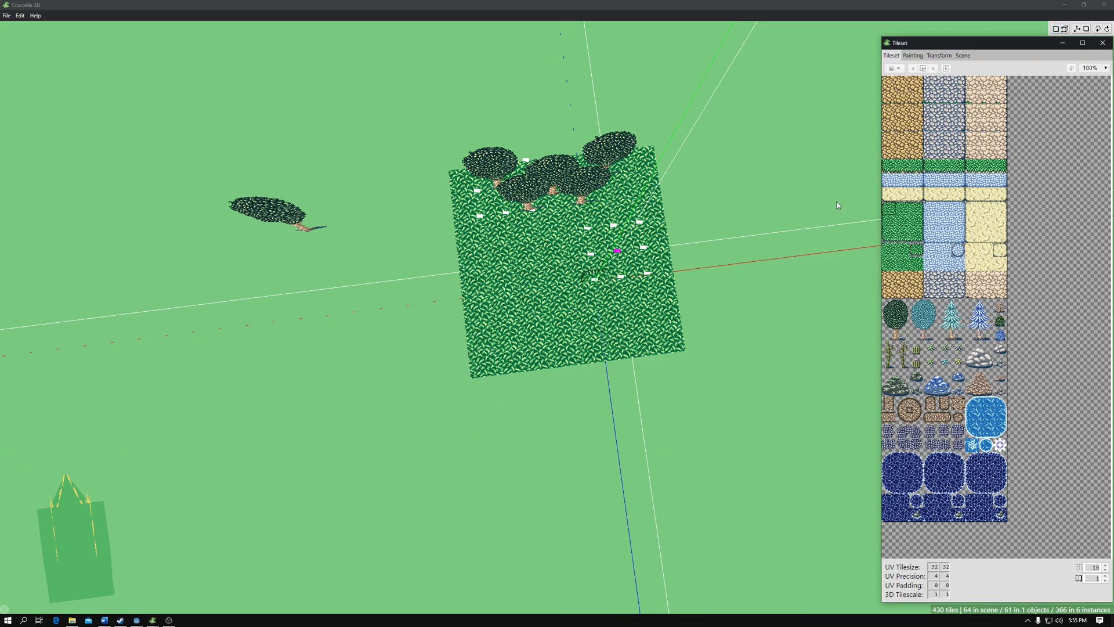
click(434, 160)
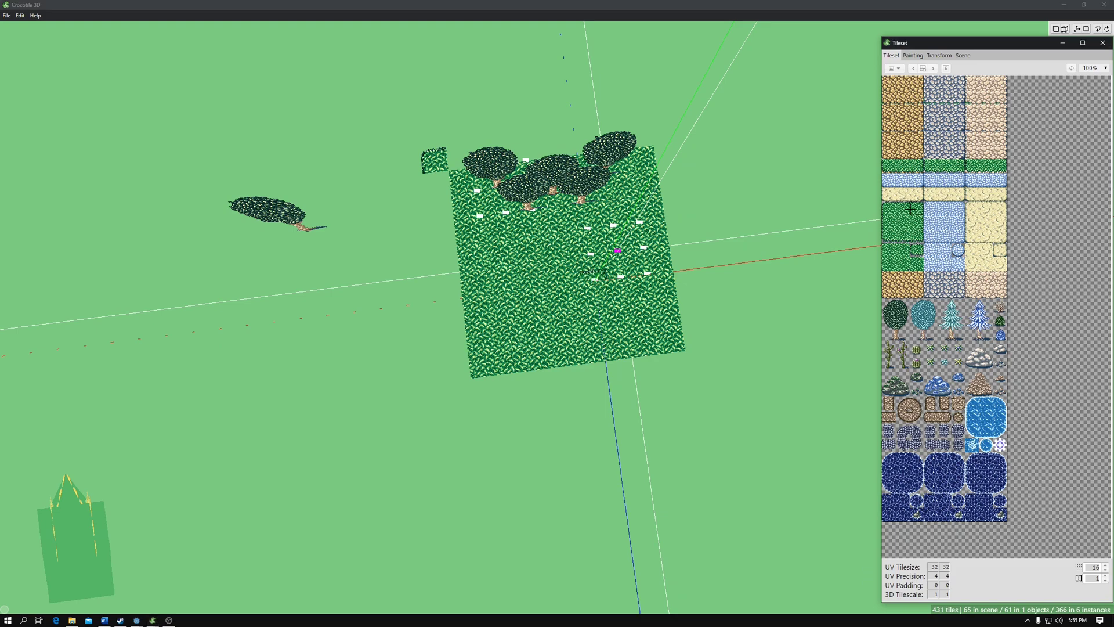
click(664, 132)
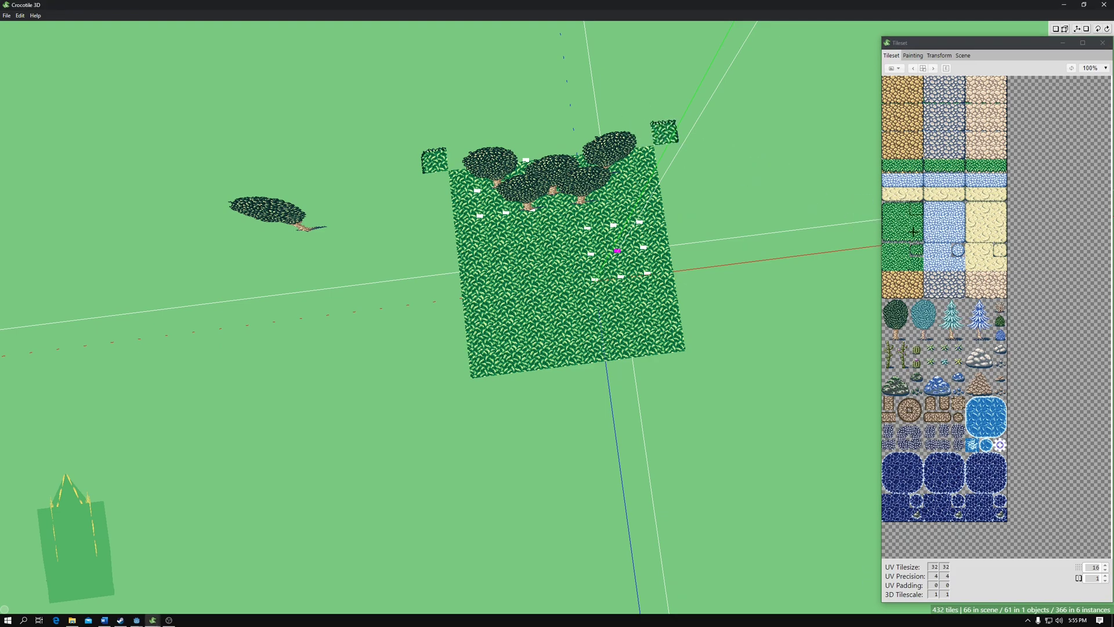
Draw the matching grass edge tiles along the right and left sides of the field
click(917, 219)
drag(667, 157, 703, 344)
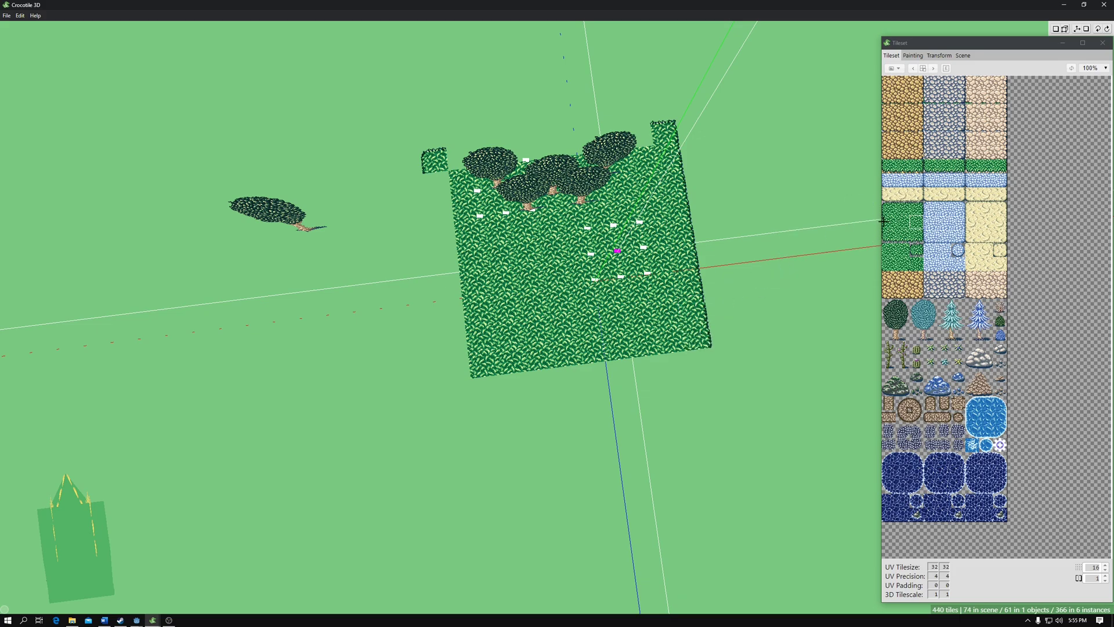
drag(437, 185, 450, 375)
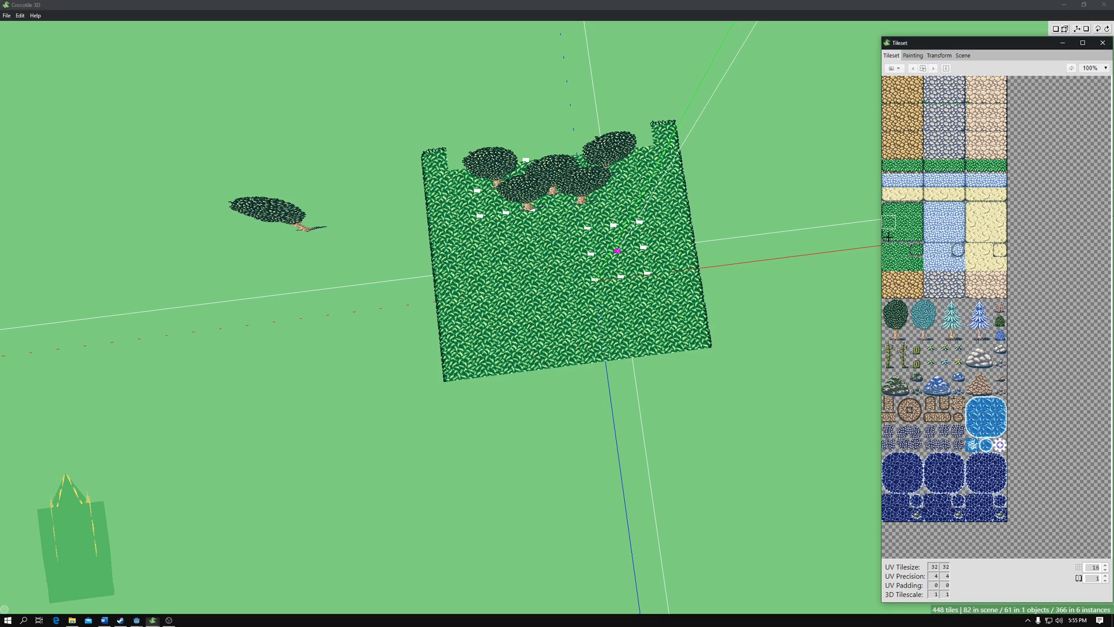
Complete the grass border with two front corner tiles and edge tiles along the front and back
click(458, 394)
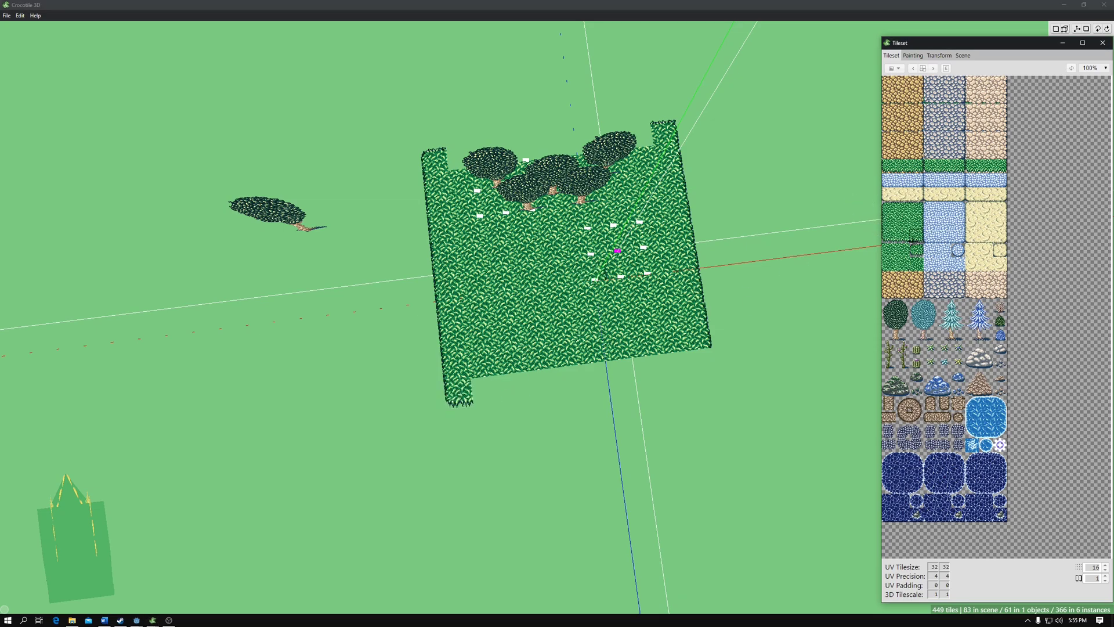
click(701, 362)
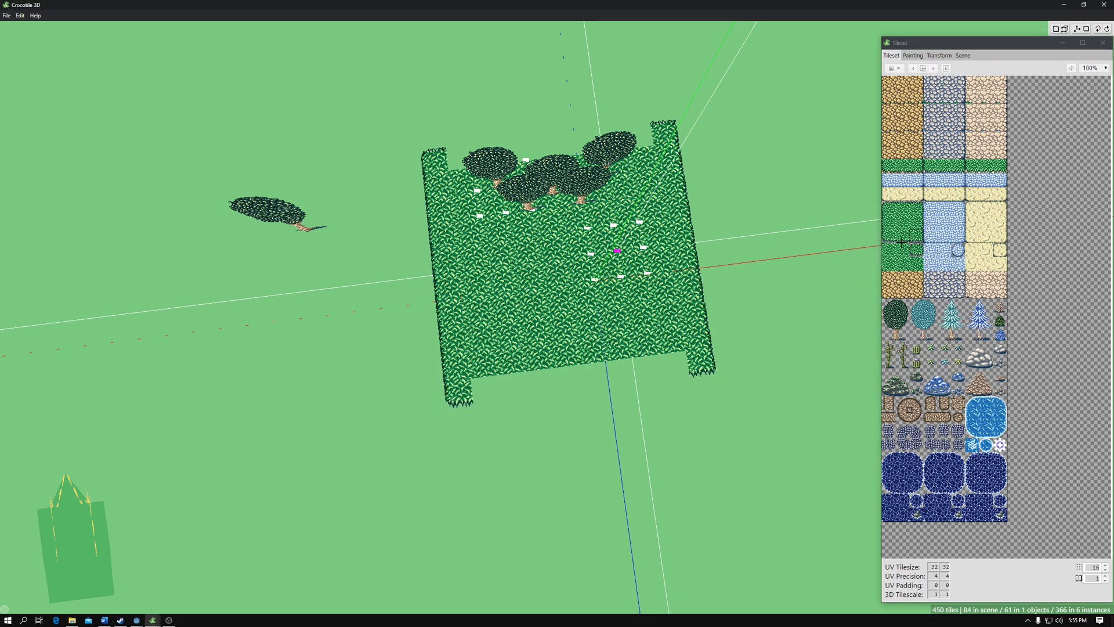
drag(486, 388, 689, 365)
click(513, 143)
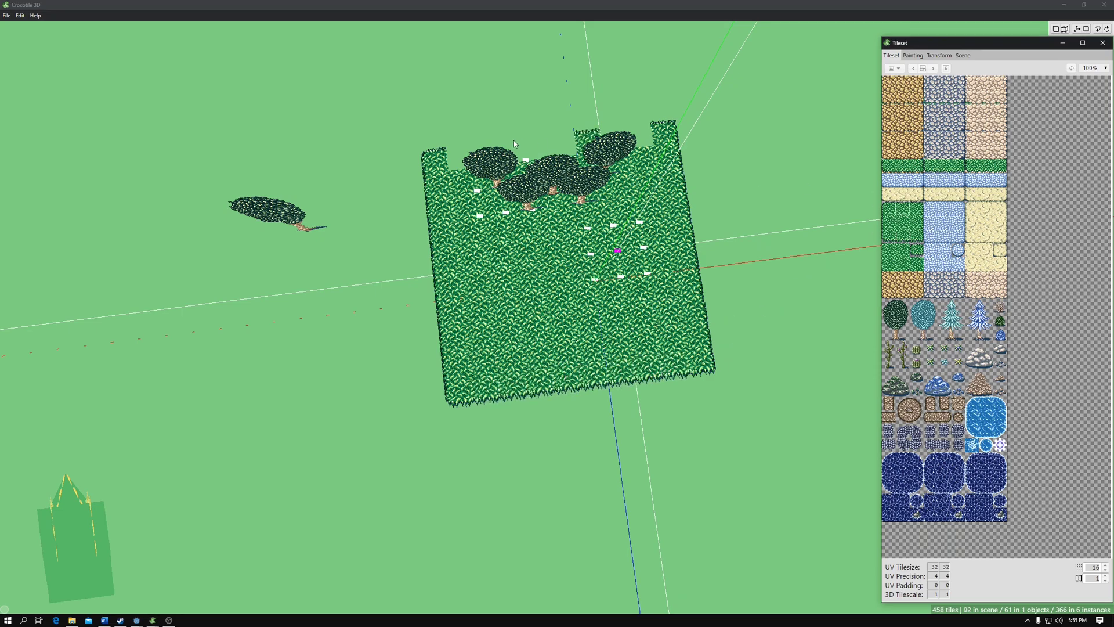
mouse_move(458, 139)
mouse_down()
mouse_move(638, 137)
mouse_move(607, 138)
mouse_move(589, 52)
mouse_move(616, 75)
mouse_up()
Delete the stray tree standing outside the grass field
key(space)
drag(557, 308, 642, 294)
scroll(626, 348, up, 6)
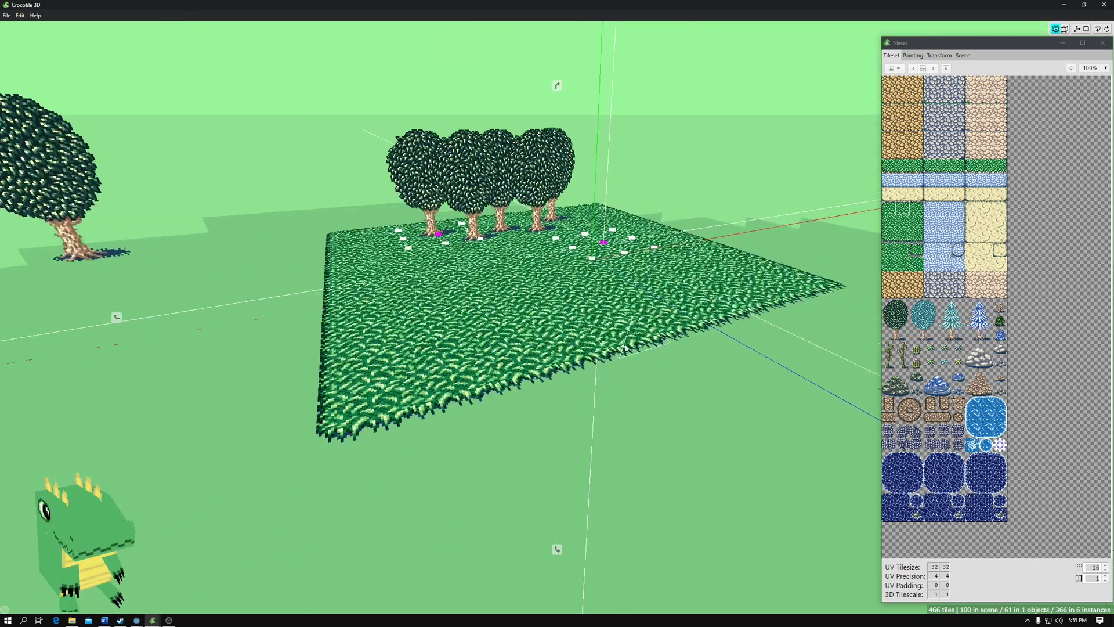
right_drag(627, 347, 336, 150)
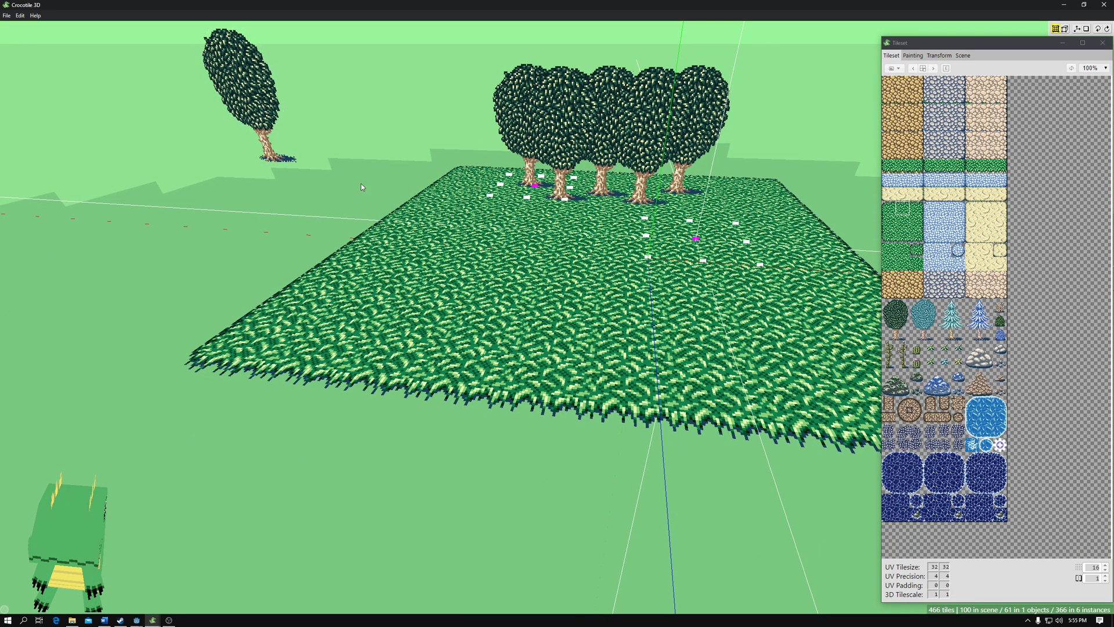
click(239, 112)
click(238, 112)
key(Delete)
key(space)
drag(444, 174, 638, 139)
right_drag(654, 136, 713, 105)
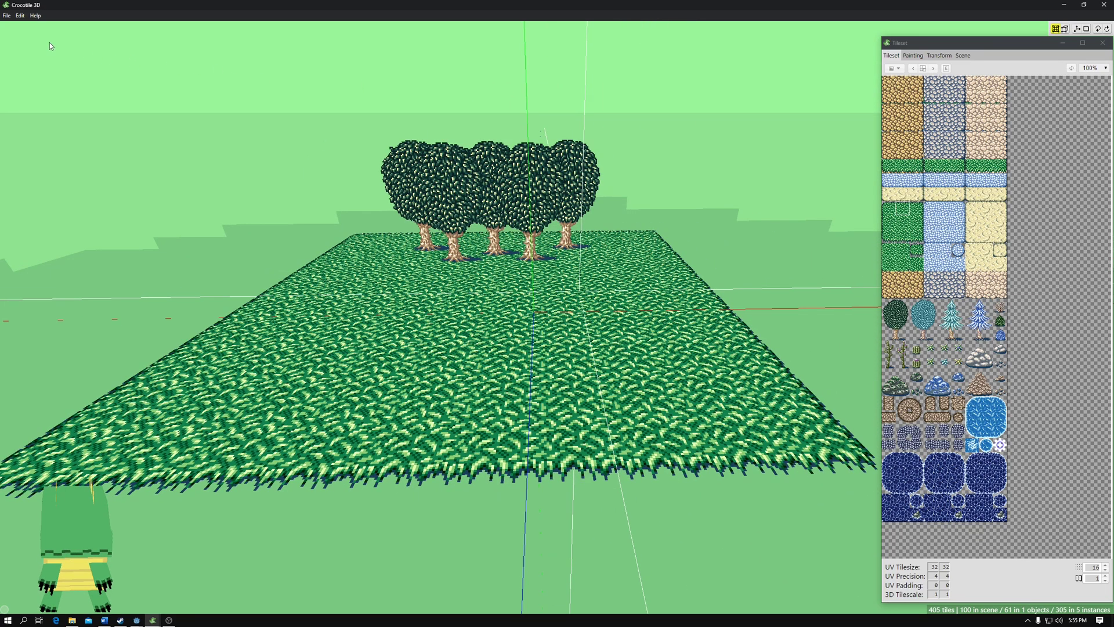
Set up the scene export as gltf with all objects included and merged vertices enabled
click(6, 15)
click(68, 90)
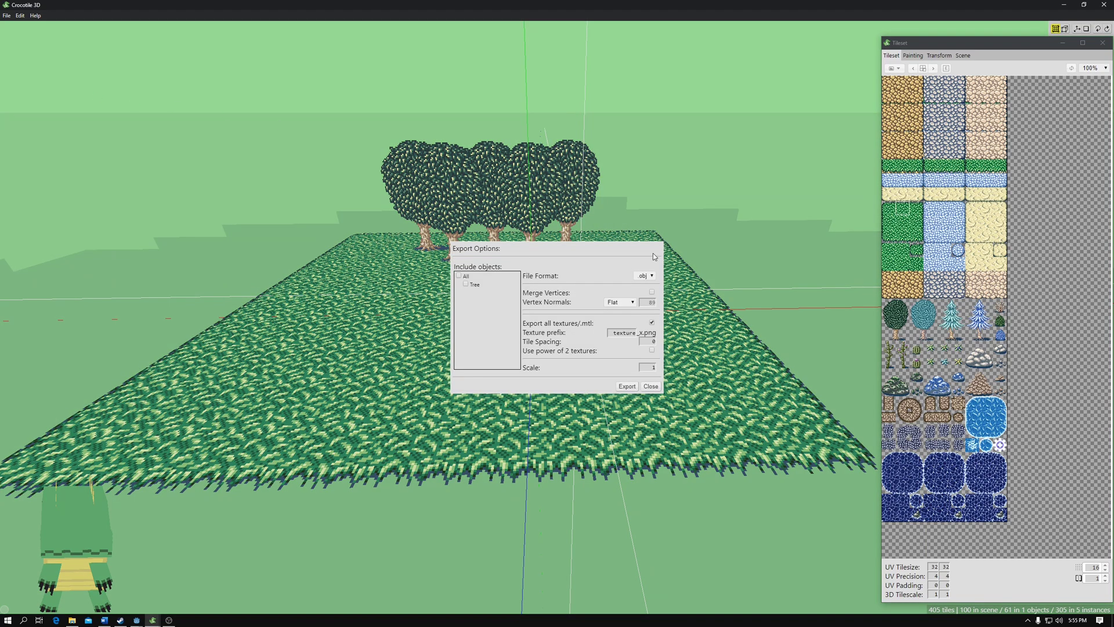
click(651, 276)
click(643, 291)
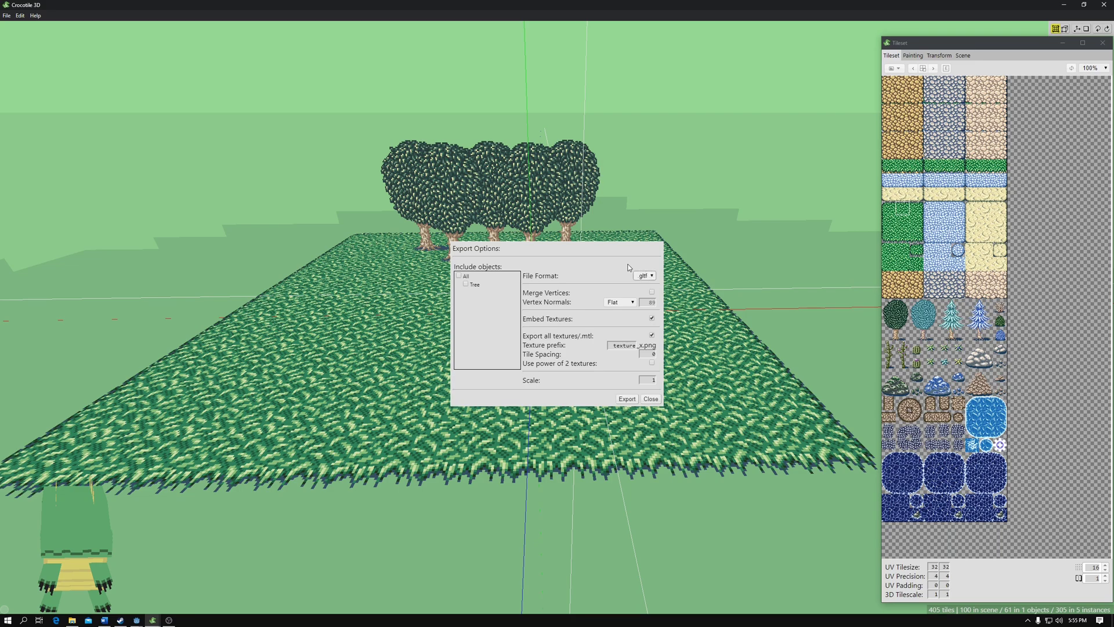
click(458, 277)
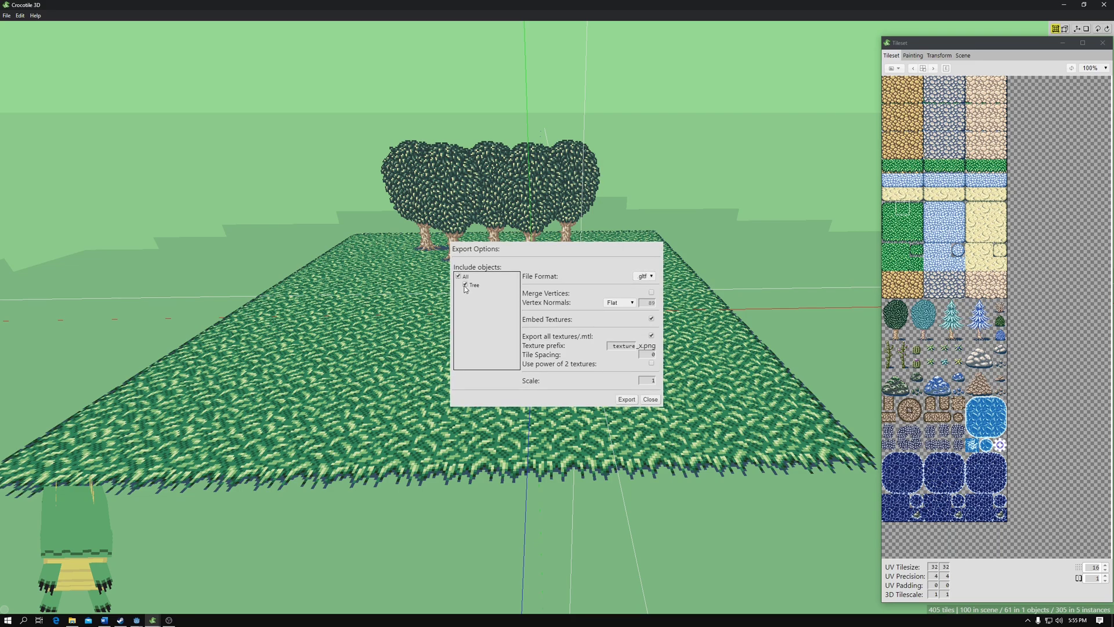
click(651, 292)
Start the export and choose the Crocotile_Demo folder in Documents as its destination
click(633, 400)
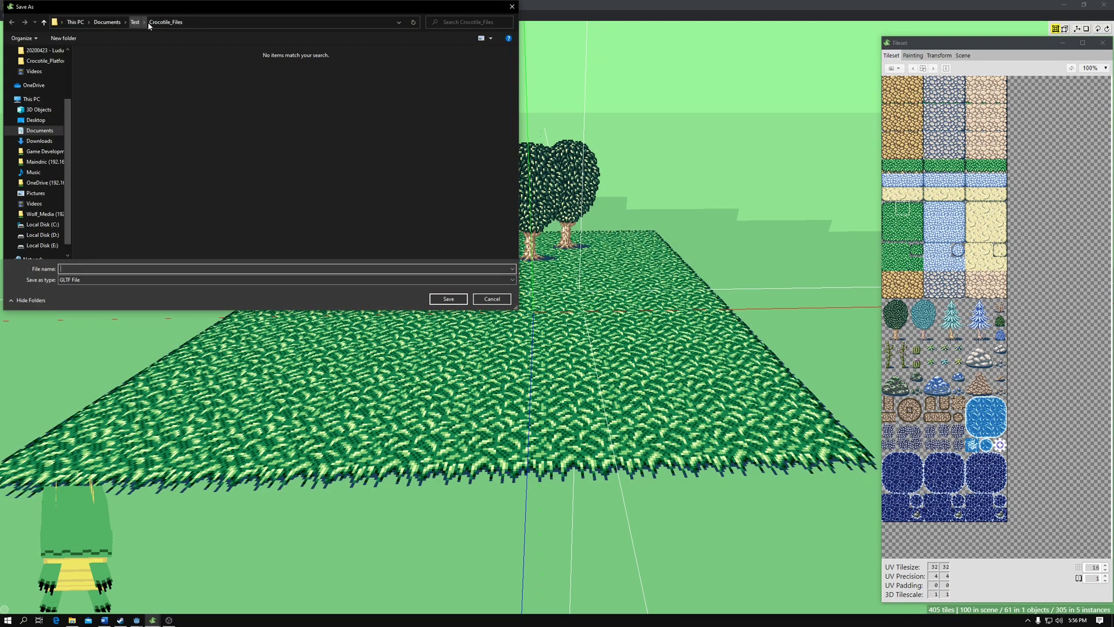
click(108, 22)
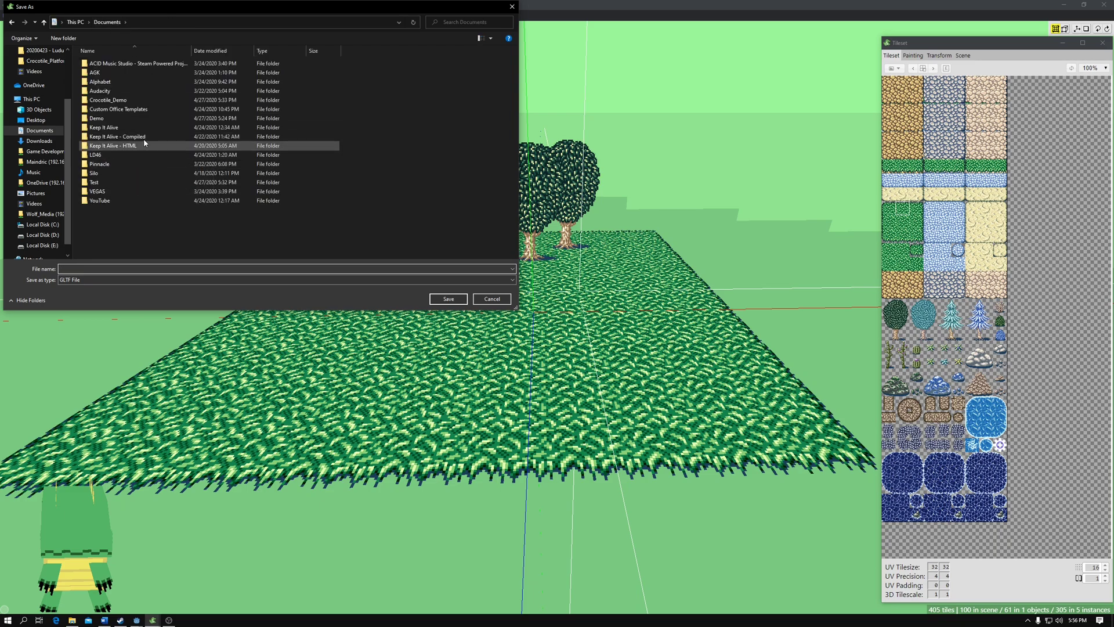
double_click(144, 99)
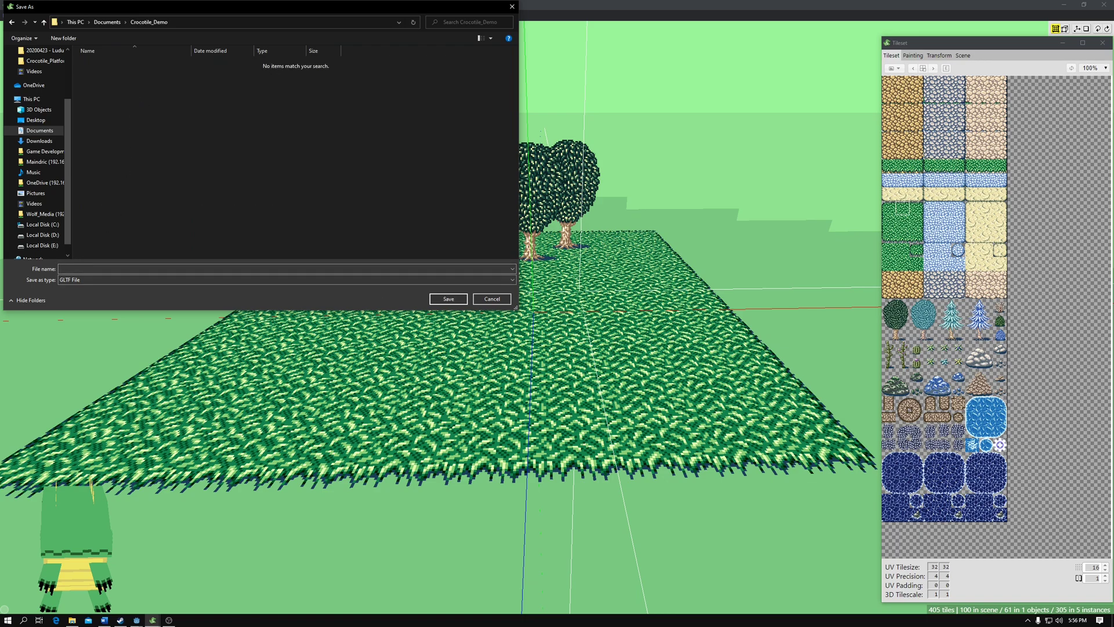
Switch to the Godot project manager and create the Crocotile_Demo project with the OpenGL ES 3.0 renderer
mouse_move(136, 619)
click(180, 580)
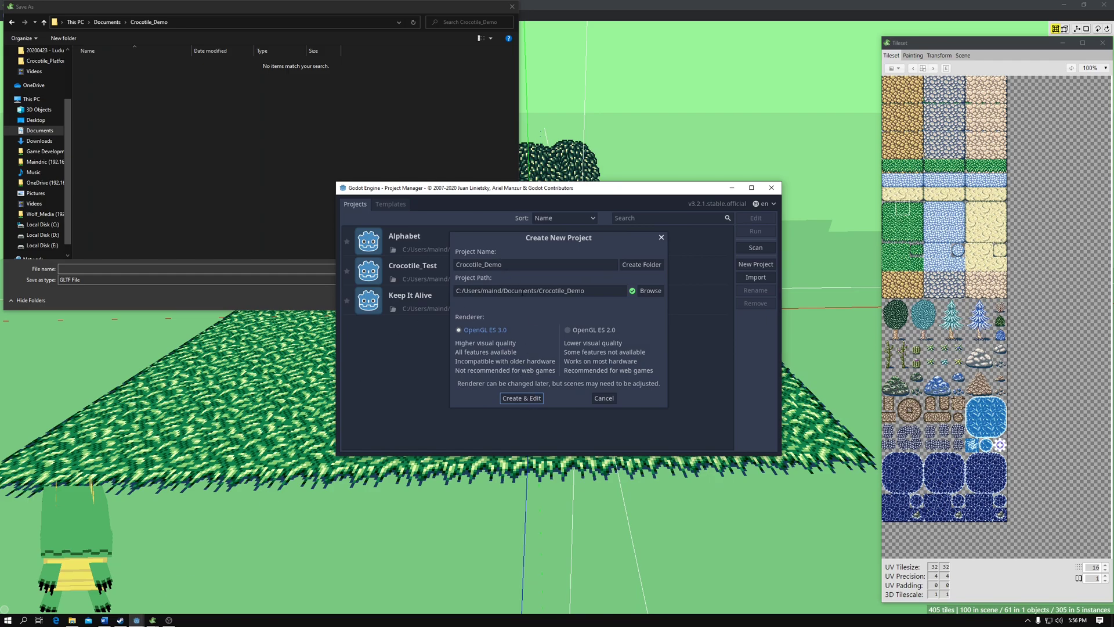
click(522, 398)
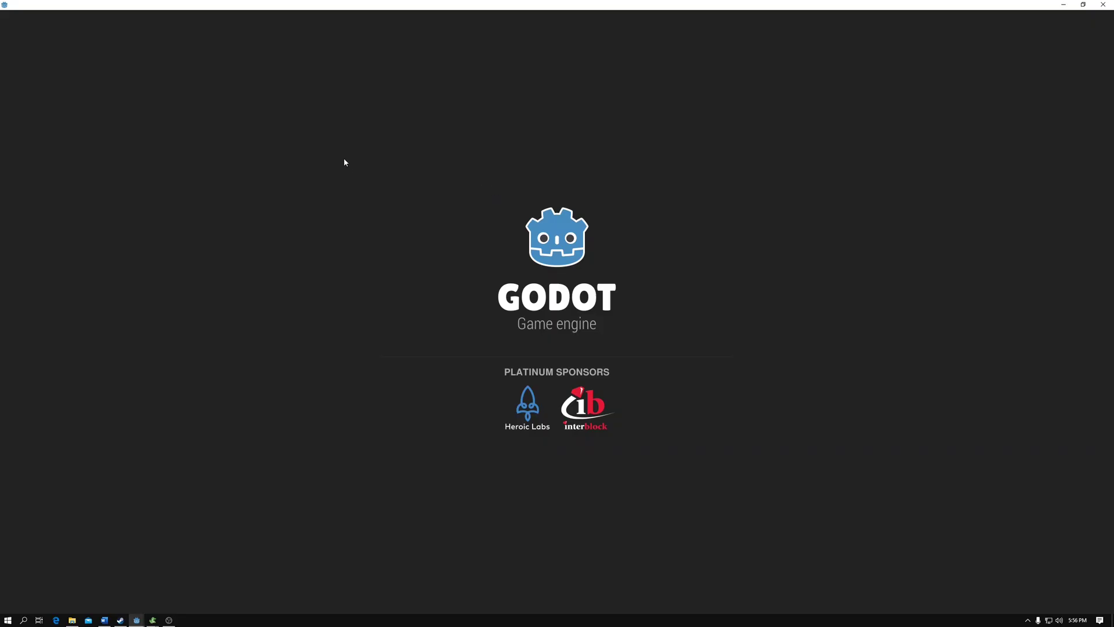
Return to Crocotile 3D and save the exported GLTF file as Demo_Scene in the Crocotile_Demo folder
mouse_move(153, 620)
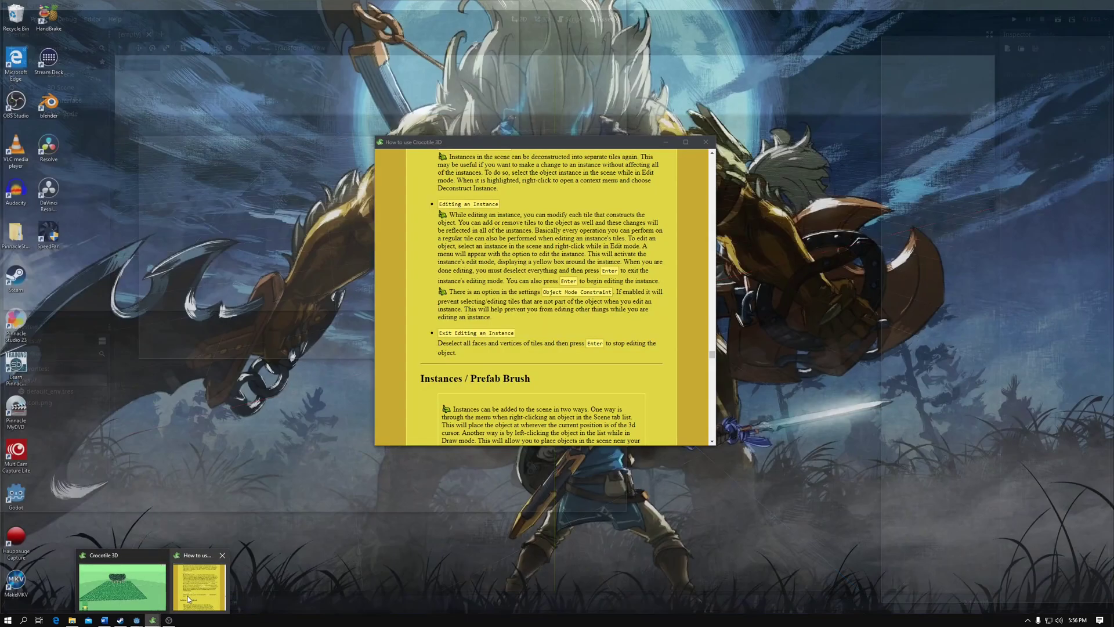
click(135, 567)
click(105, 270)
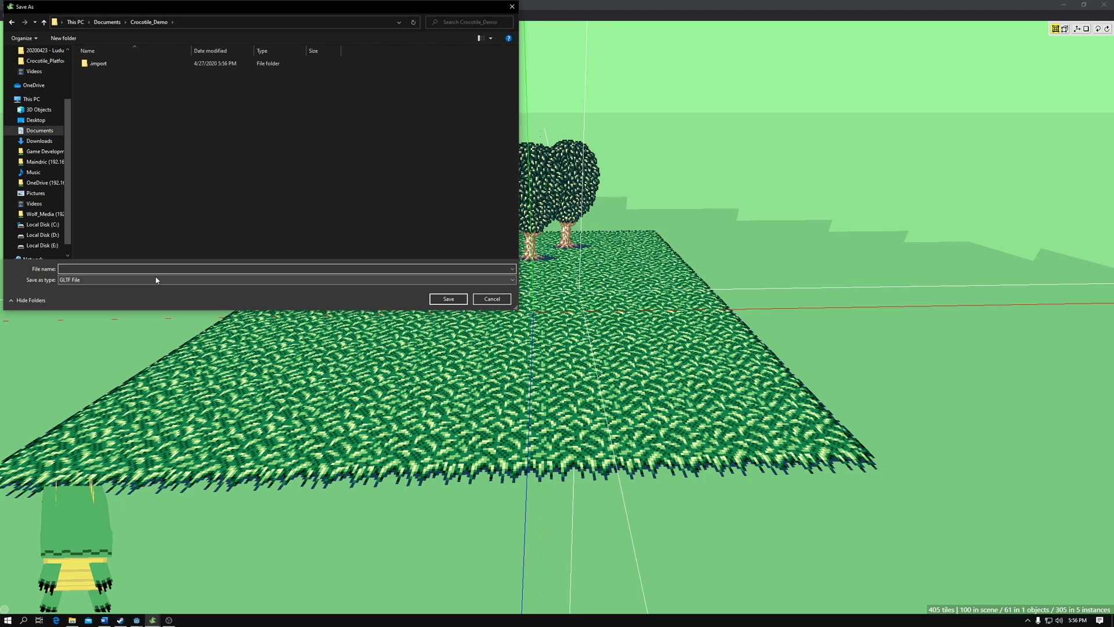
text(Demo_Scene)
key(Return)
Switch to Godot, clear the tileset window out of the way and create a folder named Art in res://
key(alt+Tab)
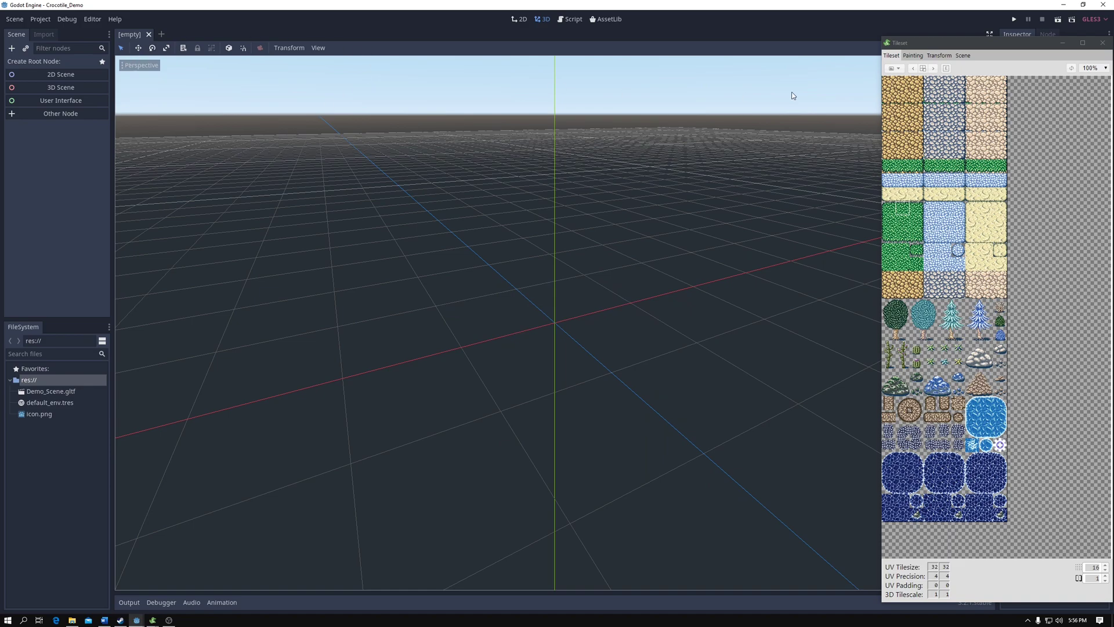
click(967, 33)
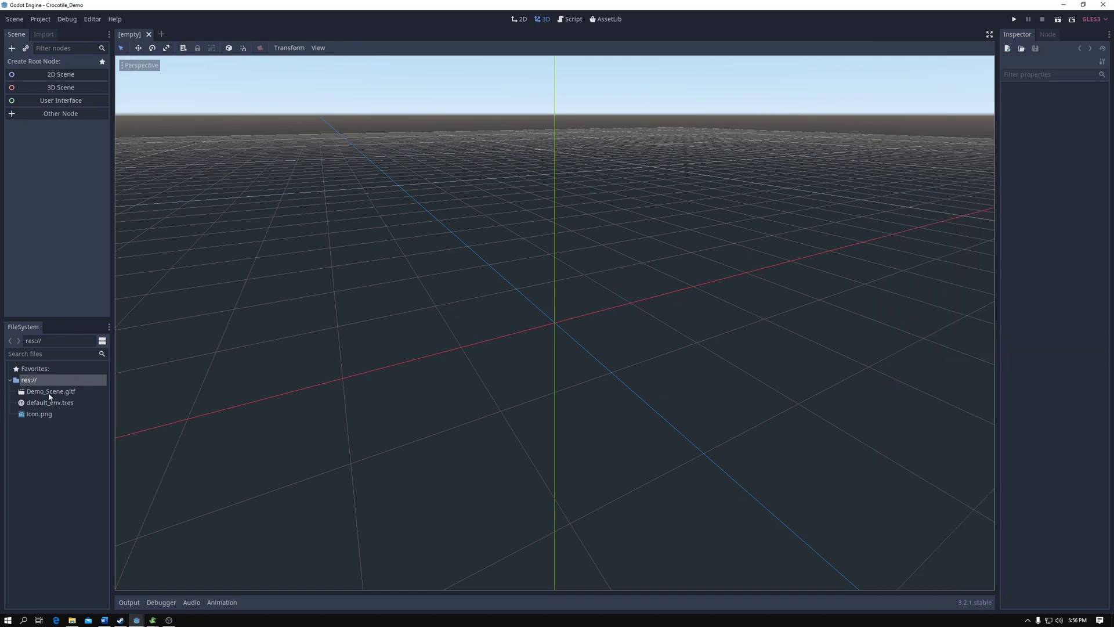
right_click(33, 382)
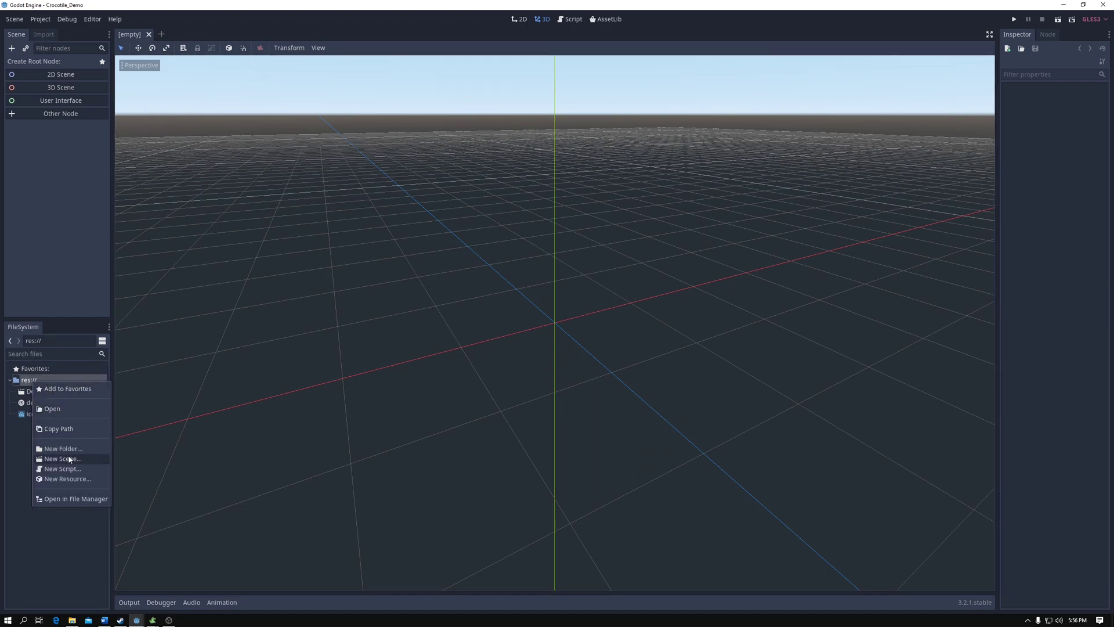
click(61, 449)
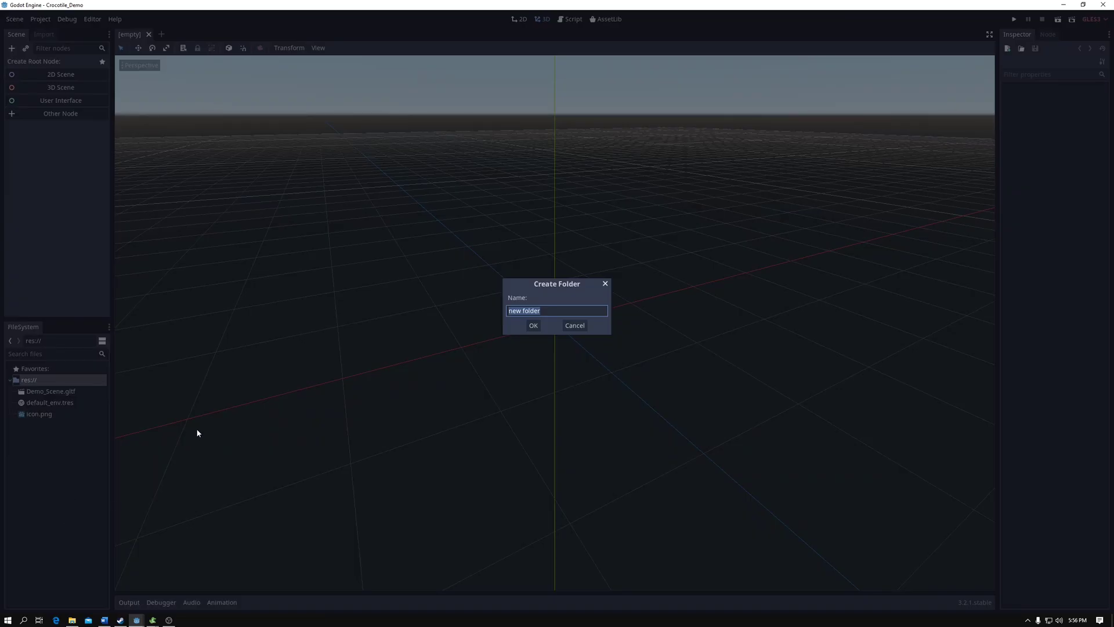
text(Assets)
key(BackSpace)
key(BackSpace)
key(BackSpace)
key(BackSpace)
key(BackSpace)
key(BackSpace)
text(Art)
key(Return)
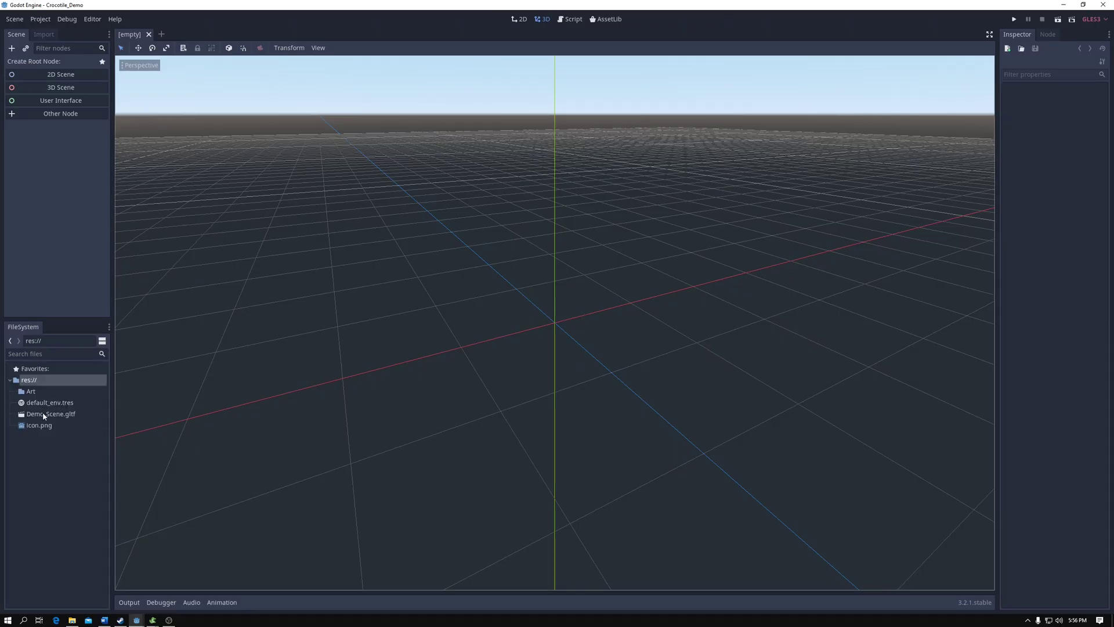
Move Demo_Scene.gltf into the Art folder and create a subfolder named Demo_Scene there
drag(43, 413, 26, 391)
click(17, 391)
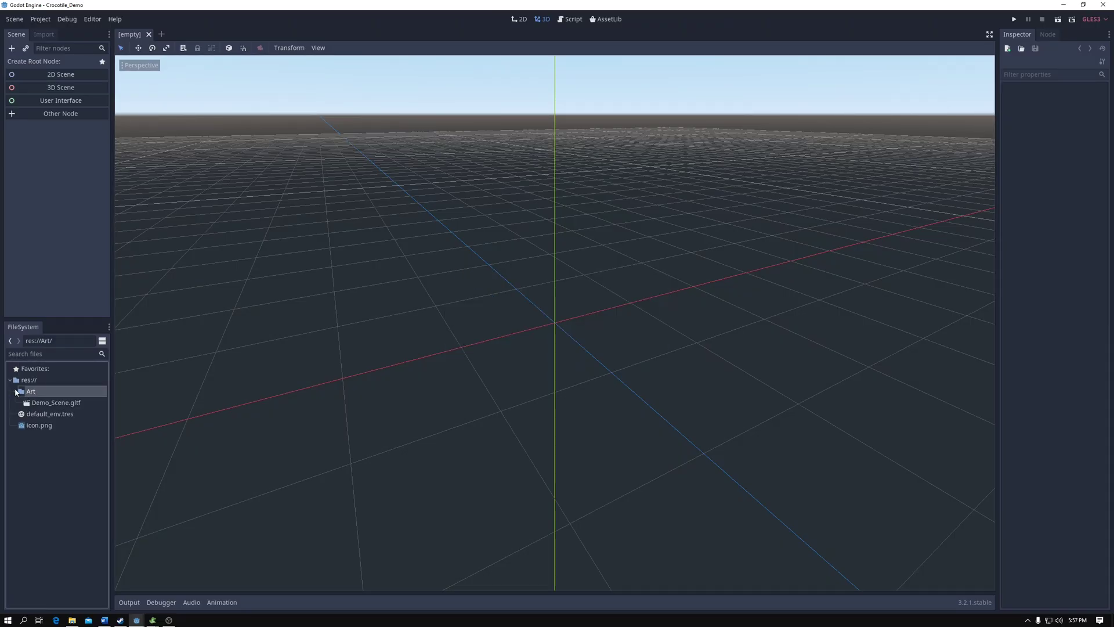
right_click(16, 391)
click(70, 497)
text(Demo_Scene)
key(Return)
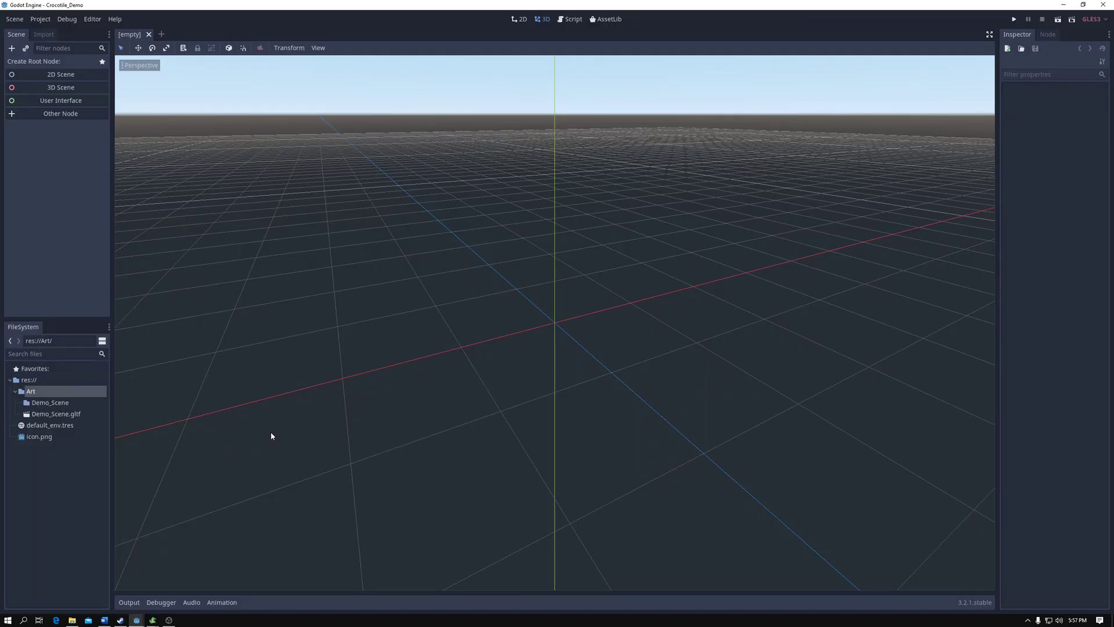
Move Demo_Scene.gltf into the Demo_Scene subfolder and open the file's import settings
drag(93, 416, 50, 405)
click(21, 402)
click(54, 416)
right_click(53, 417)
click(46, 417)
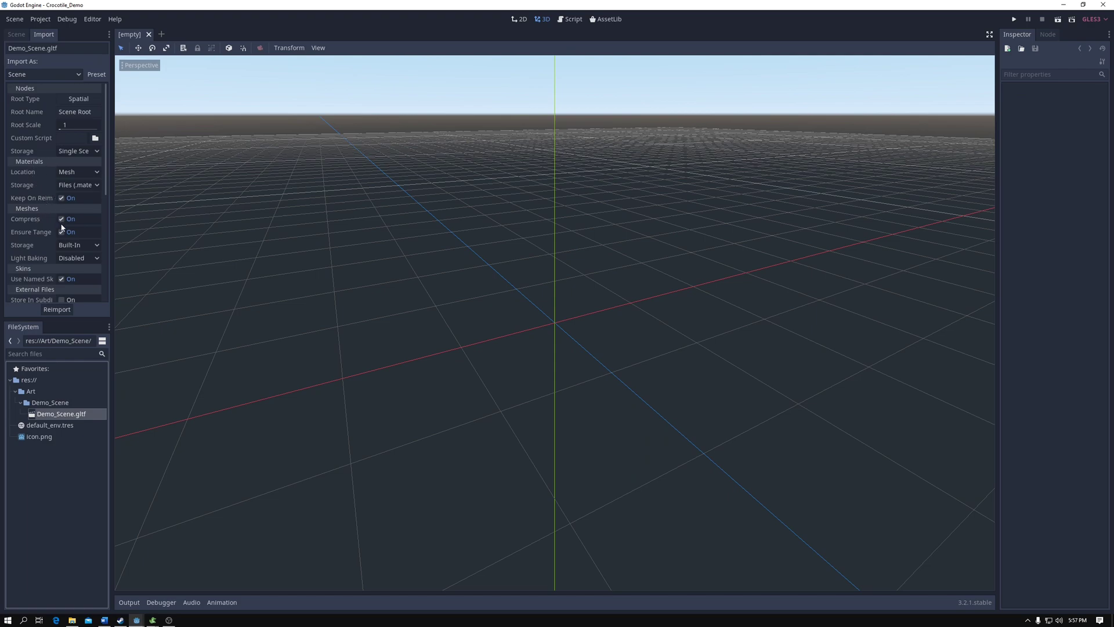
Set the mesh storage of Demo_Scene.gltf to Files (.mesh) and reimport the file
click(75, 245)
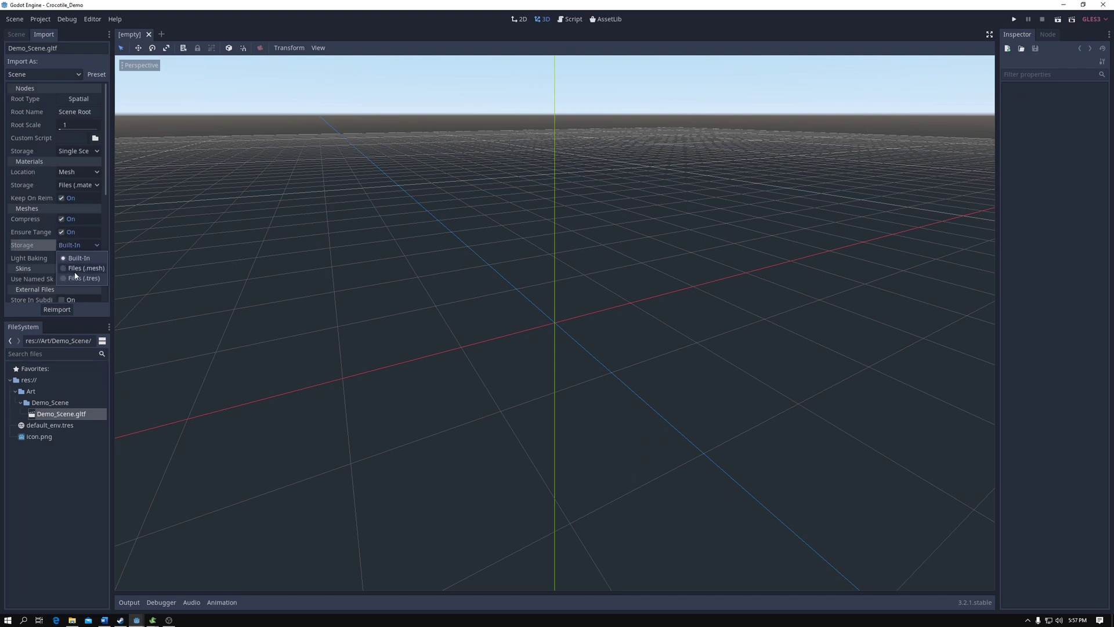
click(72, 270)
click(57, 309)
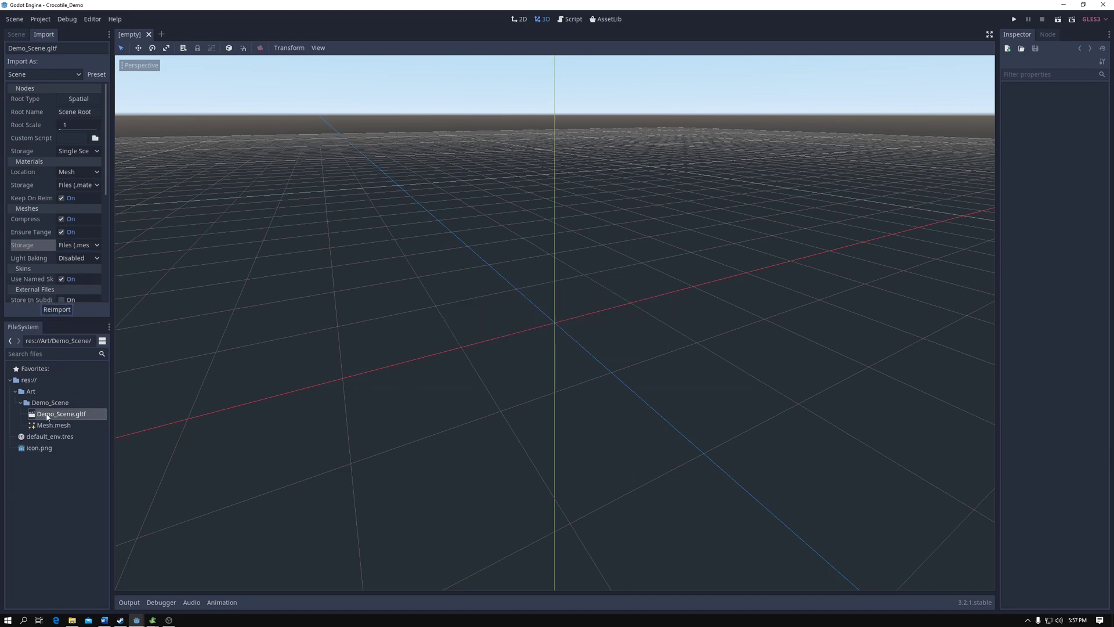
Create a 3D scene root node and place Mesh.mesh from the Demo_Scene folder into the scene
click(51, 426)
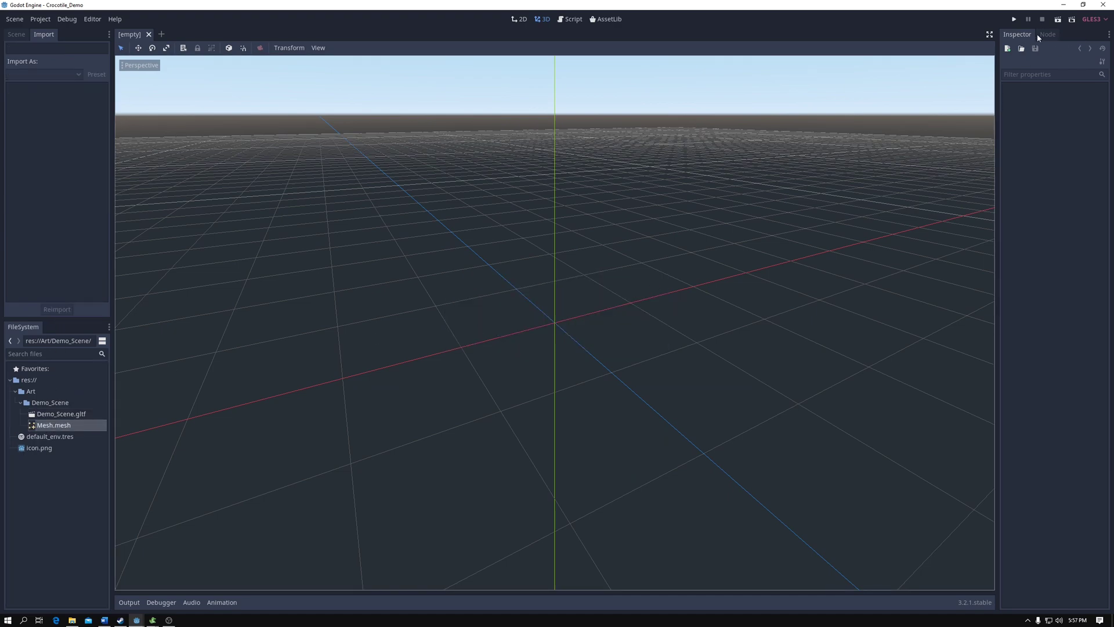
click(16, 35)
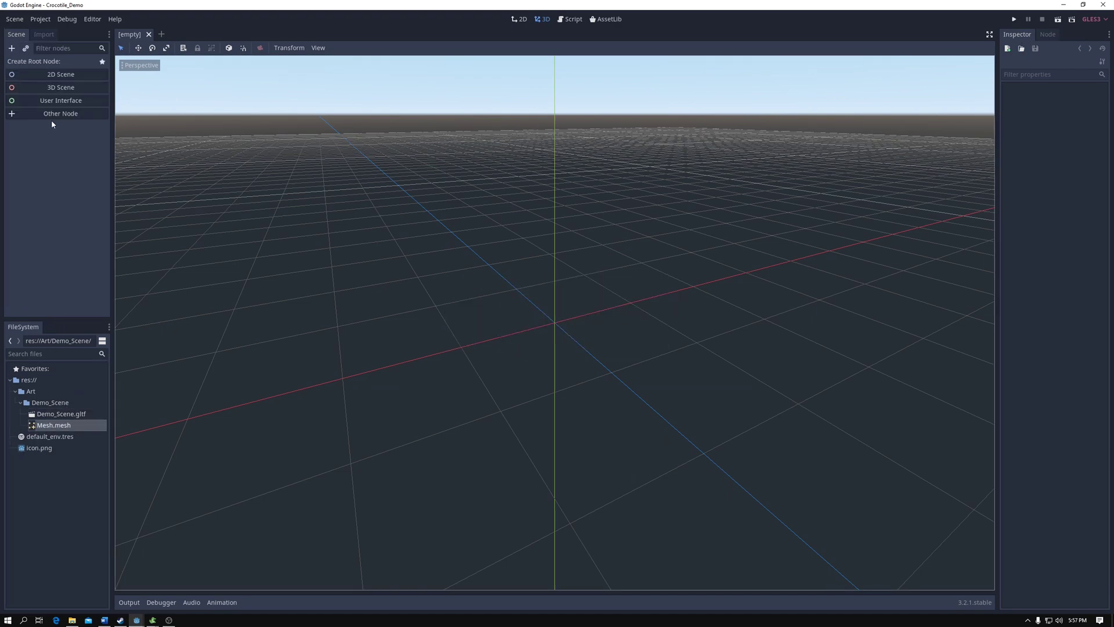
click(62, 88)
drag(48, 422, 650, 317)
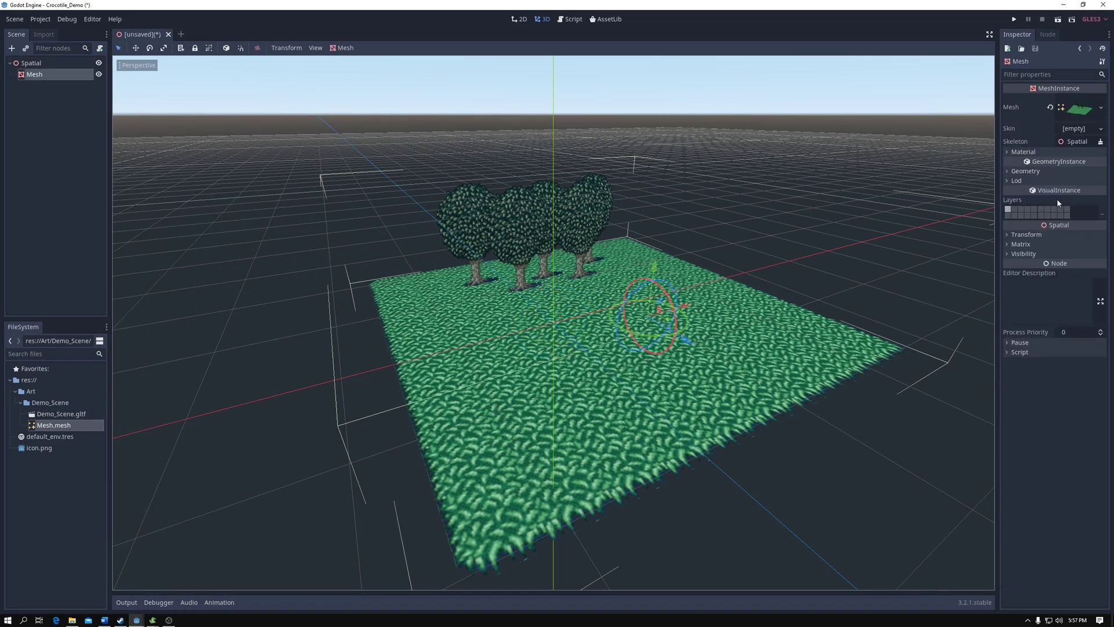
Set the Mesh node's translation to 0 on the x, y and z axes
click(1036, 234)
click(1026, 255)
text(0)
click(1058, 254)
text(0)
click(1091, 254)
text(0)
key(Return)
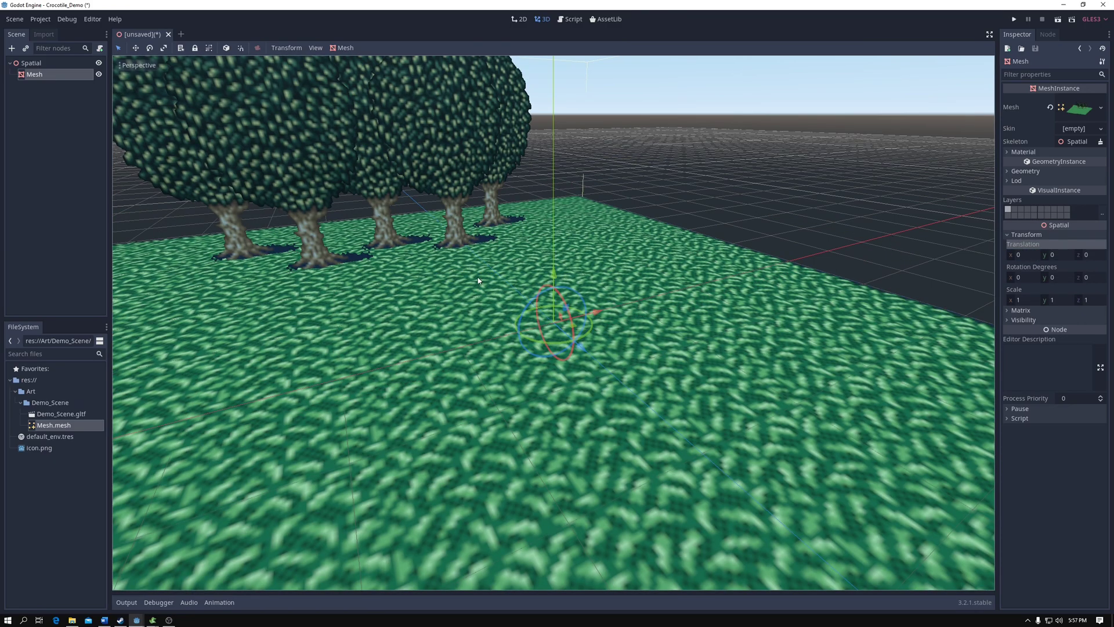
Open the albedo texture settings of the mesh's Surface 1 material
right_drag(612, 252, 531, 284)
right_drag(554, 323, 555, 315)
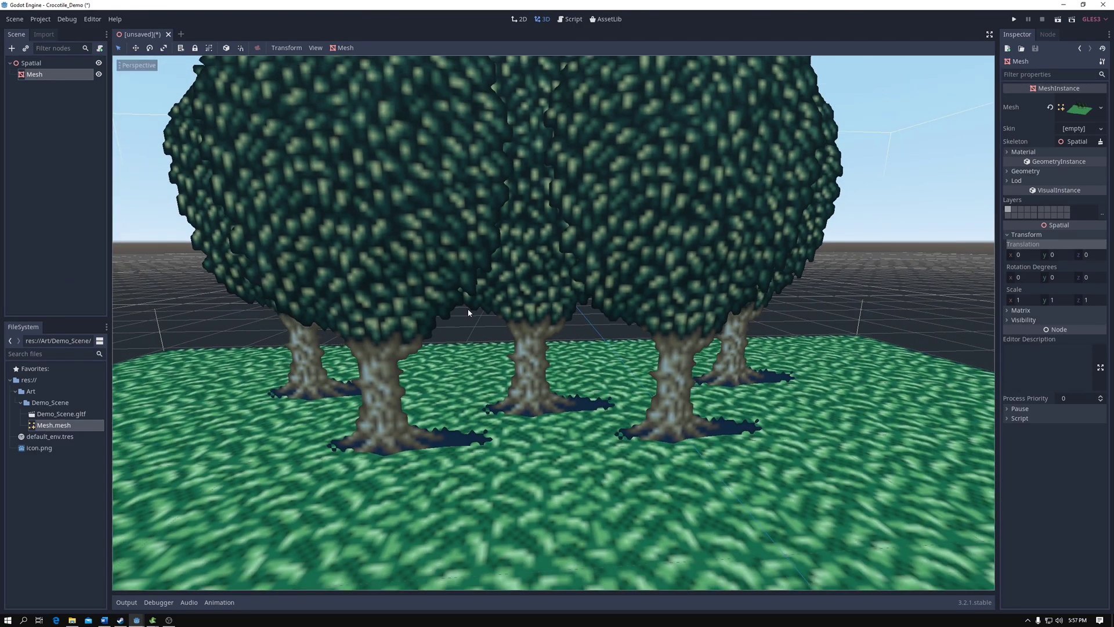
click(1078, 112)
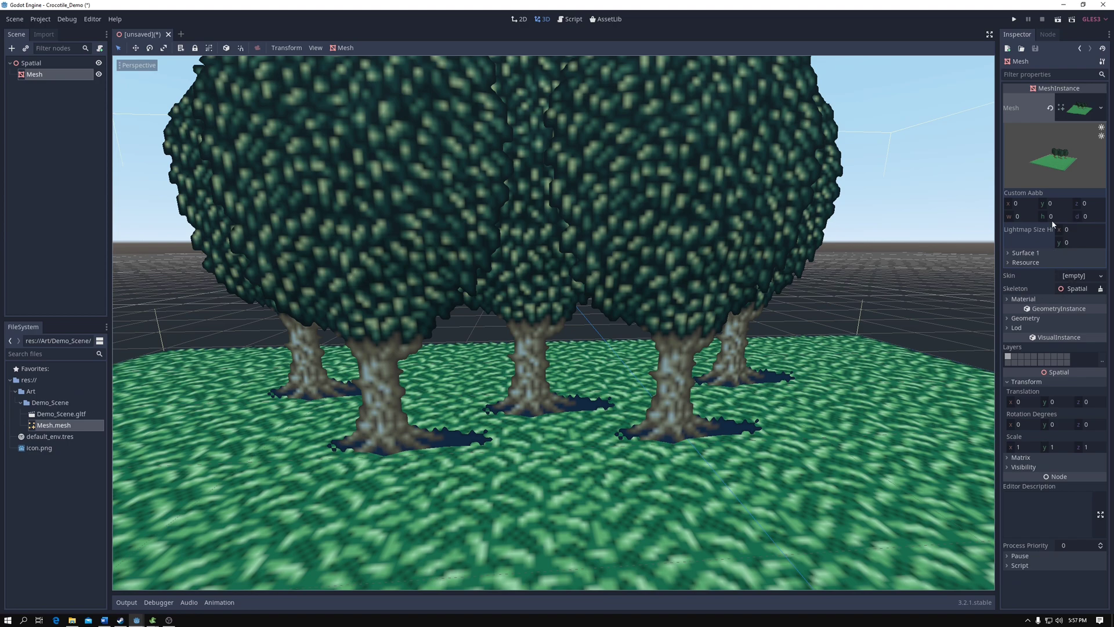
click(1022, 254)
click(1072, 285)
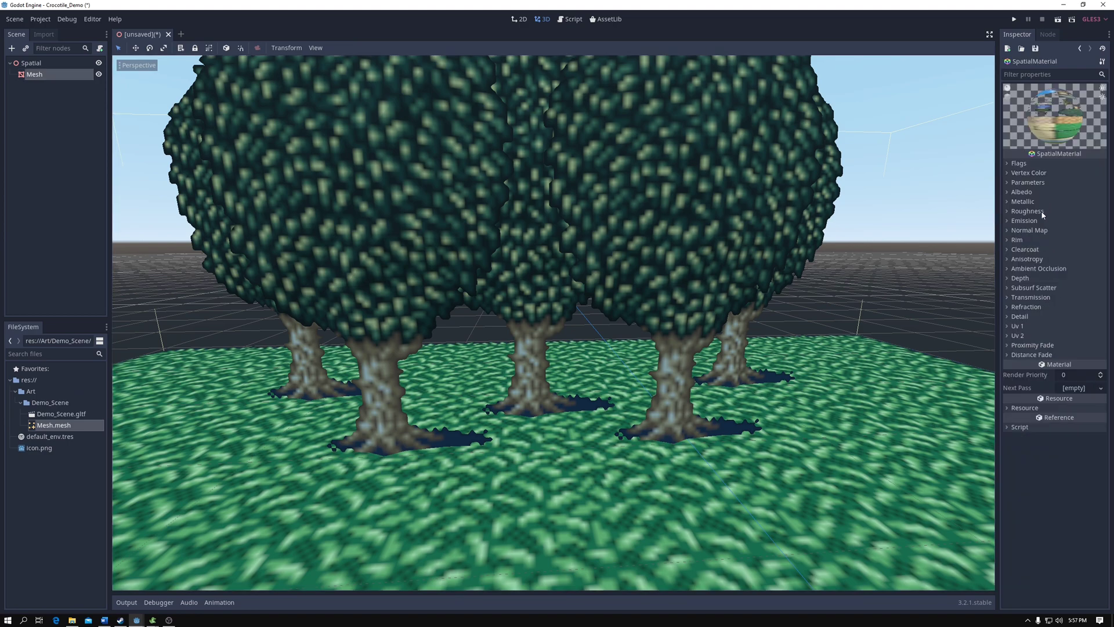
click(1020, 192)
click(1075, 223)
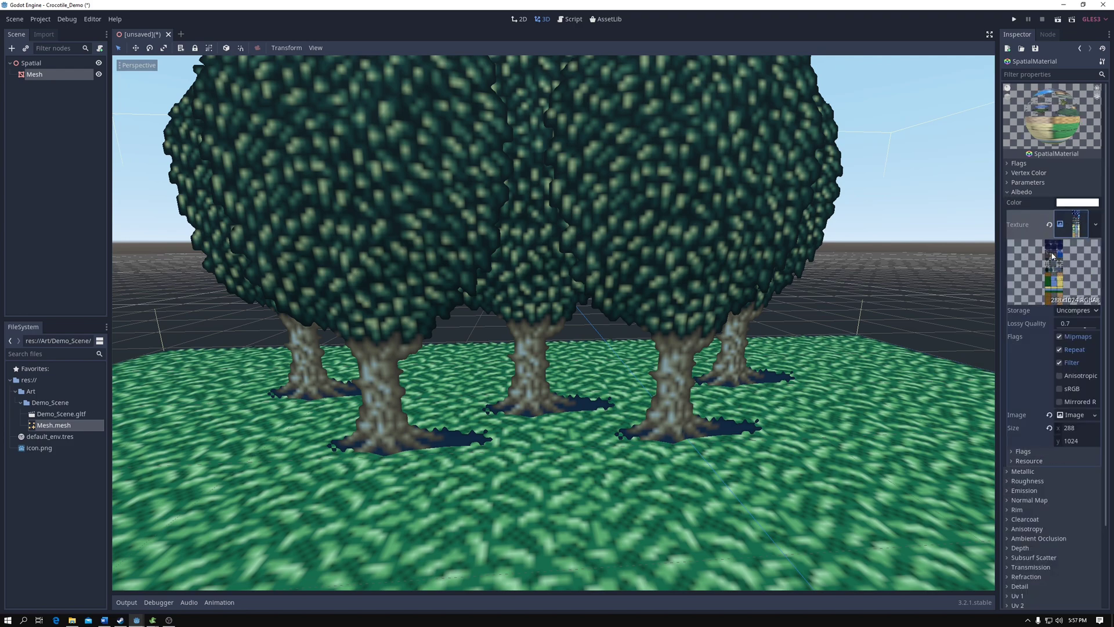
Turn off the albedo texture's Filter and Repeat flags, enable Anisotropic, and set its storage to Compress Lossless
click(1060, 363)
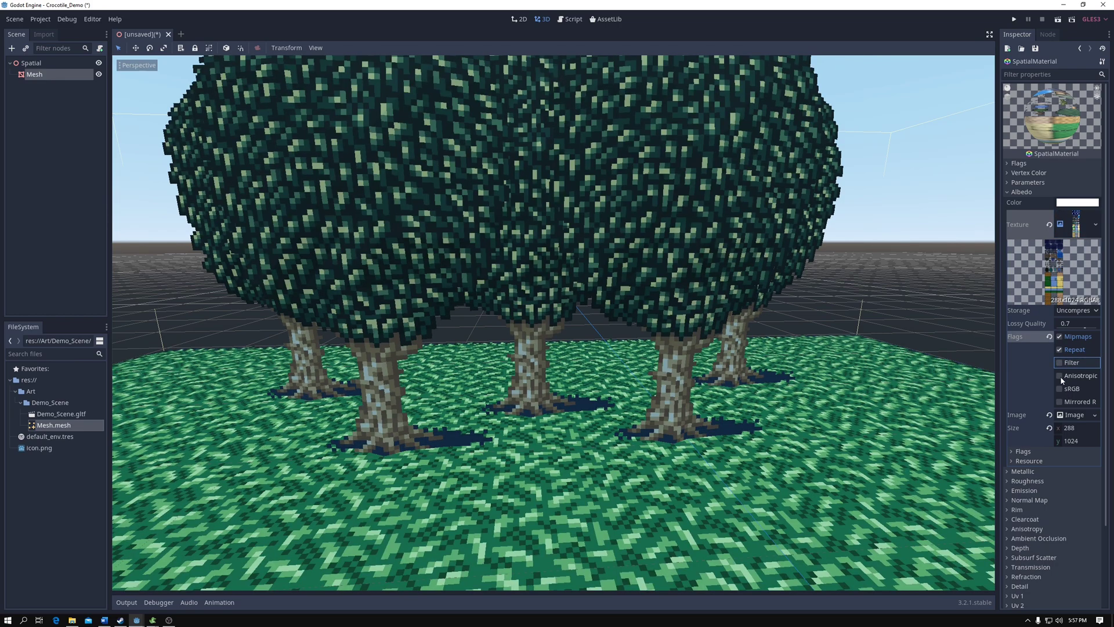
click(1060, 376)
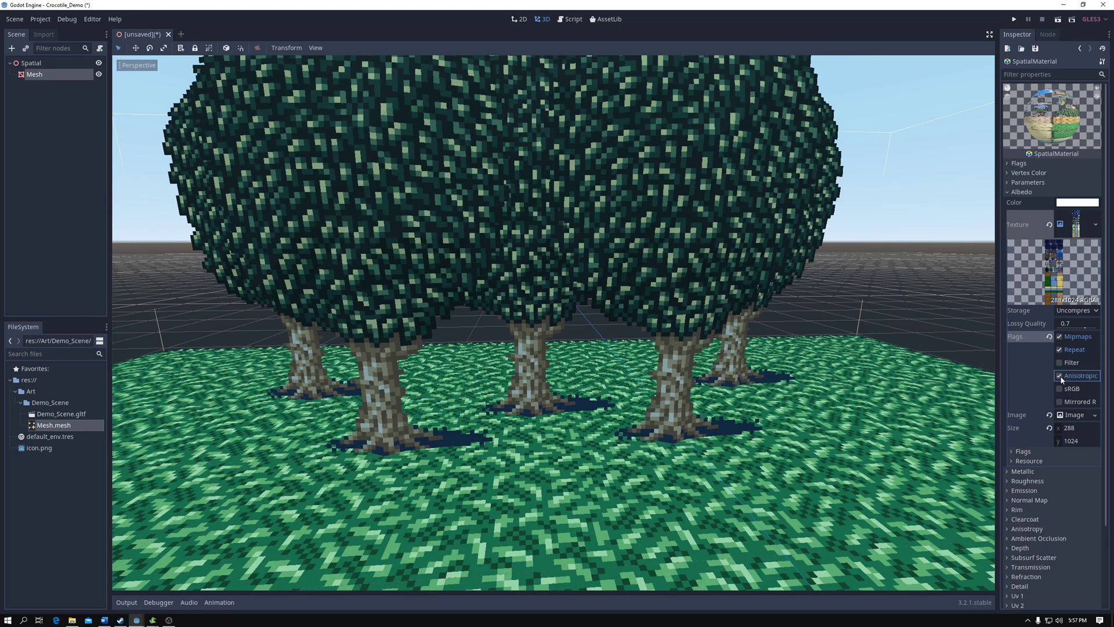
click(1076, 311)
click(1096, 345)
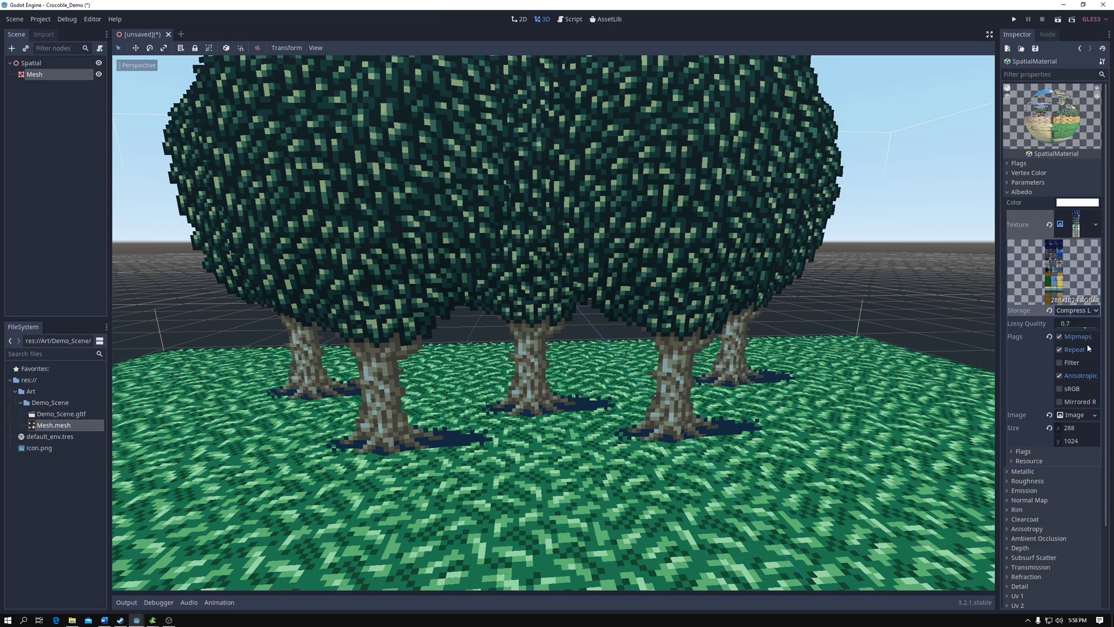
click(1069, 352)
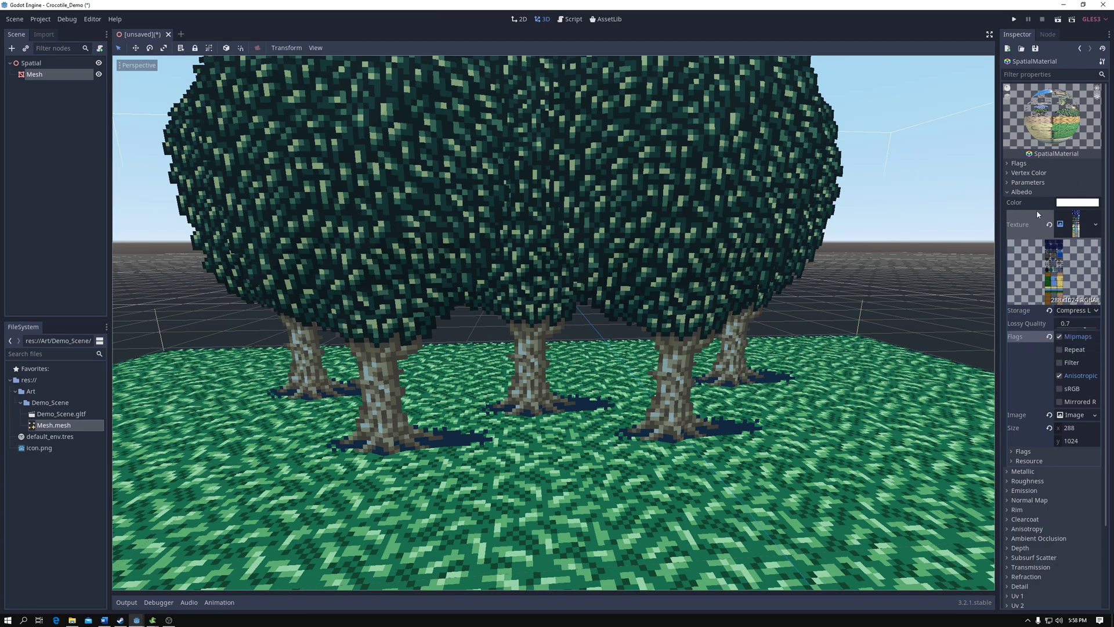
Save the scene as Base_Scene.tscn in res://
key(ctrl+s)
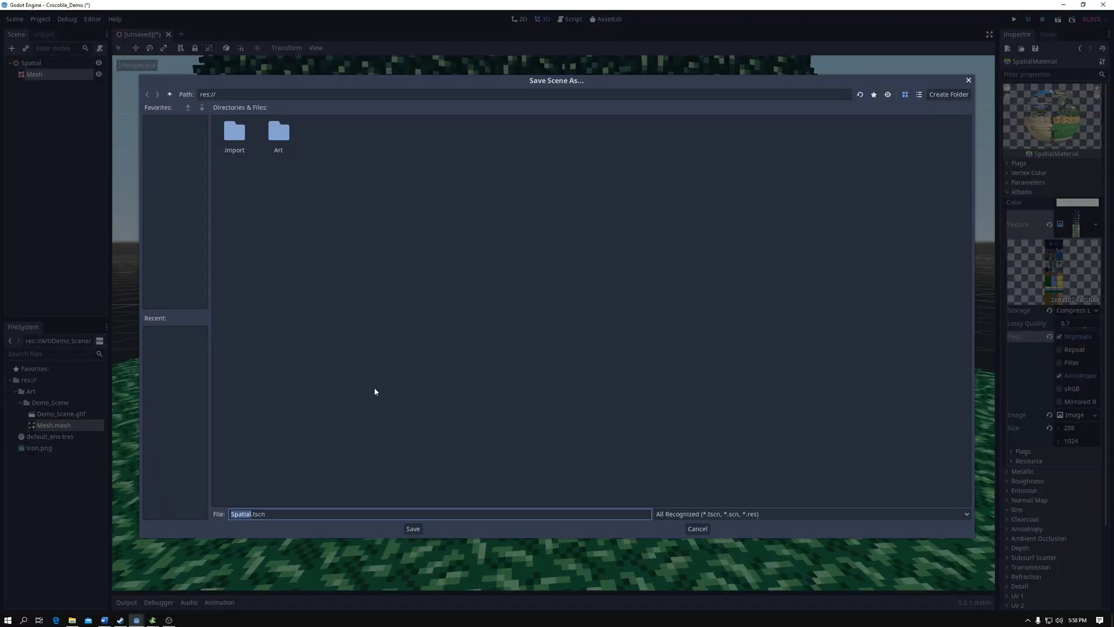
text(Base_Scene)
key(Return)
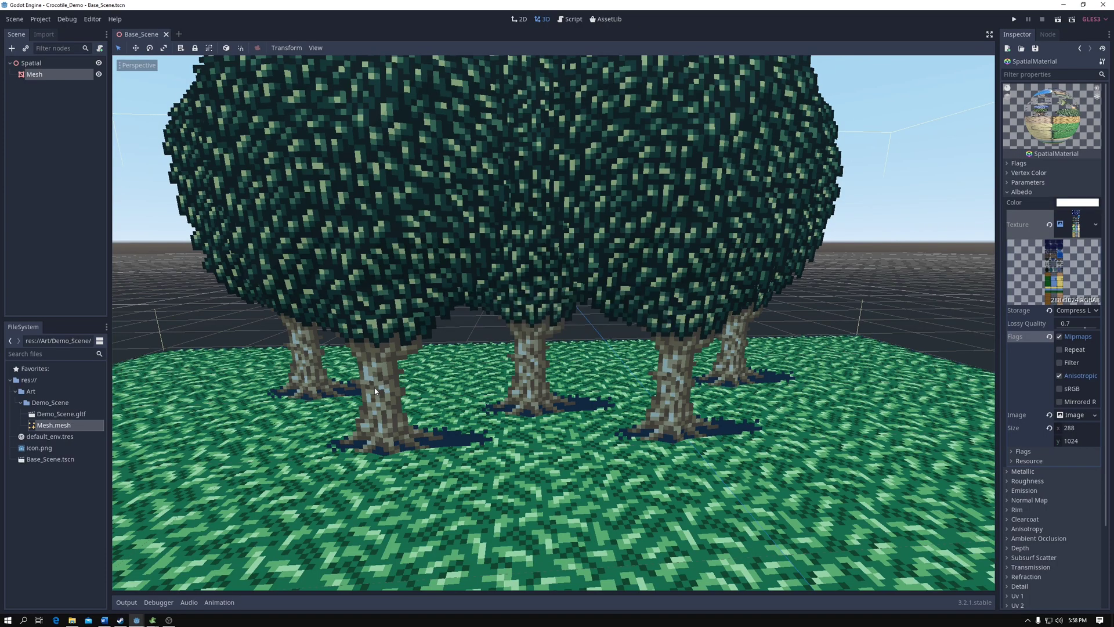
Add a Camera node to the scene
click(18, 48)
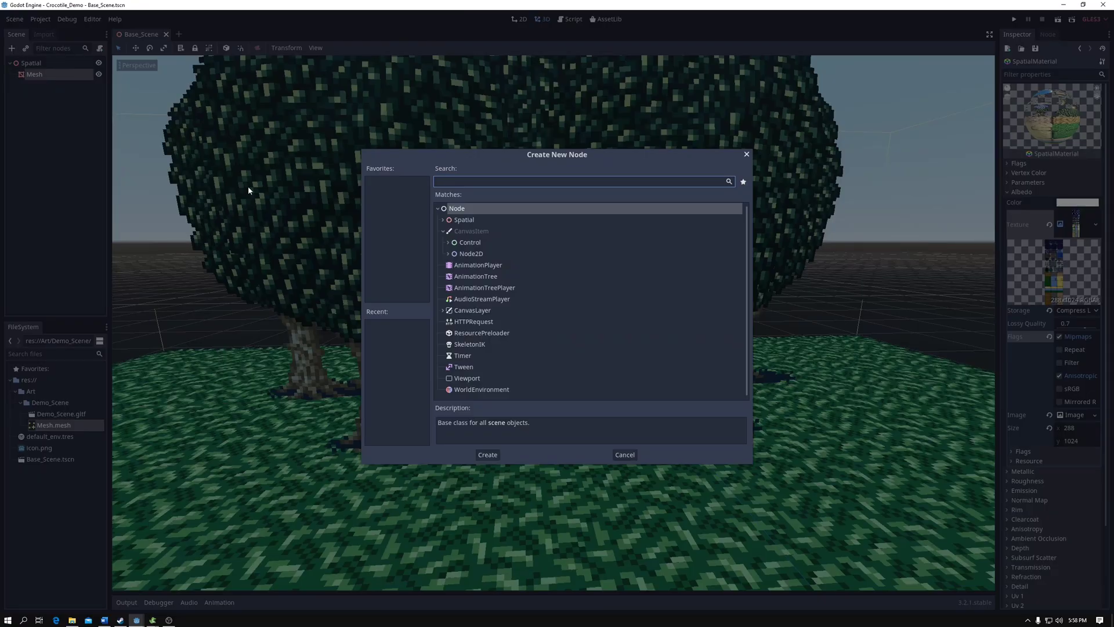
text(Camera)
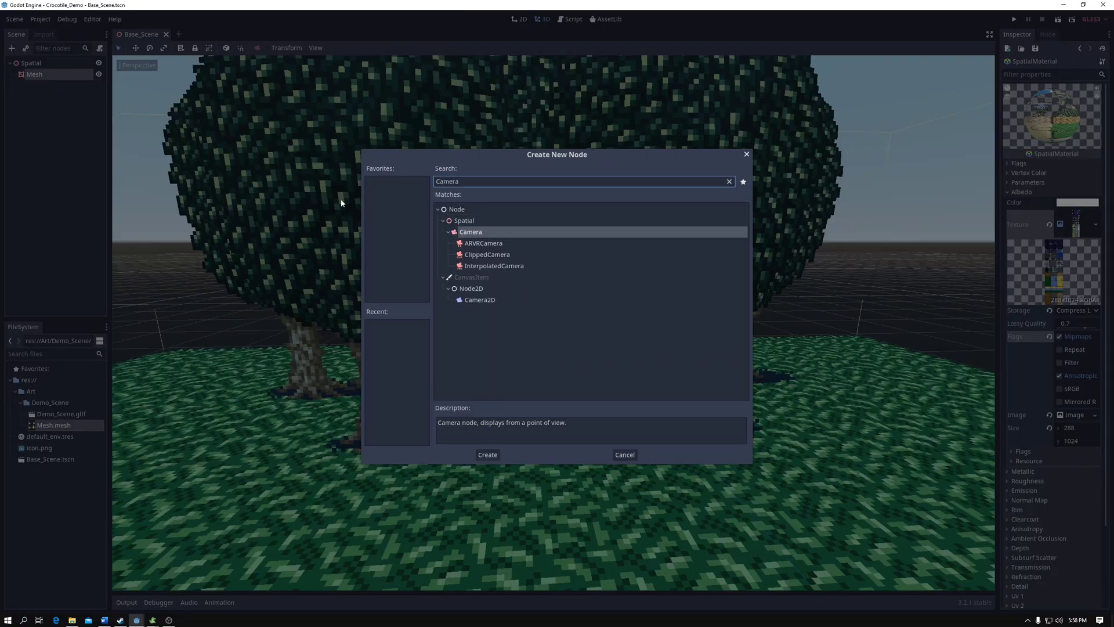
key(Return)
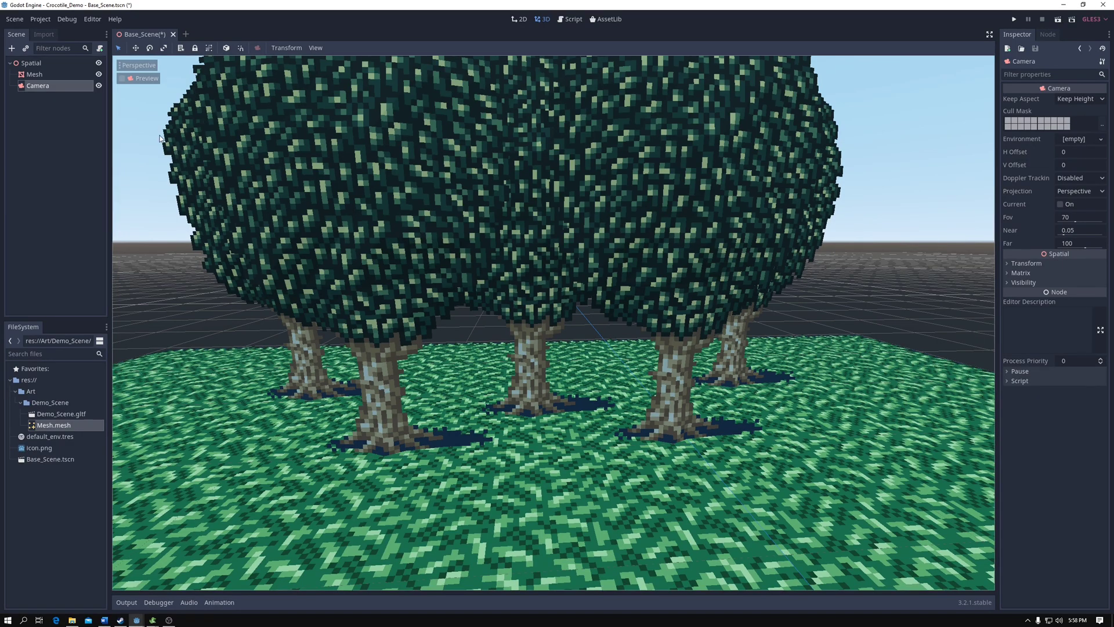
Split the 3D workspace into two side-by-side viewports
scroll(360, 252, down, 10)
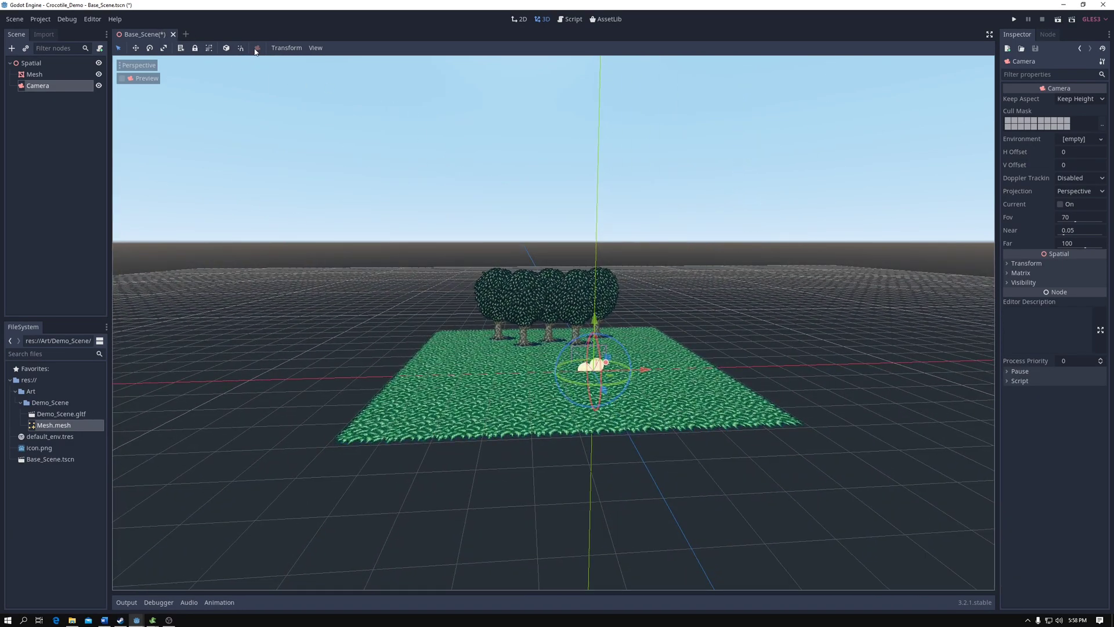
click(315, 48)
click(342, 85)
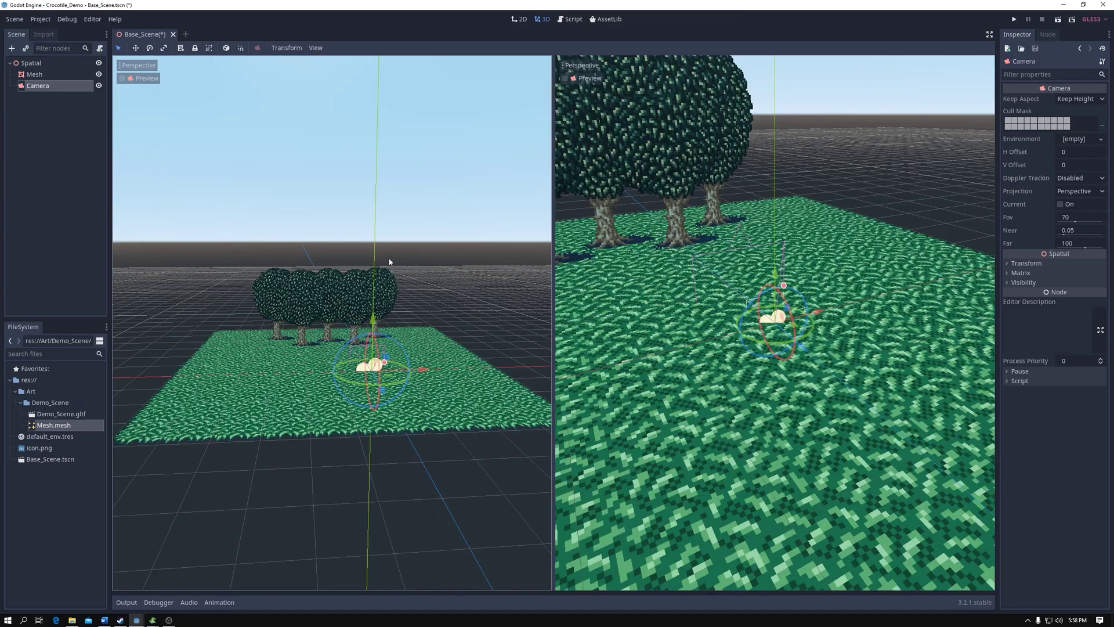
Move the camera back from the trees towards the edge of the grass and raise it above the ground
right_drag(361, 382, 270, 296)
key(w)
key(a)
drag(242, 302, 456, 288)
drag(409, 252, 433, 149)
Show the camera preview in the second viewport, keeping the first one in the normal perspective view
click(137, 79)
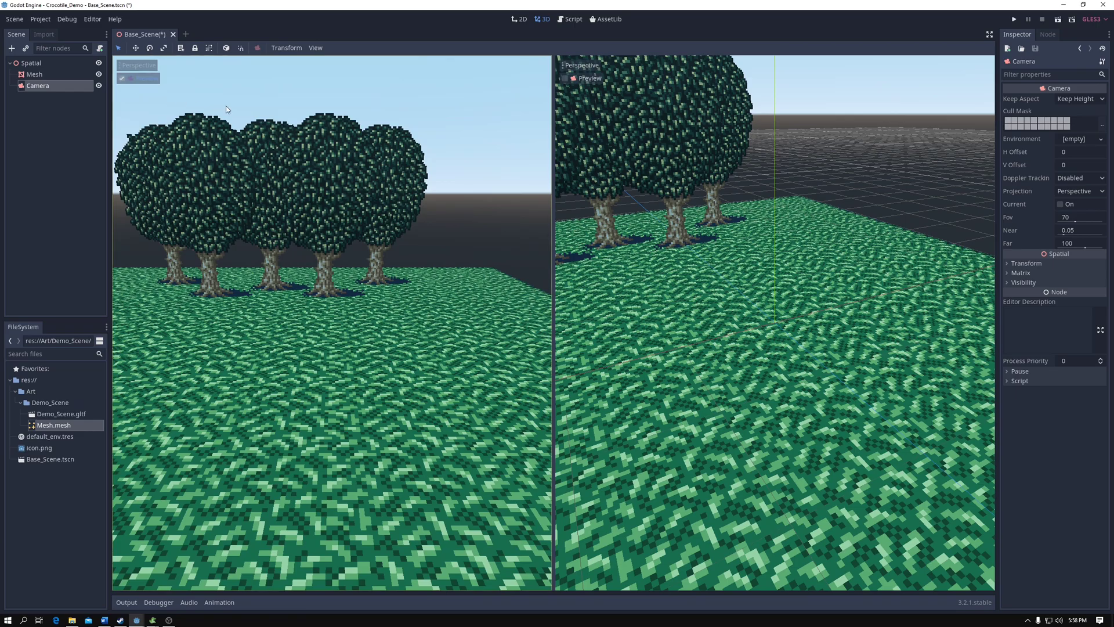
click(137, 79)
click(571, 80)
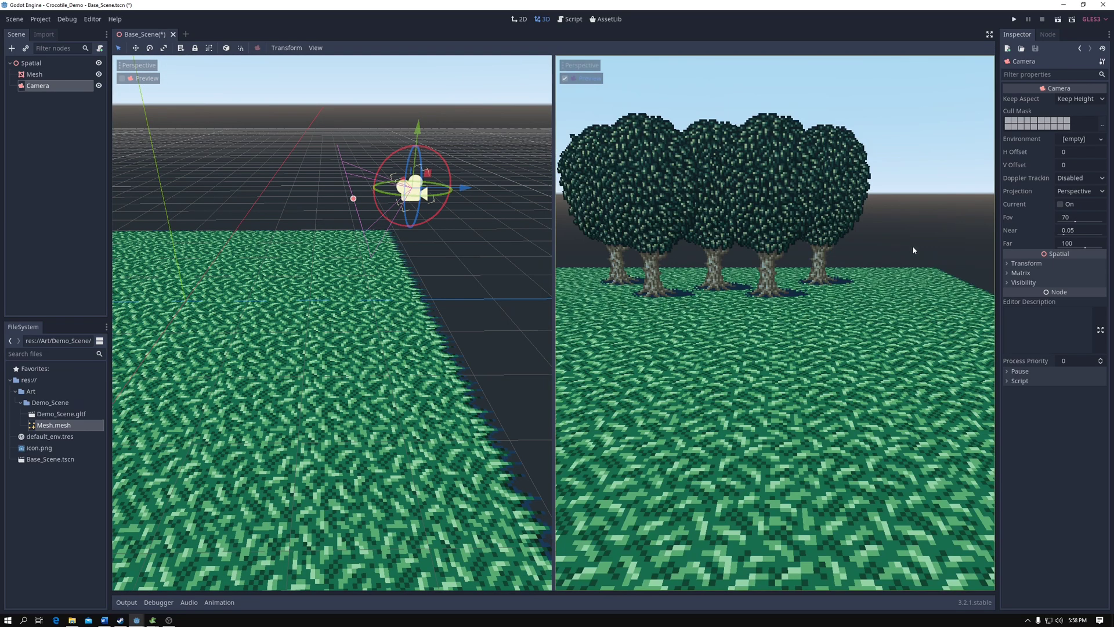
Adjust the camera's height, distance and sideways position to frame the group of trees in the preview
drag(414, 128, 391, 149)
mouse_move(461, 203)
mouse_down()
mouse_move(422, 196)
mouse_move(458, 188)
mouse_move(449, 188)
mouse_up()
right_drag(490, 186, 453, 399)
key(s)
drag(289, 347, 226, 354)
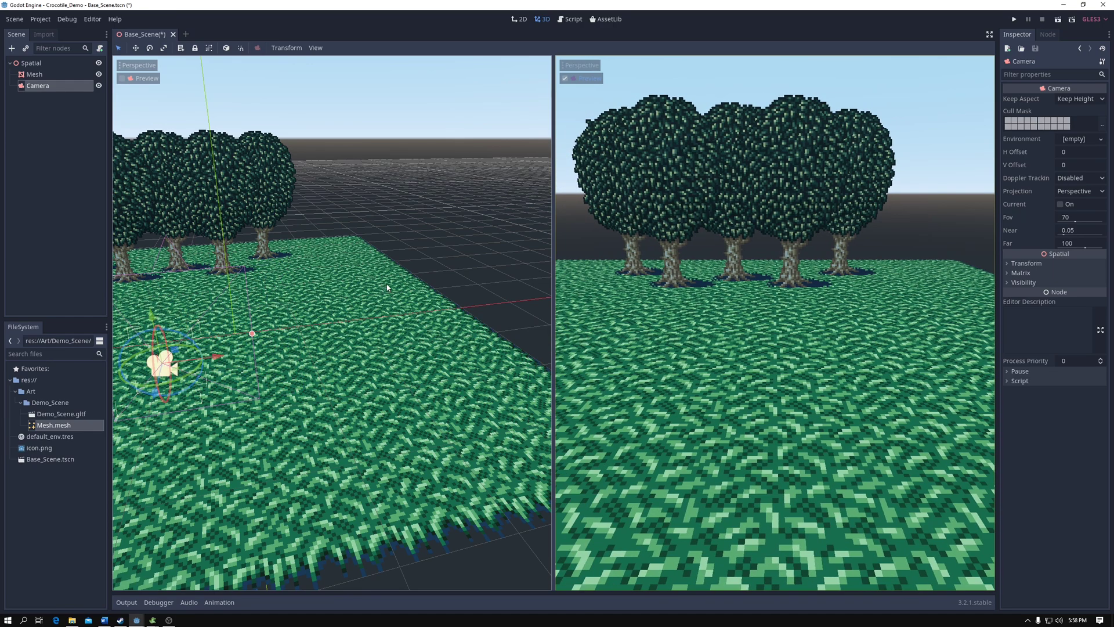
Run the project with Base_Scene.tscn as the main scene, view it maximized and close the game window
click(1014, 19)
click(514, 323)
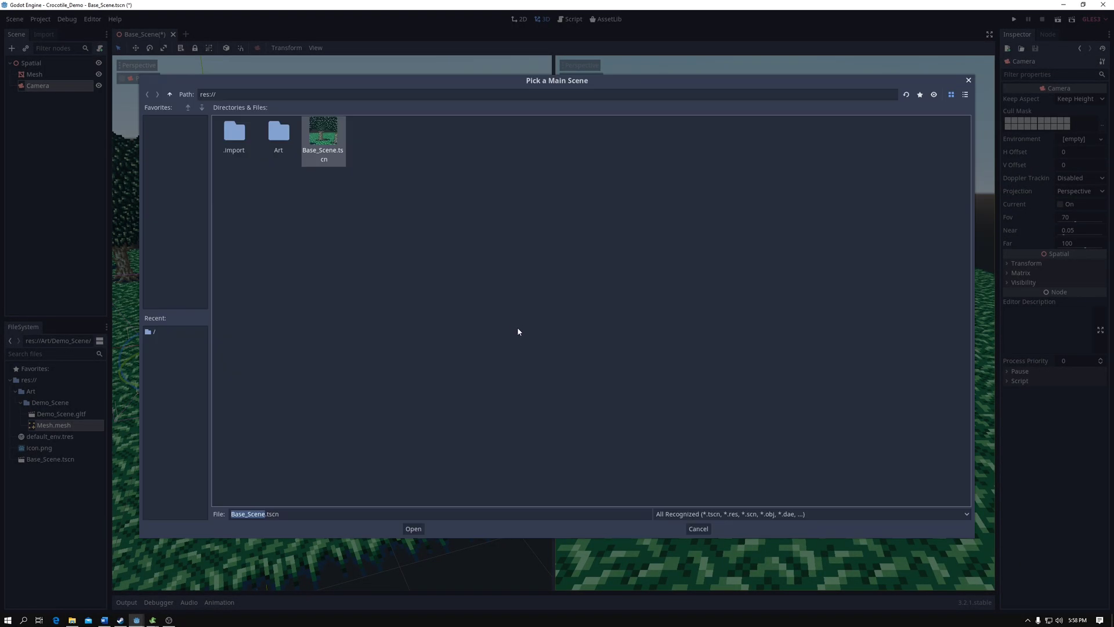
double_click(333, 150)
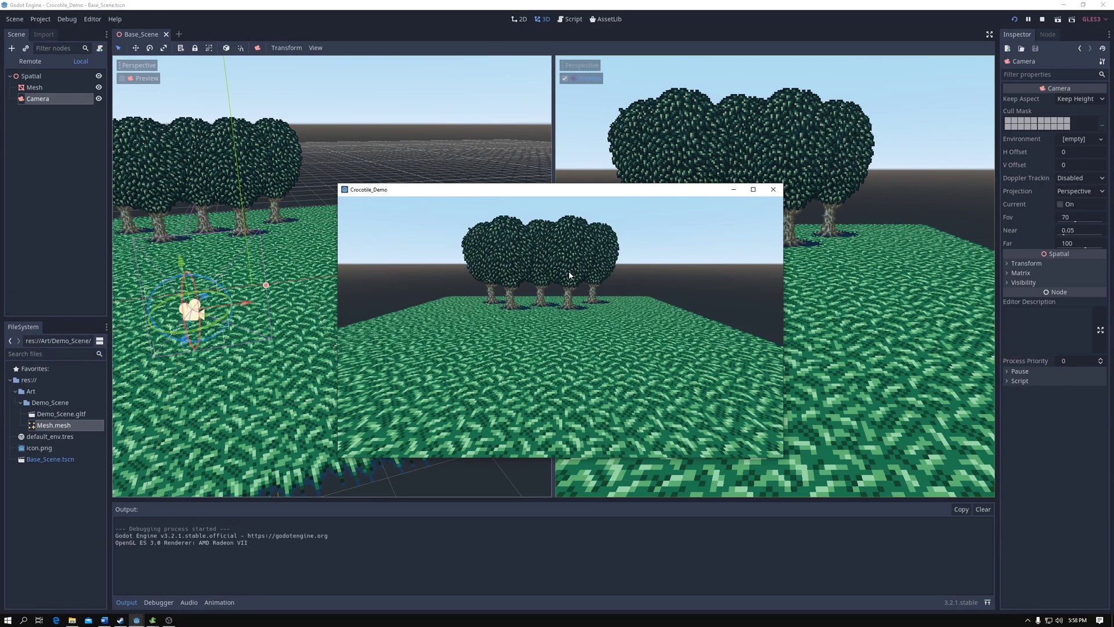
double_click(527, 190)
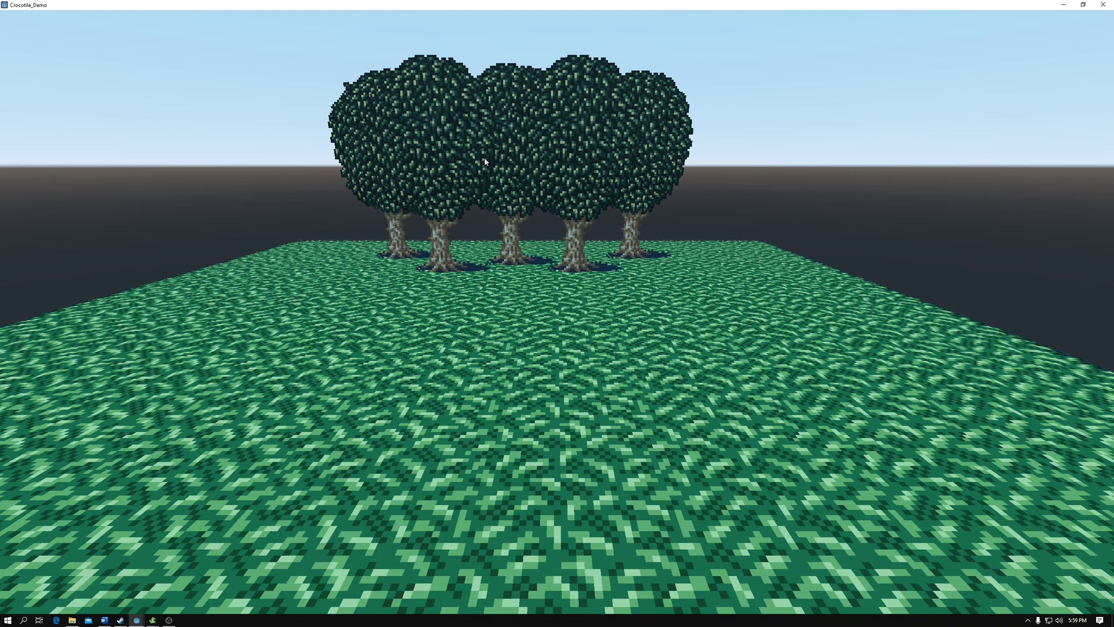
click(1103, 5)
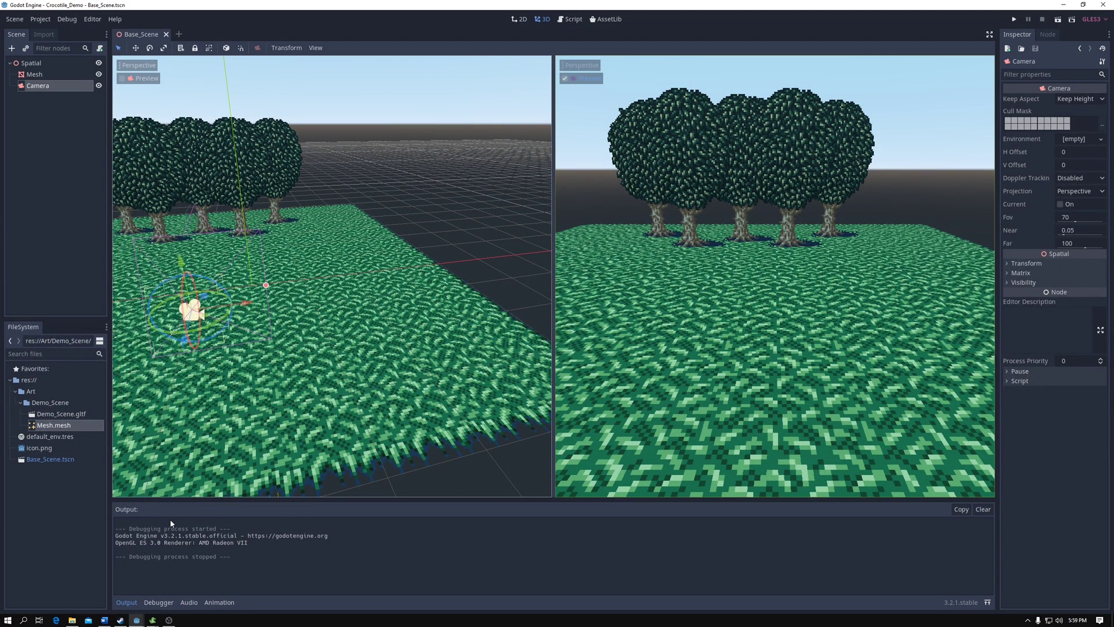
Switch to Steam, maximize it and read through the Crocotile 3D v1.4.3 and v1.4.2 update notes
click(120, 620)
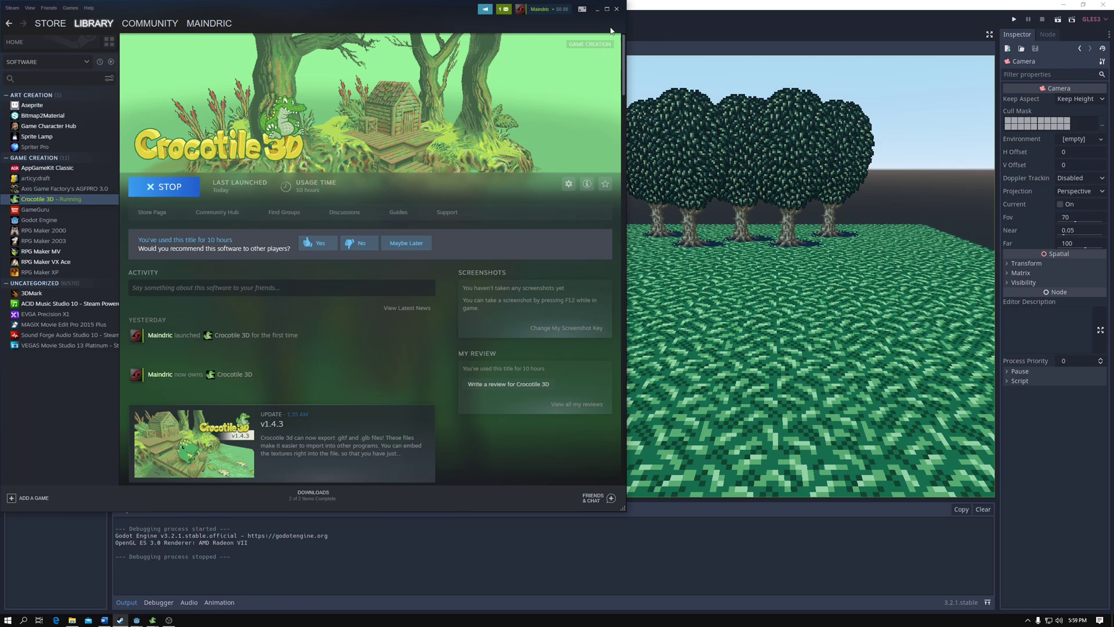
click(609, 9)
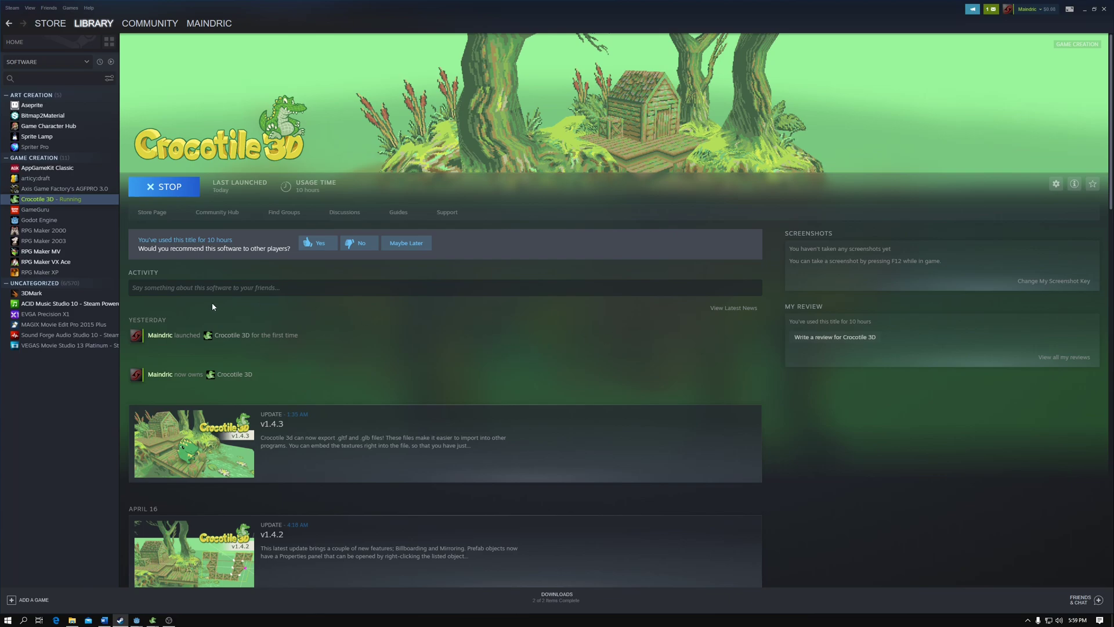
click(245, 433)
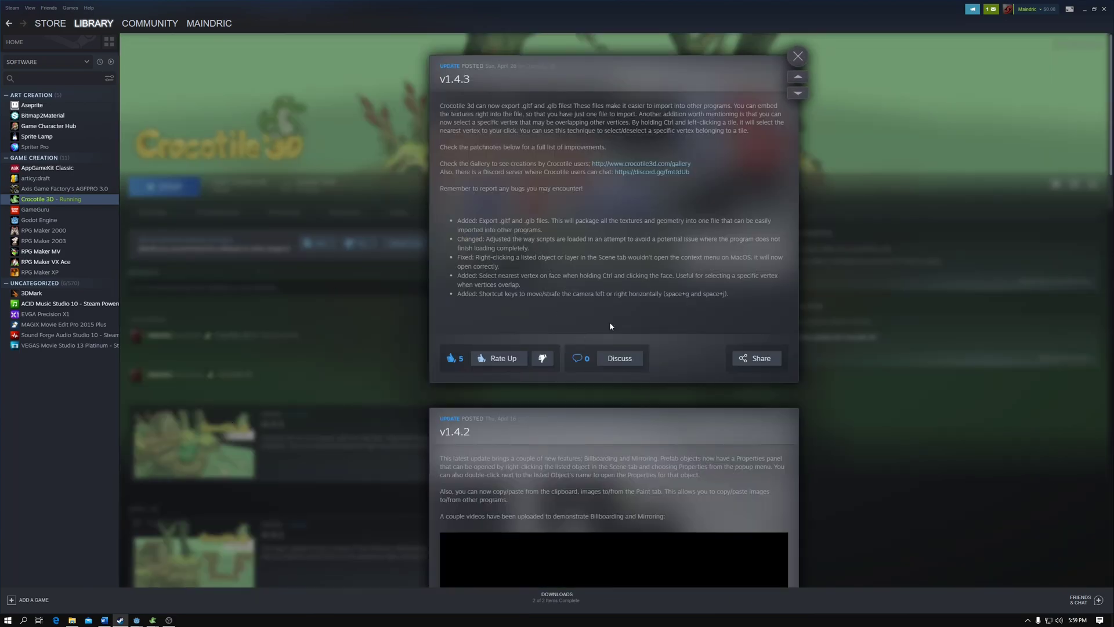
scroll(638, 377, down, 6)
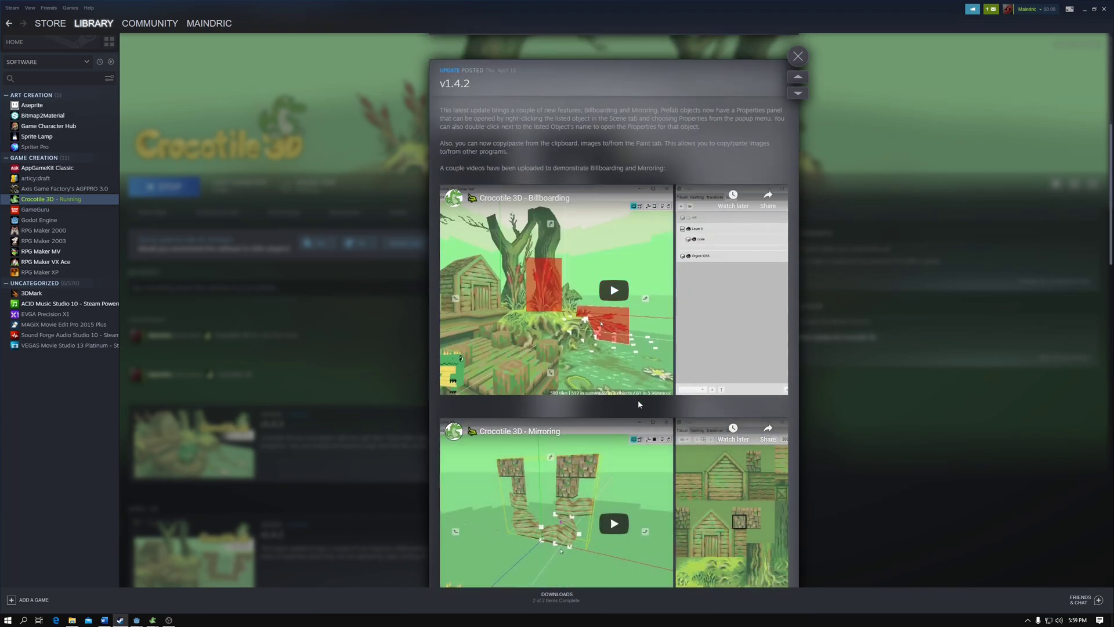
scroll(639, 403, down, 6)
scroll(597, 406, up, 12)
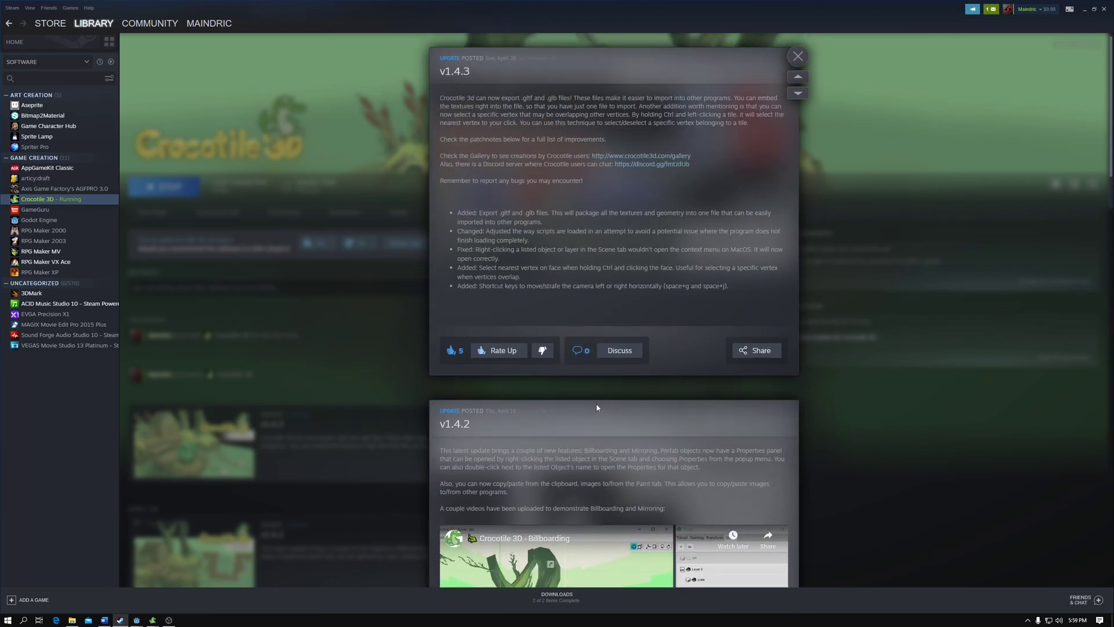
Close the update notes, skim the older Crocotile 3D news entries and open the program's store page
click(348, 459)
scroll(415, 433, down, 4)
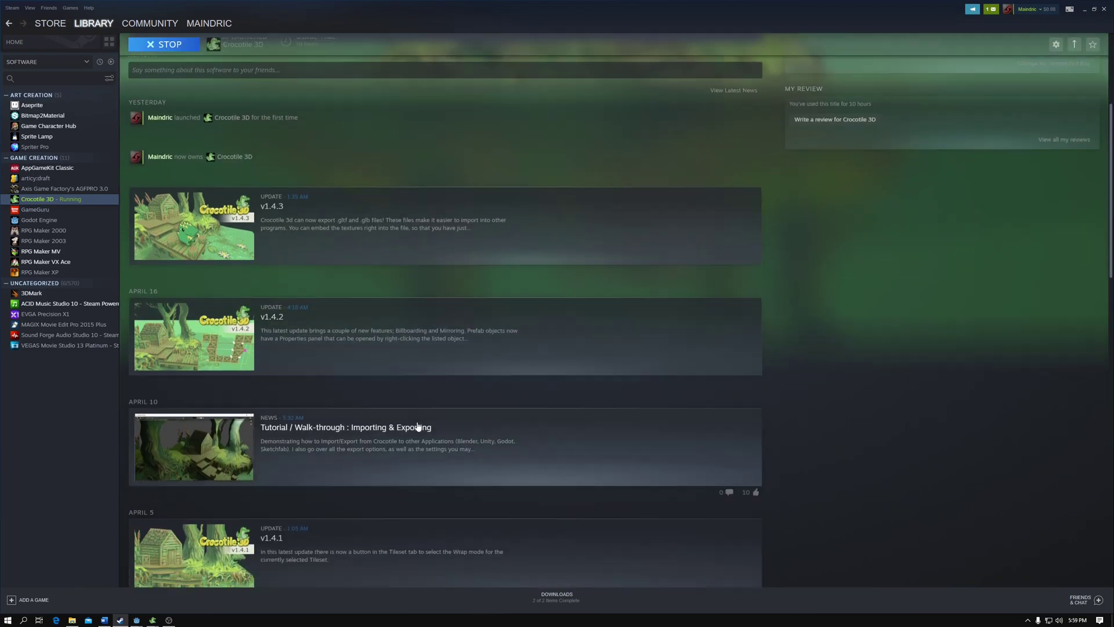
scroll(418, 426, down, 5)
scroll(366, 476, down, 1)
scroll(411, 478, up, 1)
scroll(412, 473, up, 9)
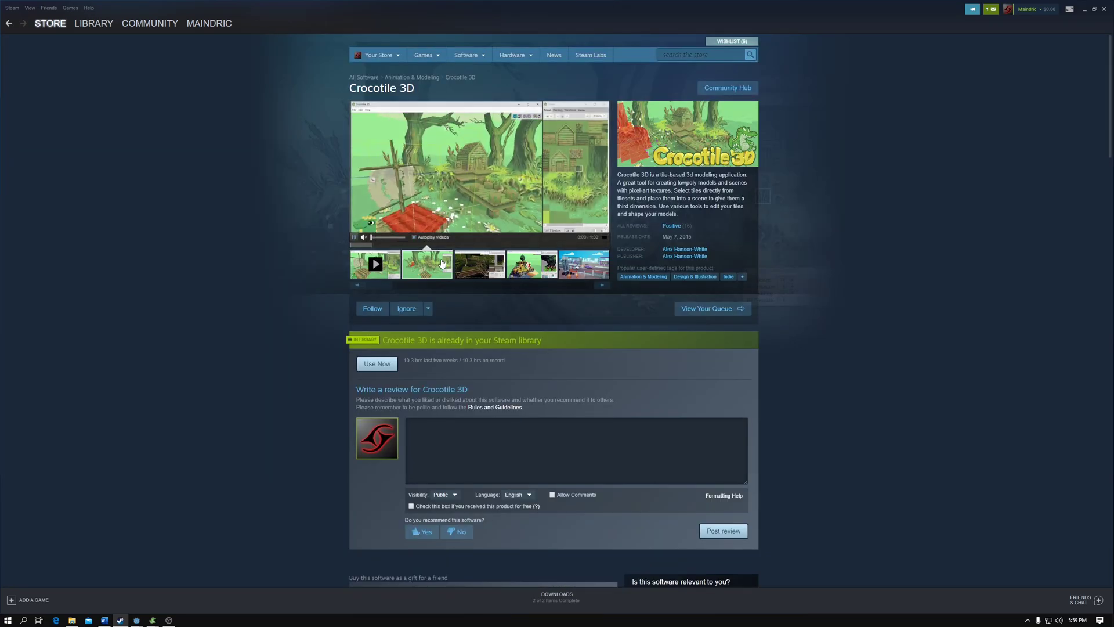
Open the Crocotile 3D store page's screenshots at full size and browse from the swamp scene through the first seven images
click(442, 264)
click(502, 168)
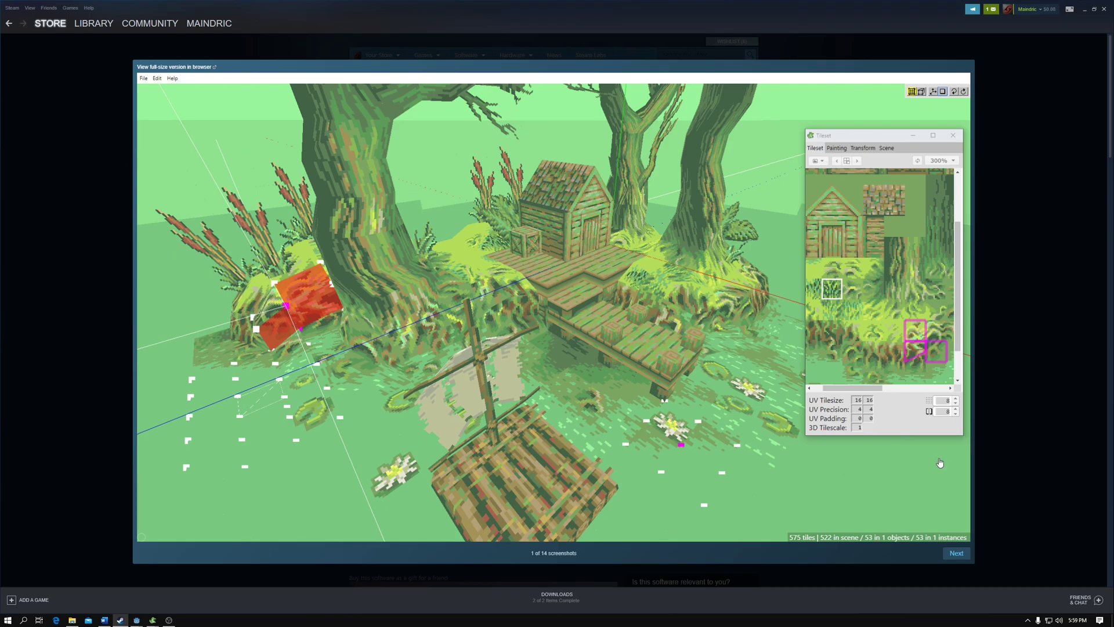
click(947, 552)
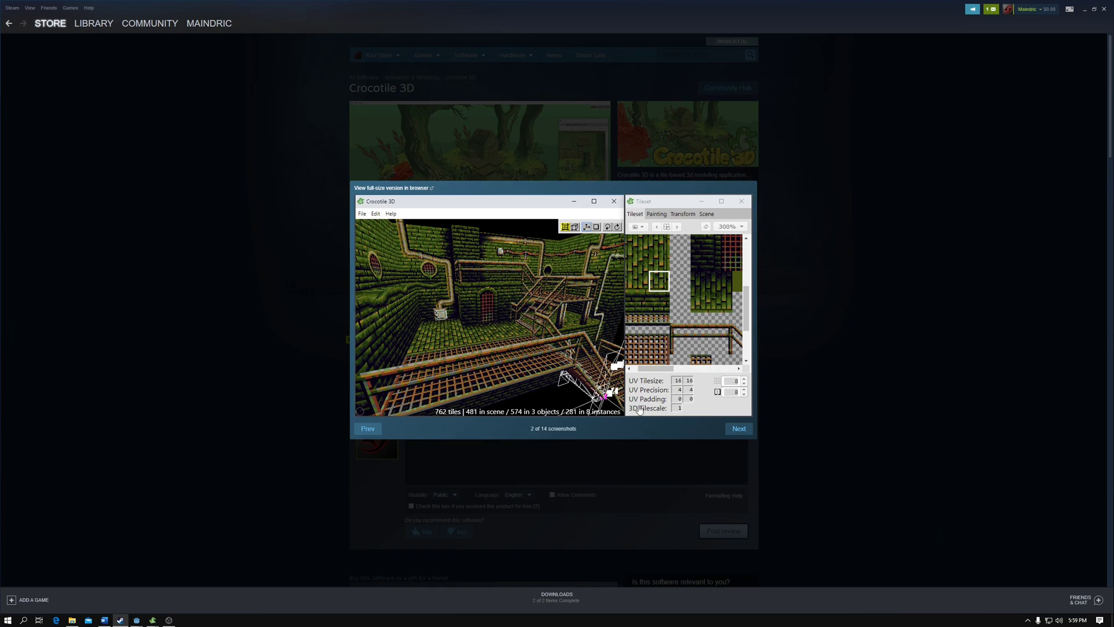
click(745, 429)
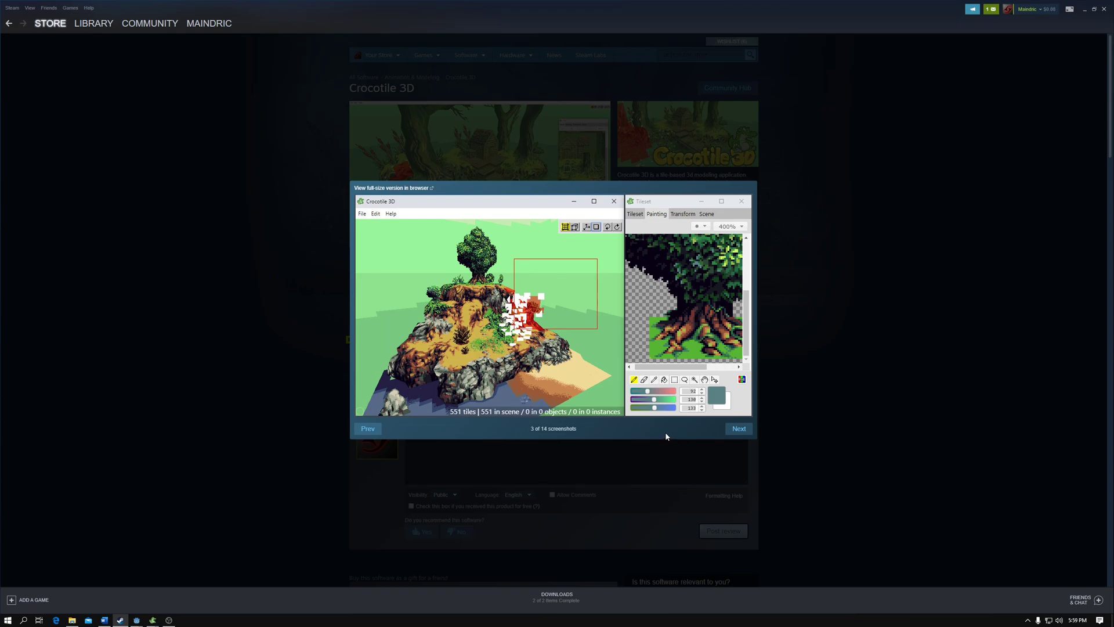
click(742, 428)
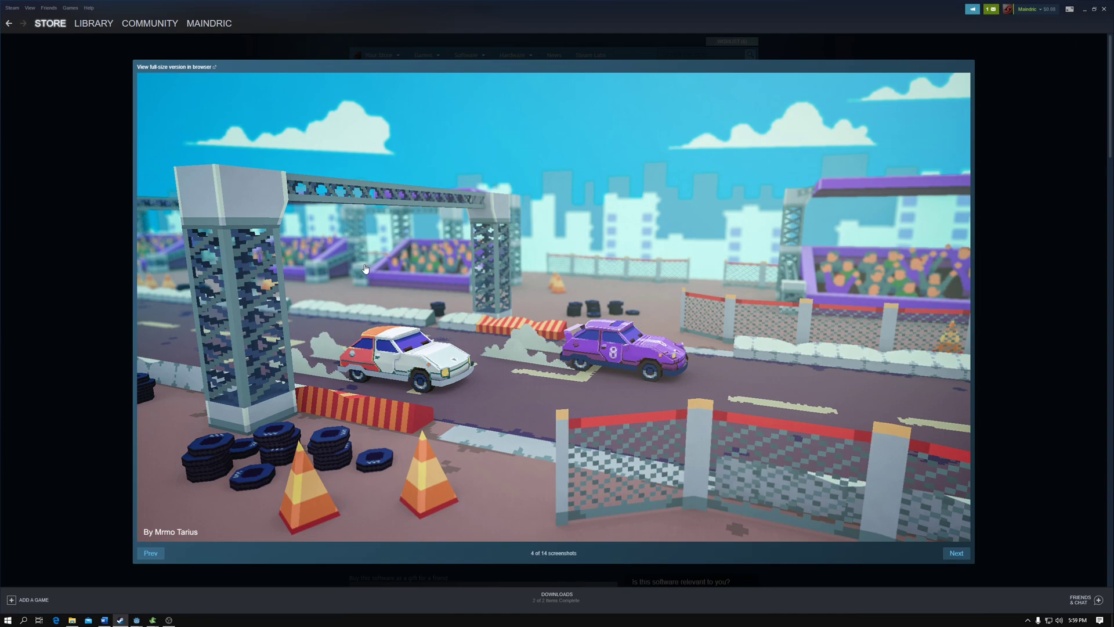
click(966, 555)
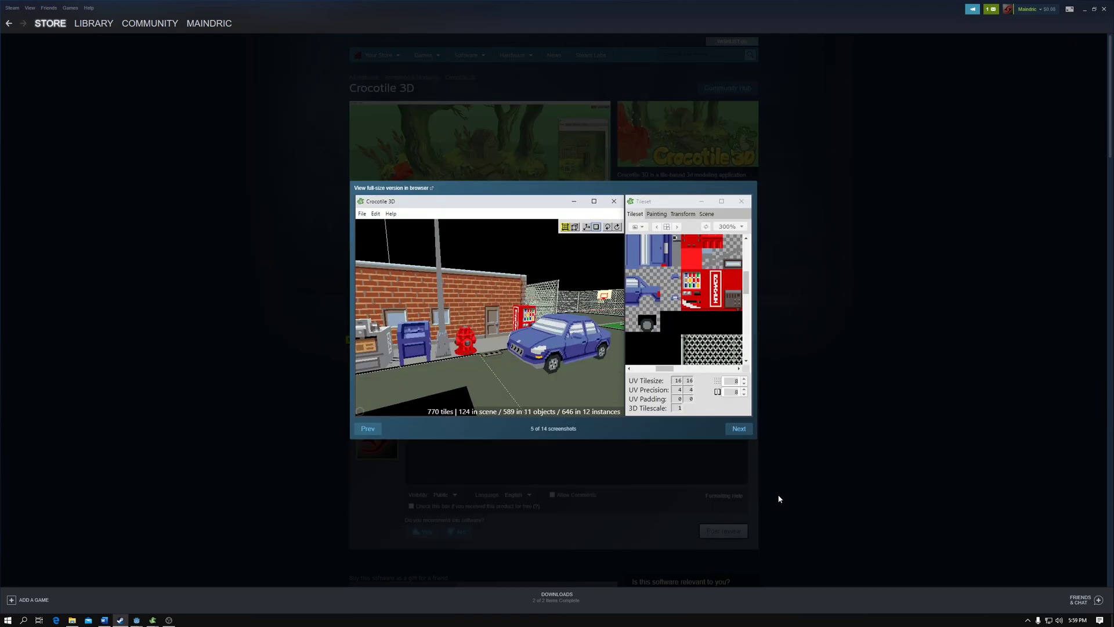
click(735, 432)
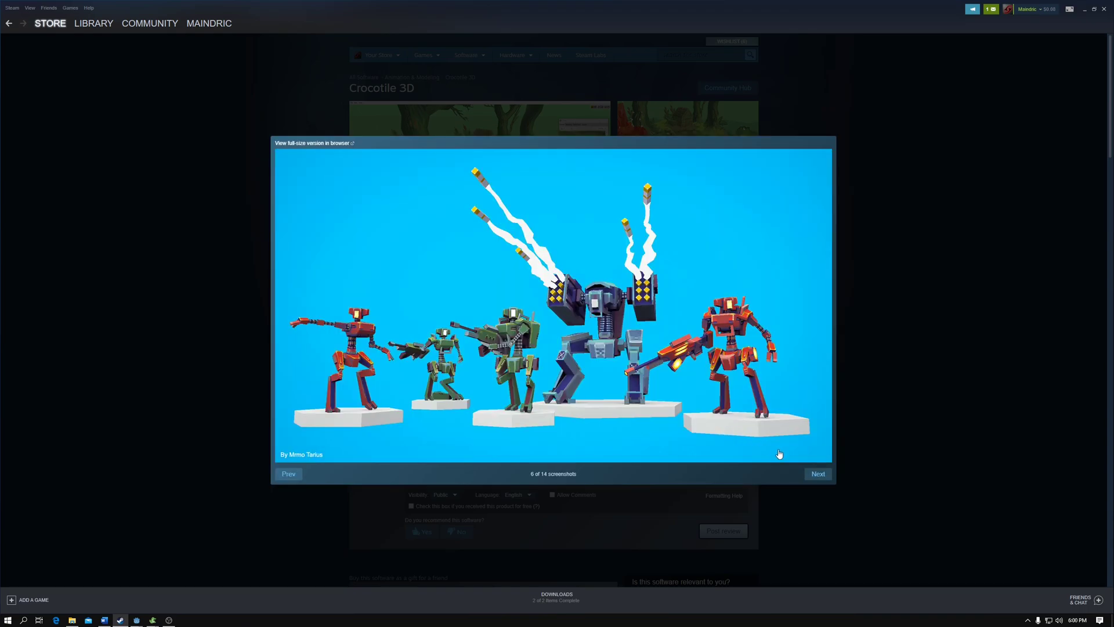
click(819, 474)
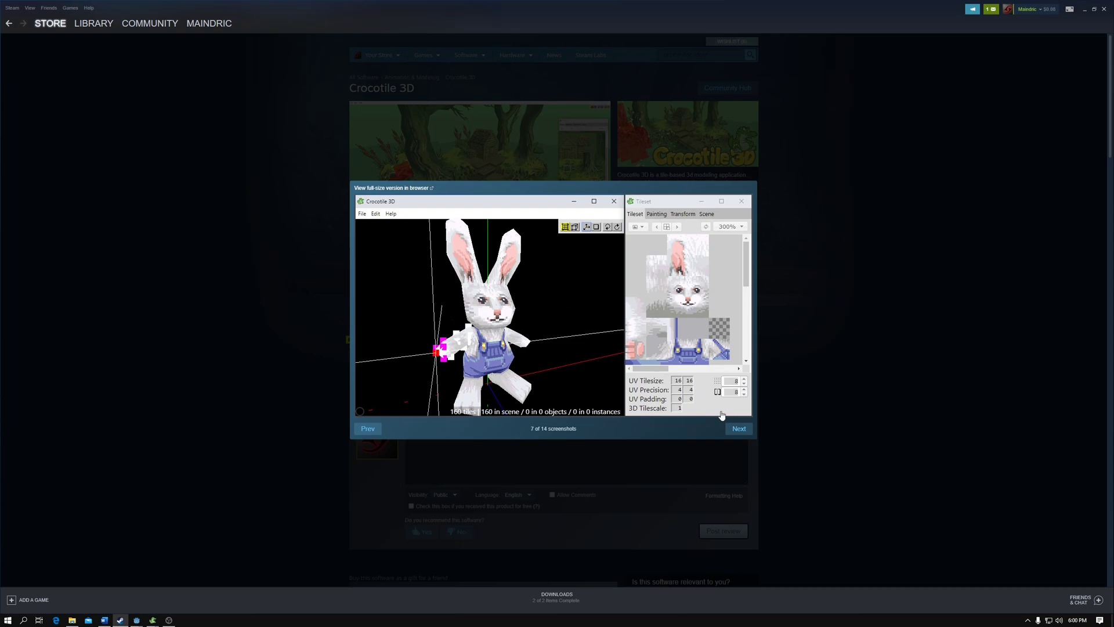
Browse the remaining showcase images up to the twelfth screenshot, rechecking the rabbit model on the way, and close the viewer
click(741, 432)
click(367, 435)
click(741, 430)
click(742, 433)
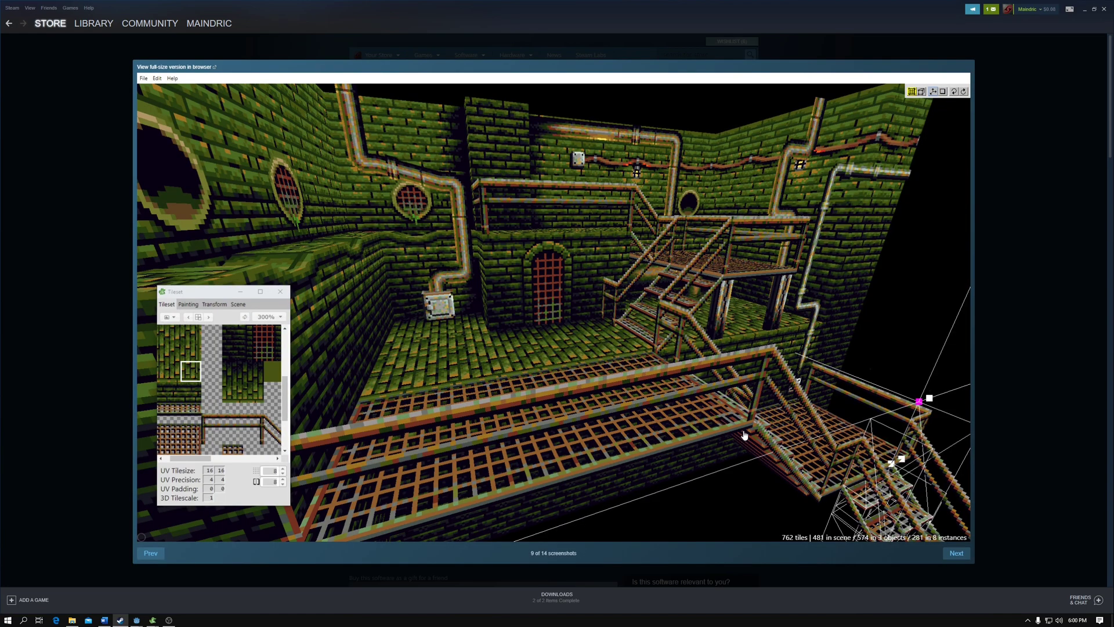
click(956, 553)
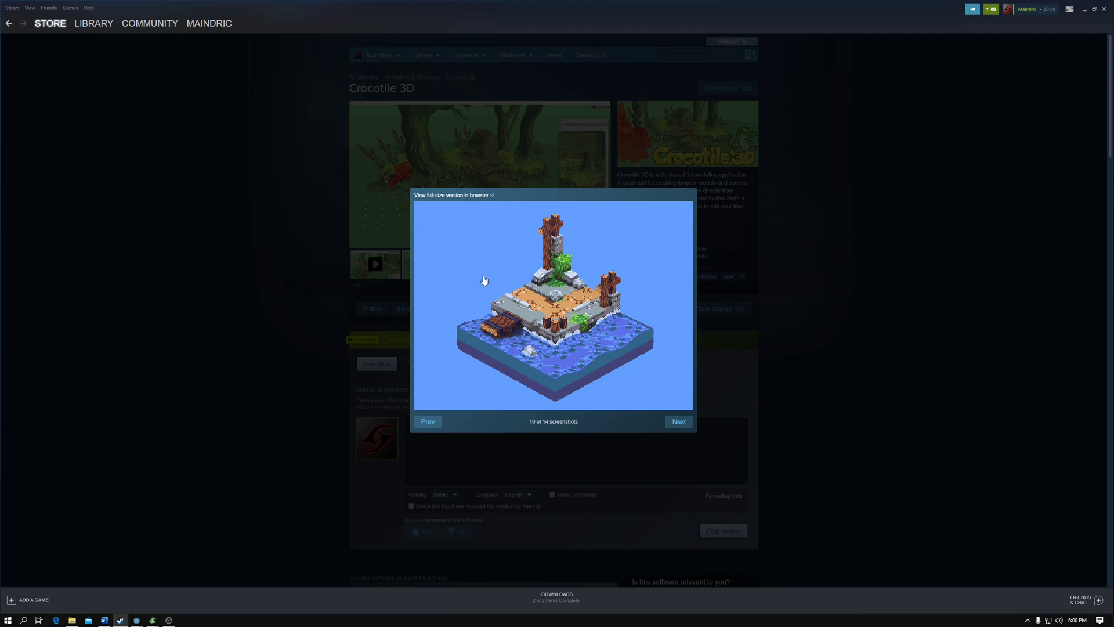
click(679, 422)
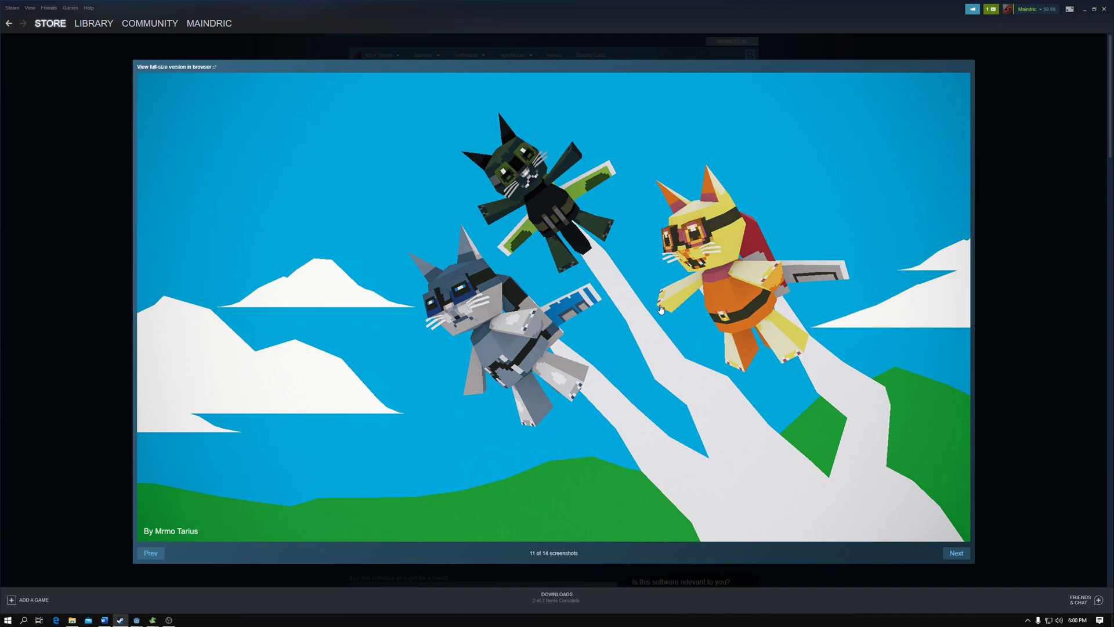
click(957, 555)
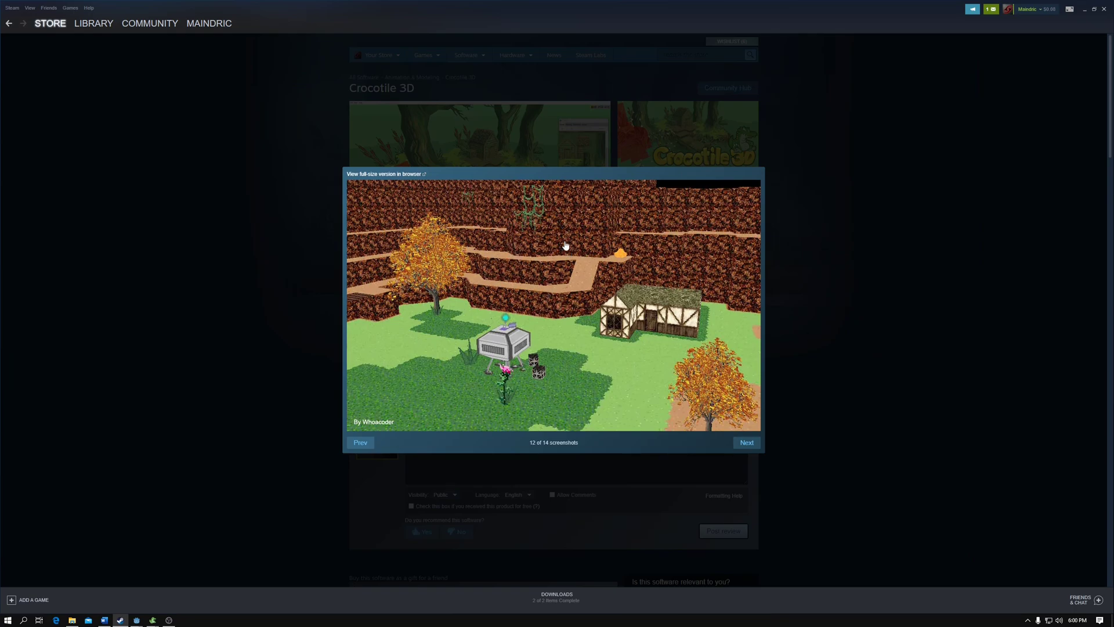
click(838, 284)
Skim the store page's purchase, announcements and About This Software sections, and return to the page's beginning
scroll(680, 314, down, 6)
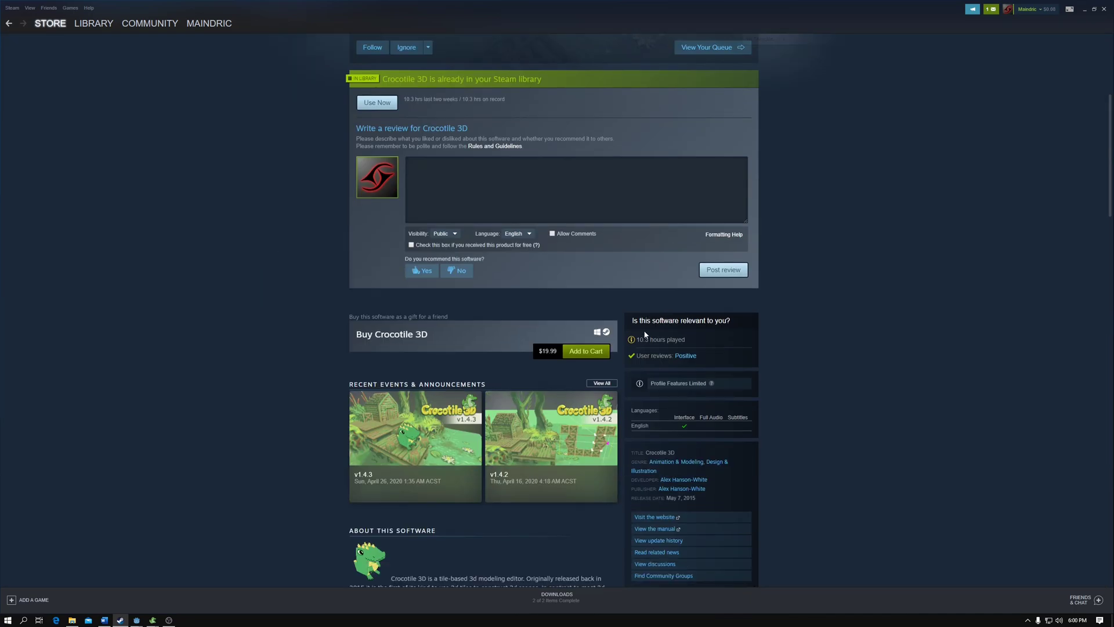
scroll(238, 407, down, 2)
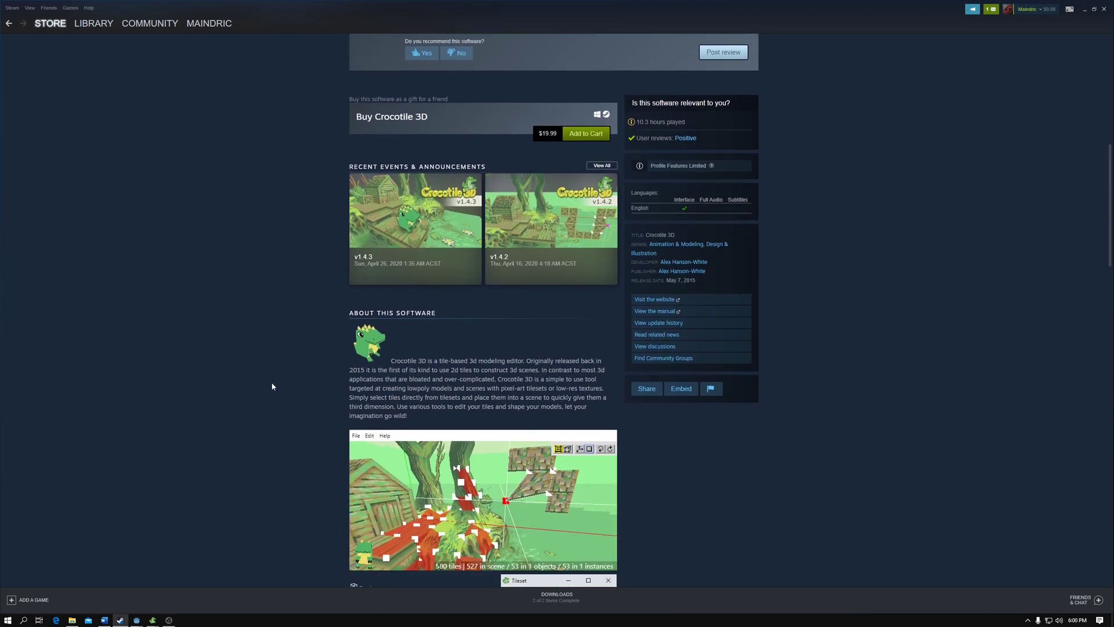
scroll(292, 374, up, 7)
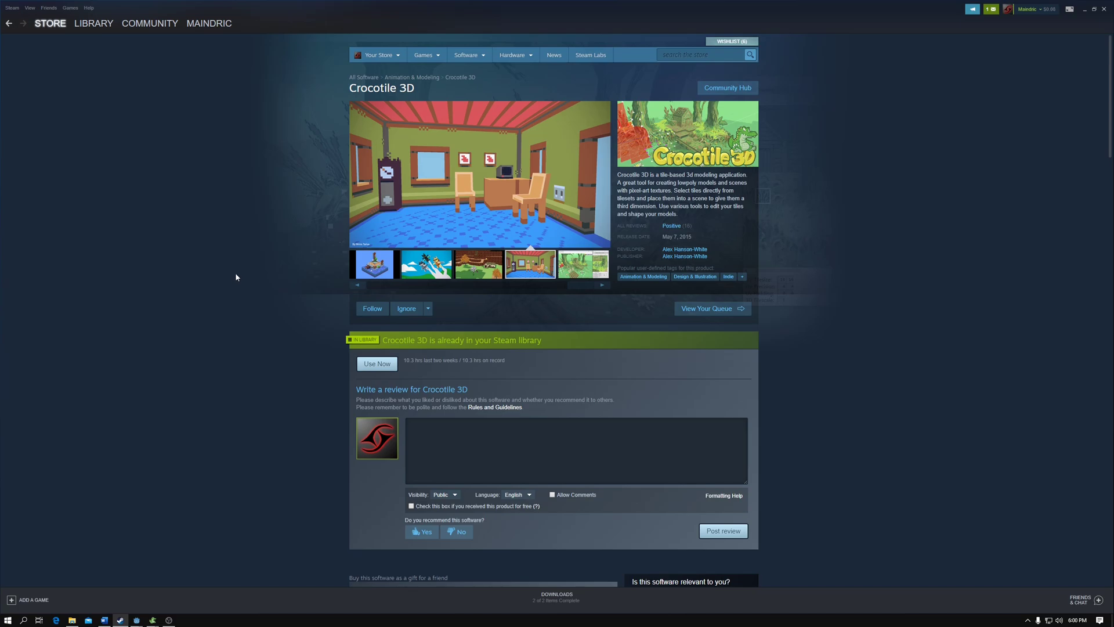
Bring up and dismiss the How to use Crocotile window, and switch to the Crocotile 3D scene with the trees
mouse_move(154, 619)
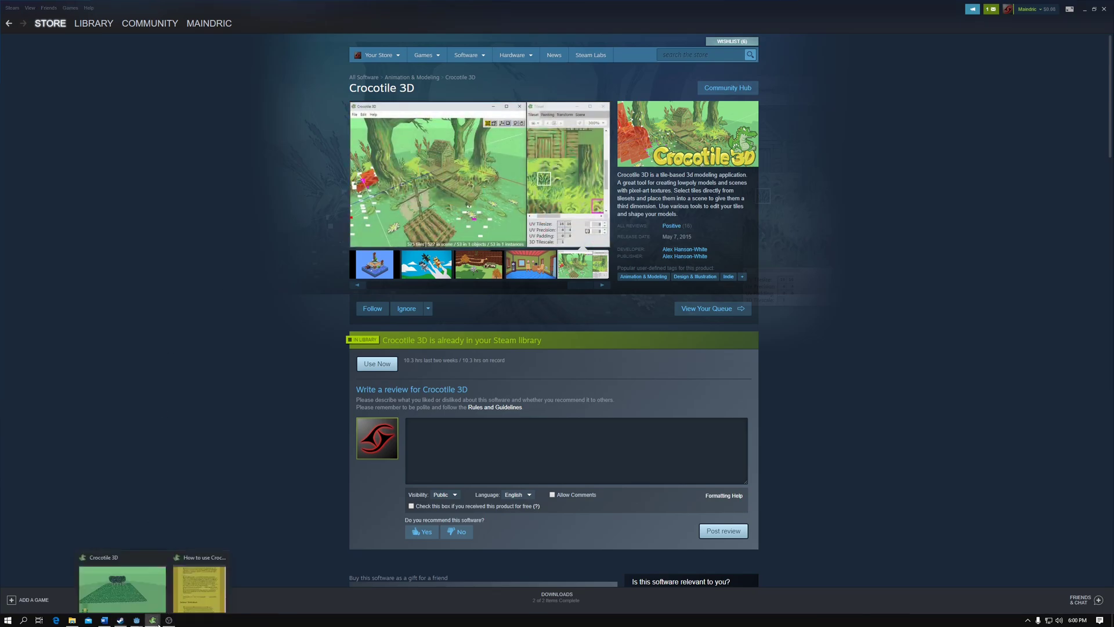
click(201, 594)
click(706, 141)
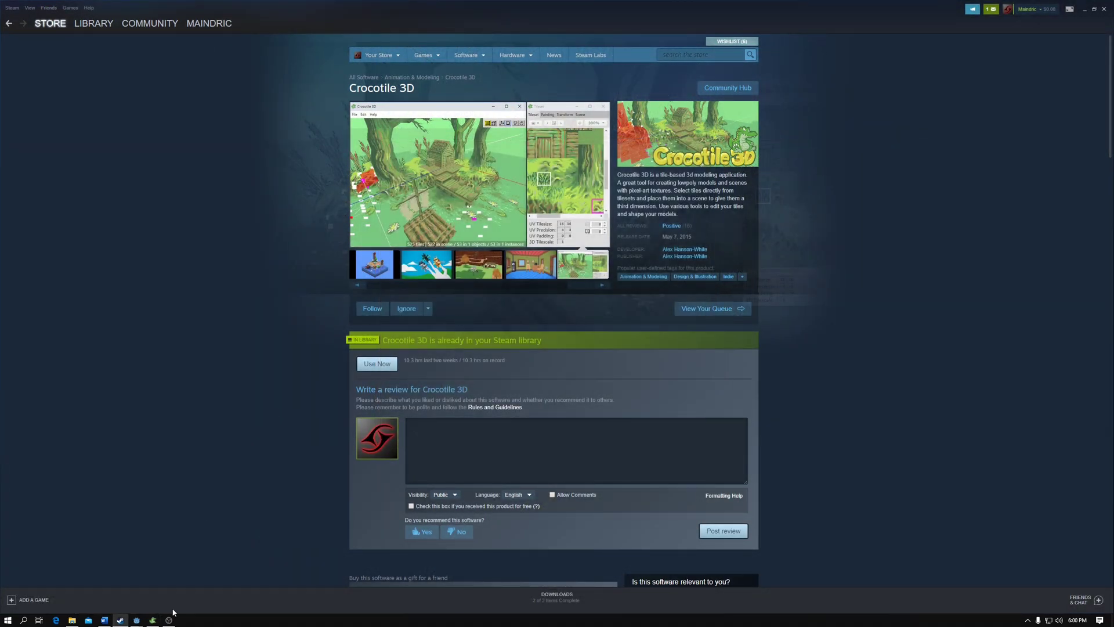
click(153, 620)
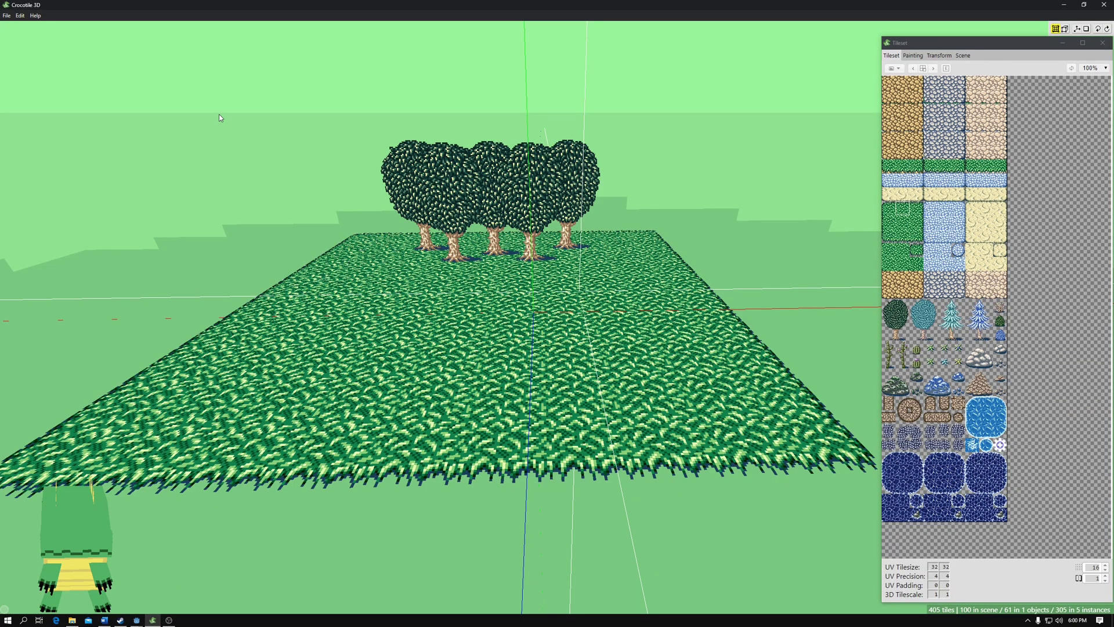